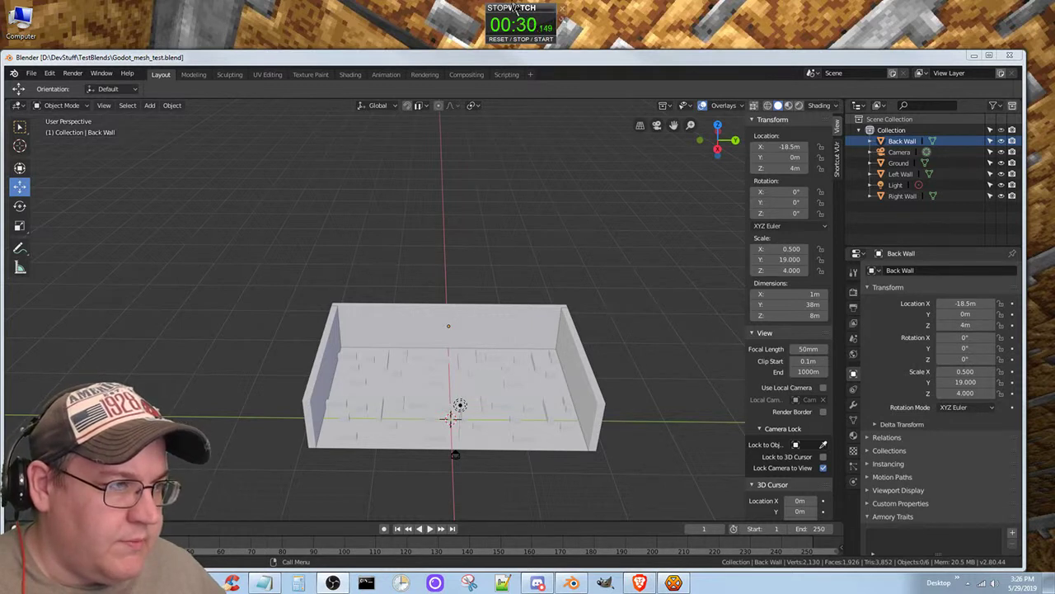
Add a cube mesh to the walled ground scene and move it along X to about -3.72 m
scroll(497, 360, up, 4)
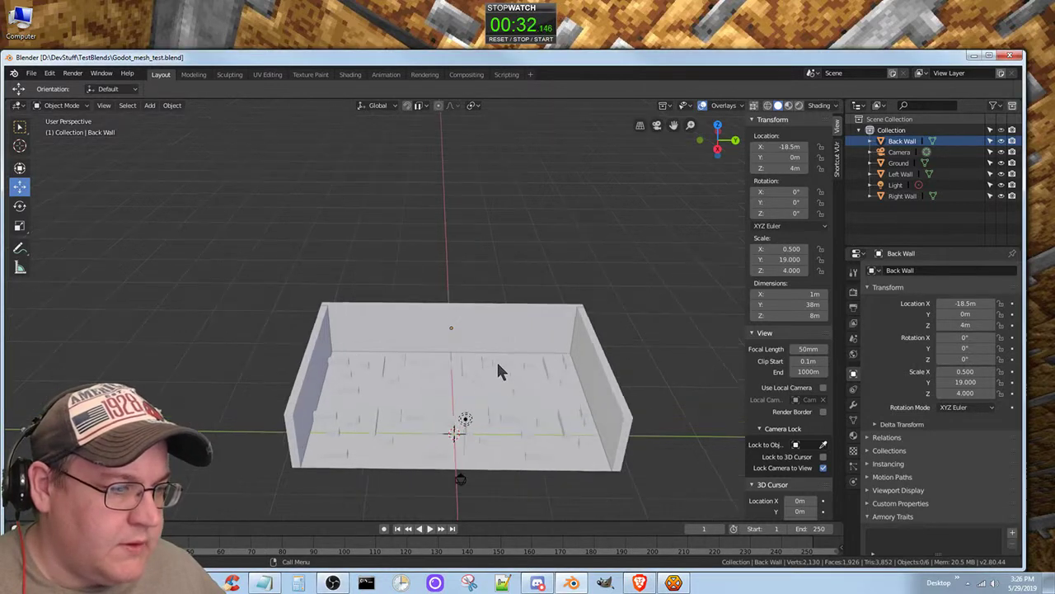
middle_drag(494, 355, 545, 276)
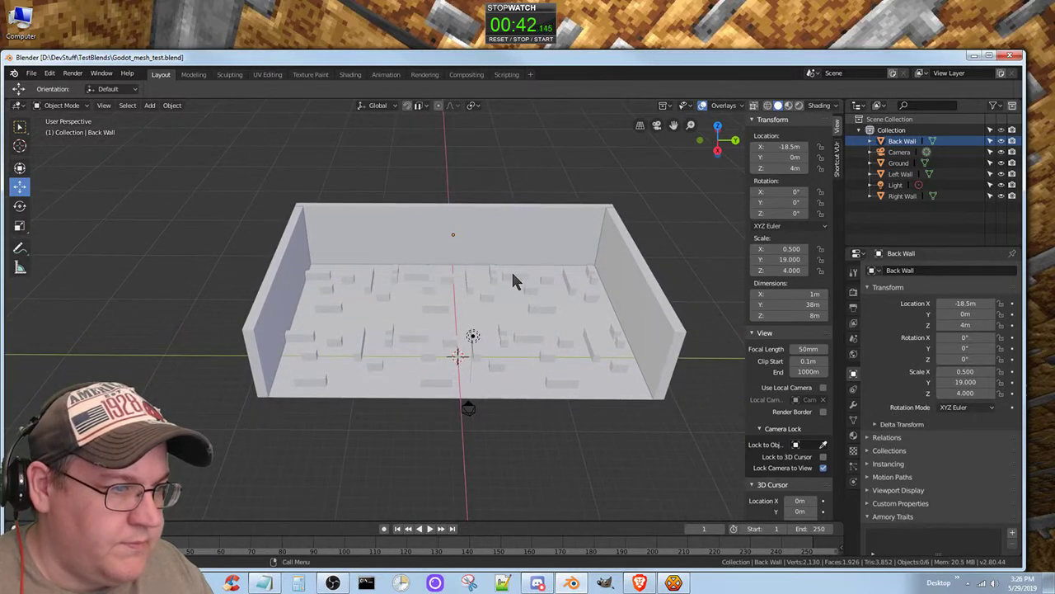
scroll(512, 282, down, 1)
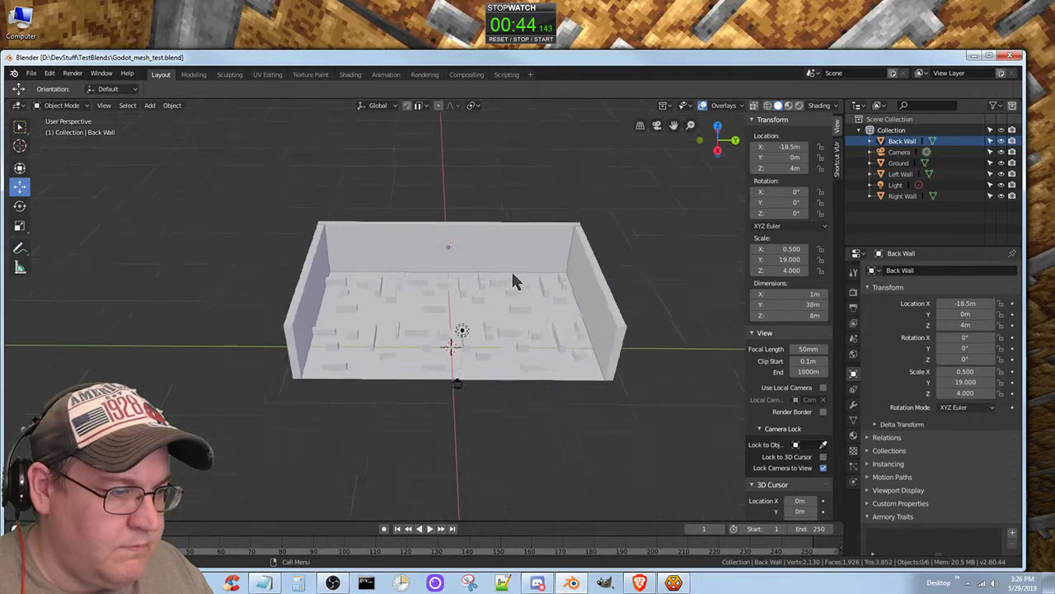
scroll(513, 281, up, 3)
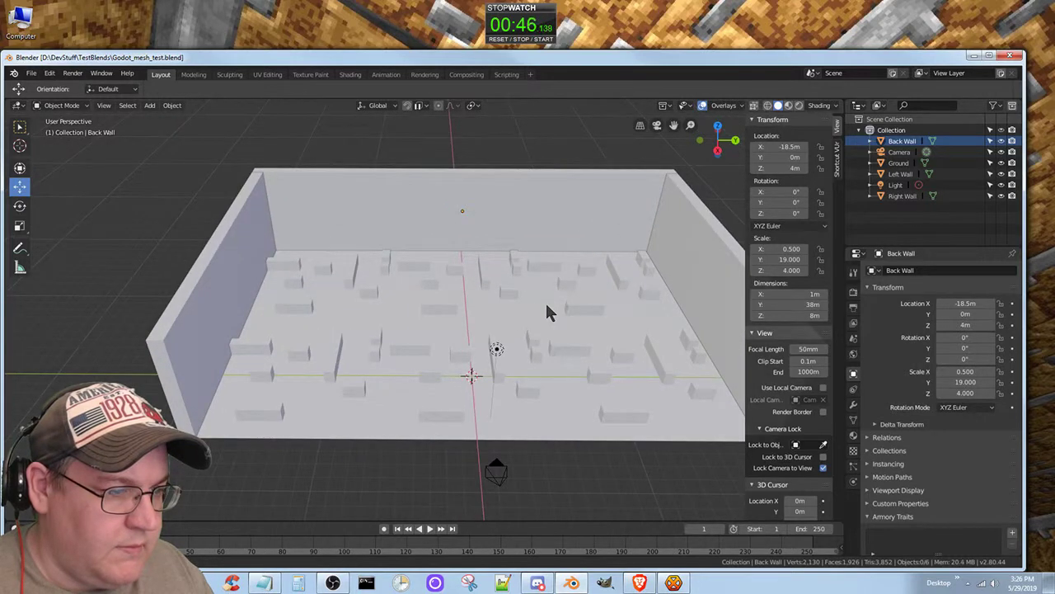
middle_drag(546, 309, 391, 250)
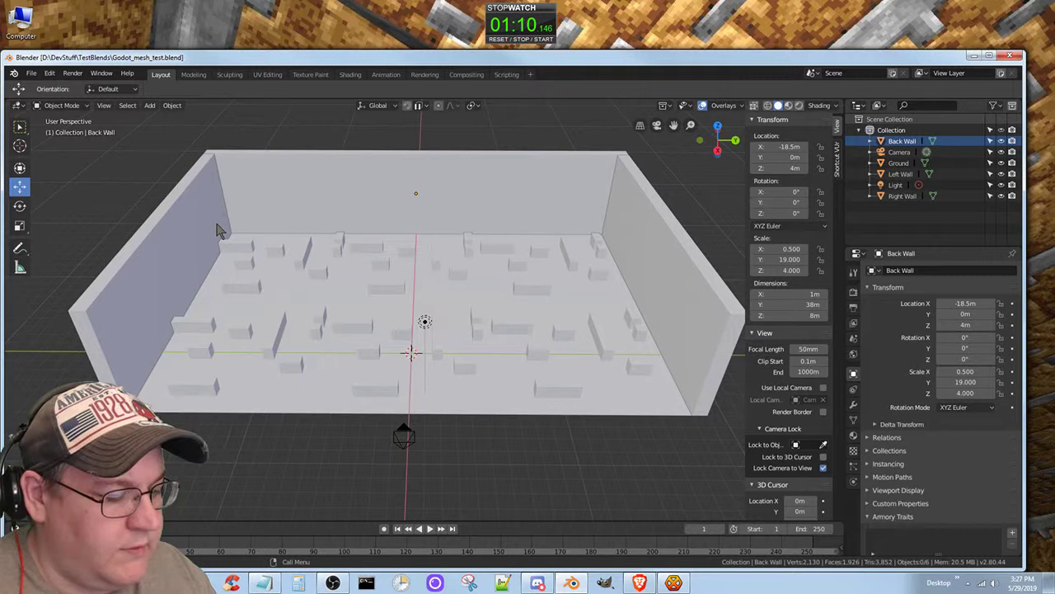
key(shift+a)
mouse_move(215, 230)
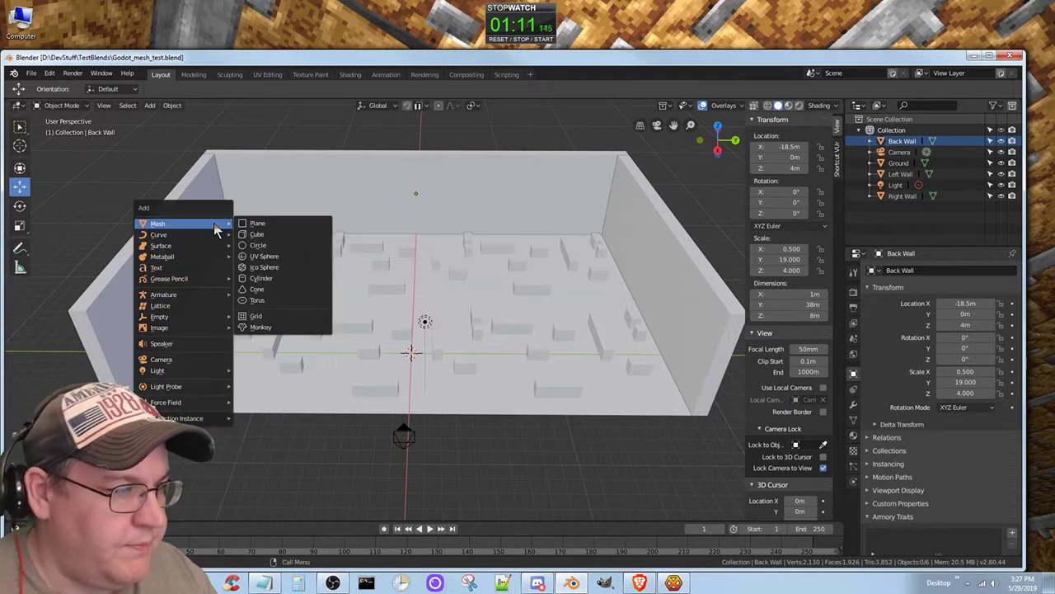
click(257, 235)
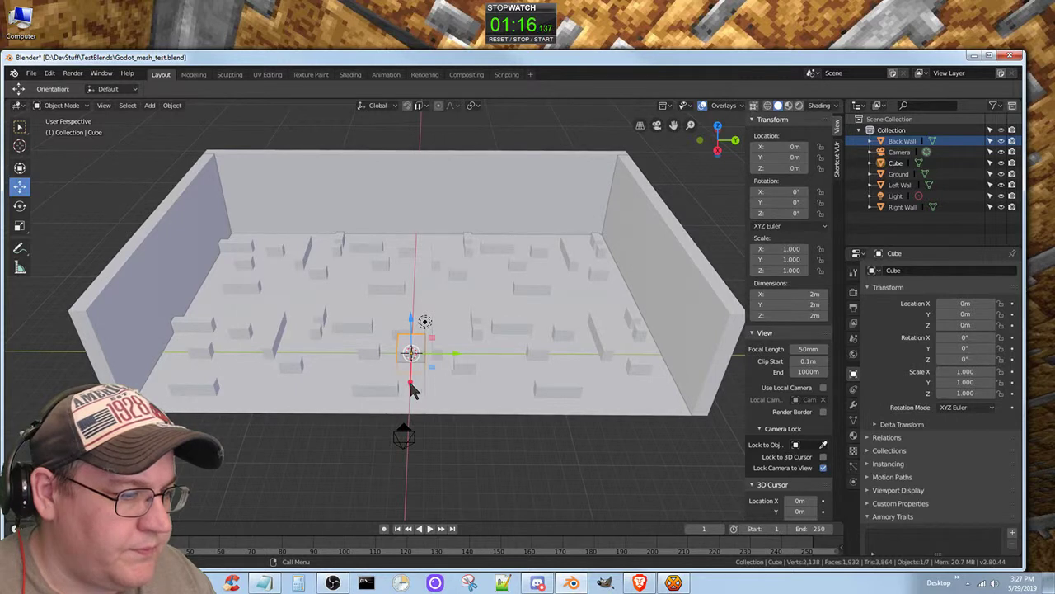
drag(411, 390, 412, 363)
mouse_move(412, 323)
mouse_down()
mouse_move(415, 290)
mouse_move(416, 330)
mouse_up()
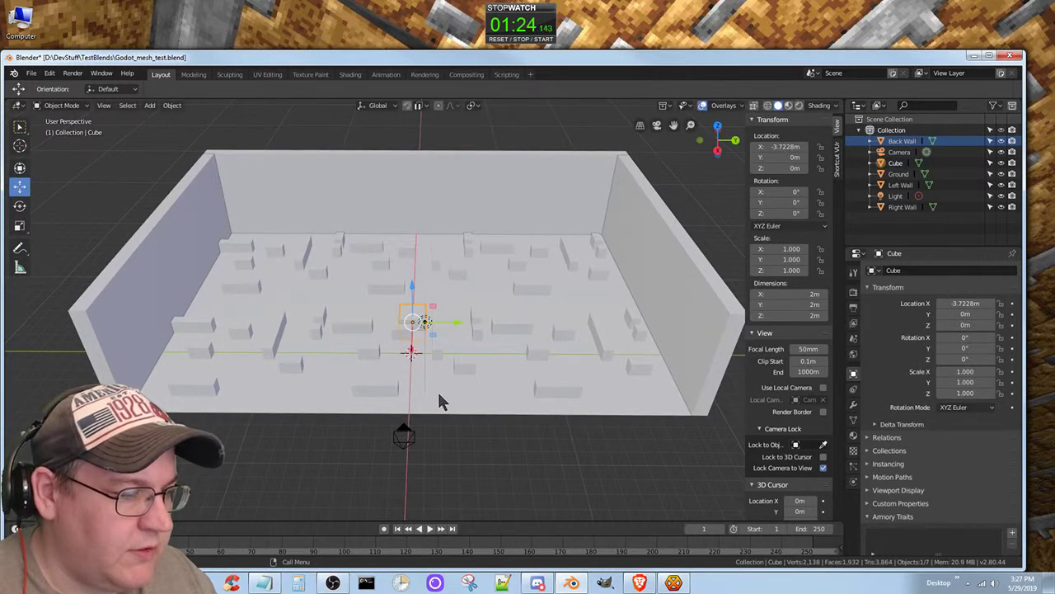
Stretch the cube along the X axis and set its X dimension to 24 m
click(19, 227)
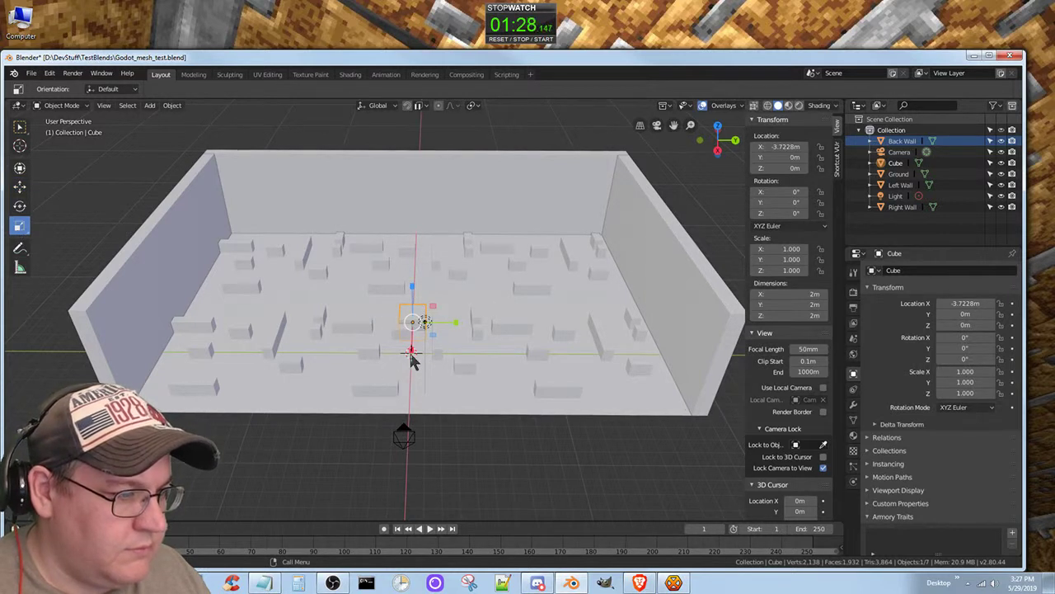
key(s)
key(x)
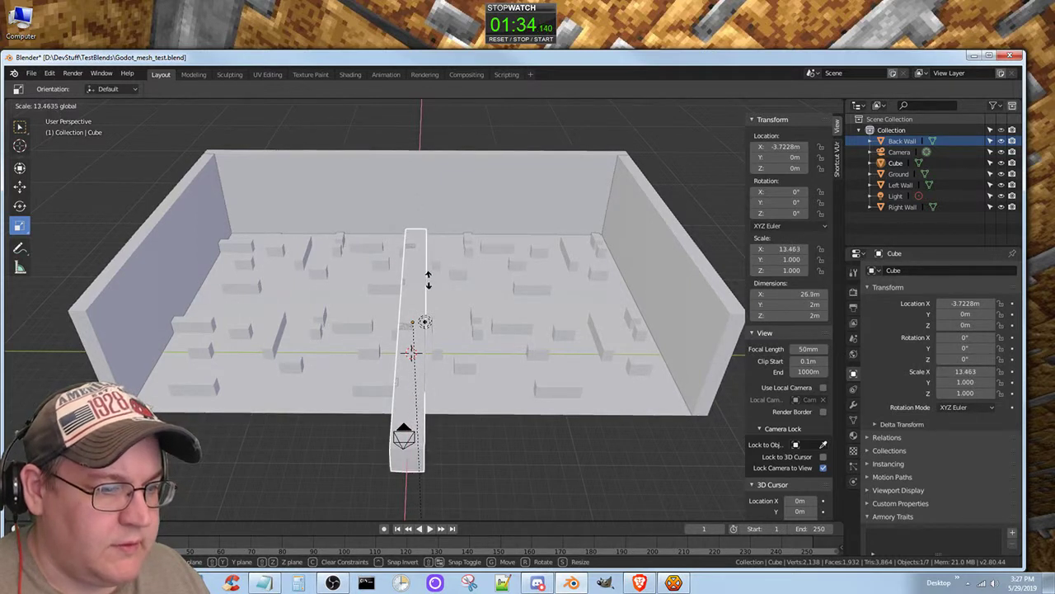
click(426, 264)
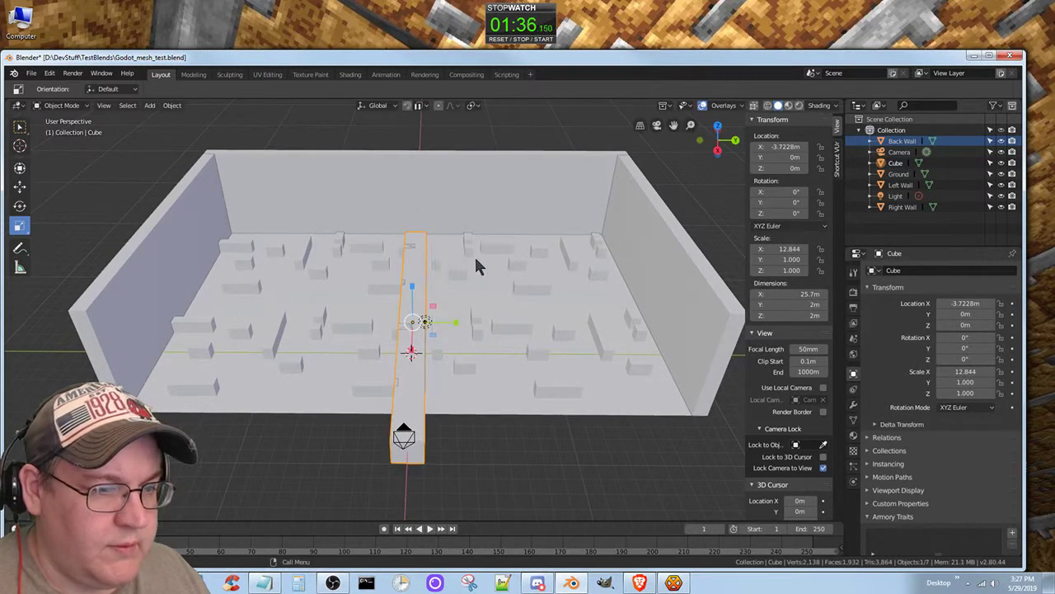
click(787, 294)
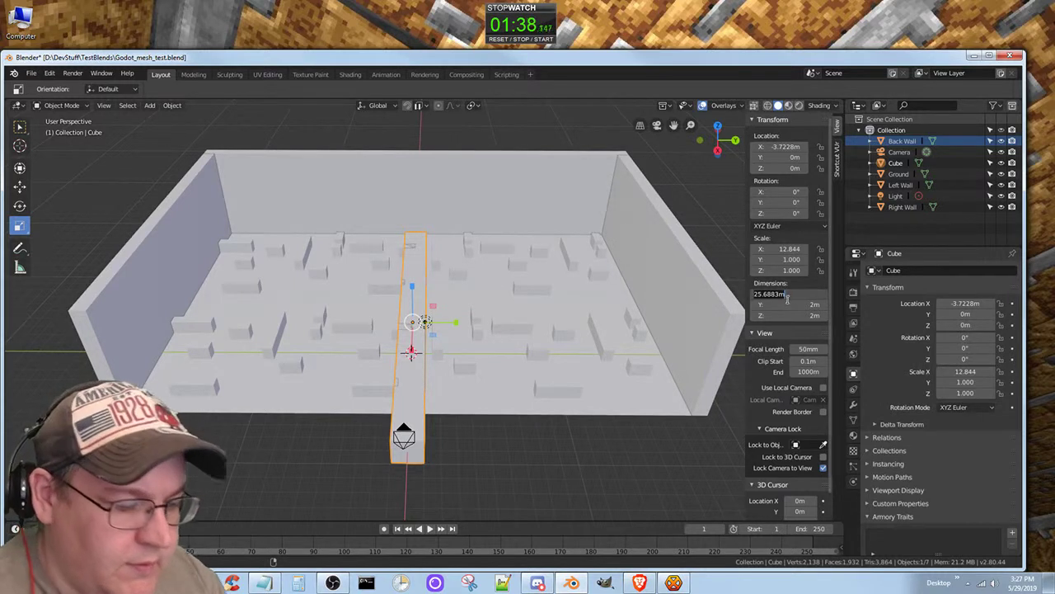
text(24m)
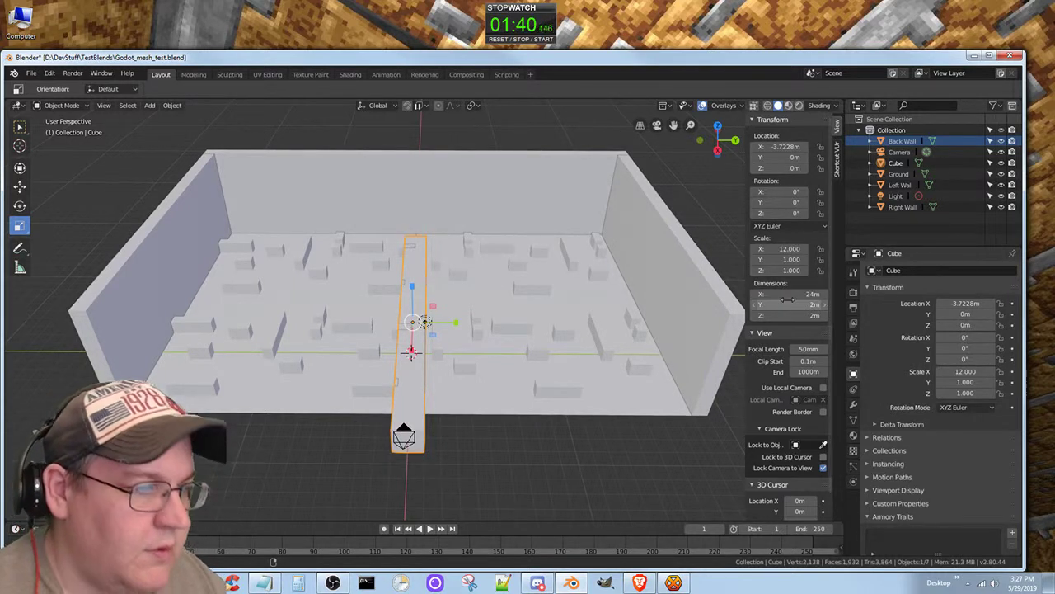
key(Return)
Change the snapping mode to Increment
mouse_move(528, 366)
middle_down()
mouse_move(528, 438)
mouse_move(513, 346)
mouse_move(479, 353)
mouse_move(509, 377)
mouse_move(520, 379)
mouse_move(524, 366)
middle_up()
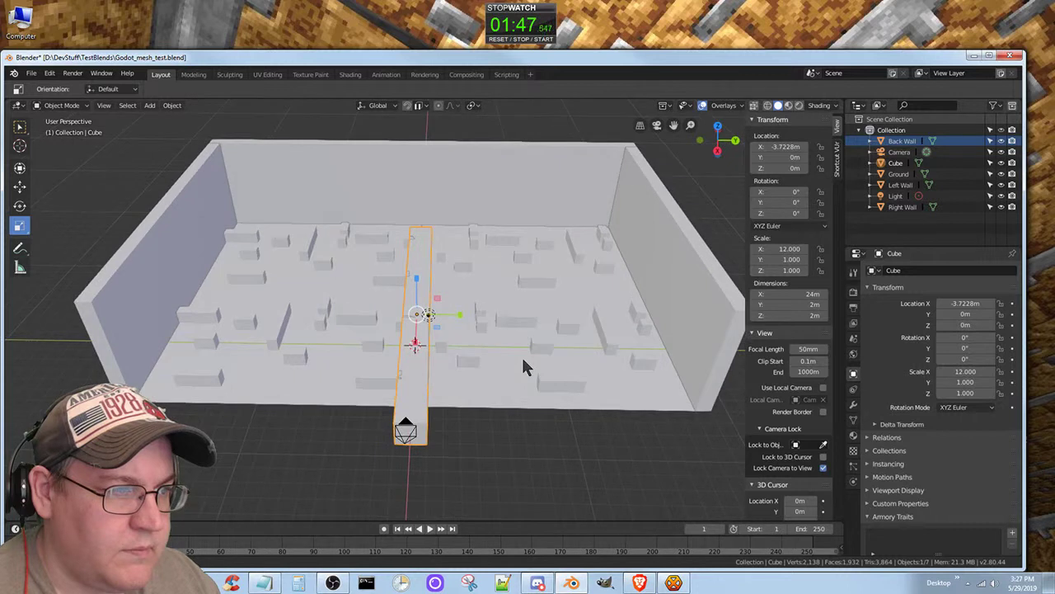
click(426, 105)
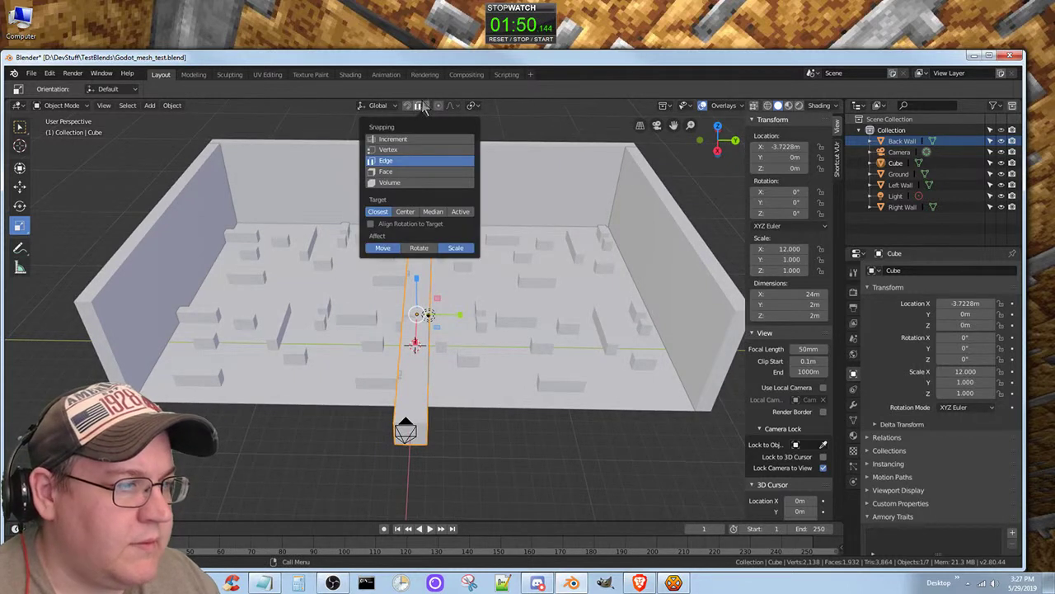
click(386, 139)
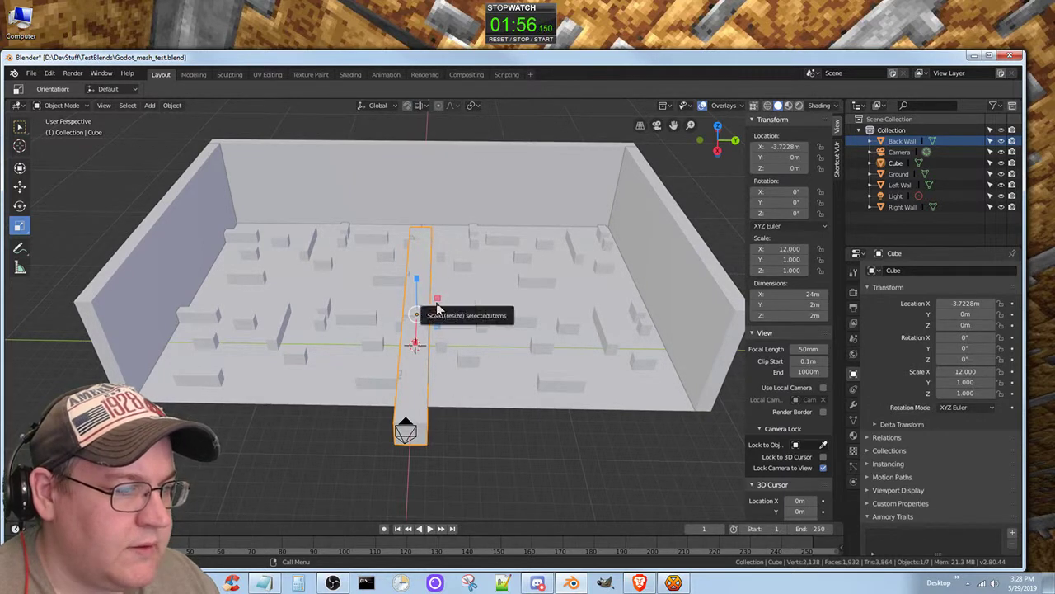
Move the stretched cube along X toward the back wall and set its X location to -6 m
click(19, 186)
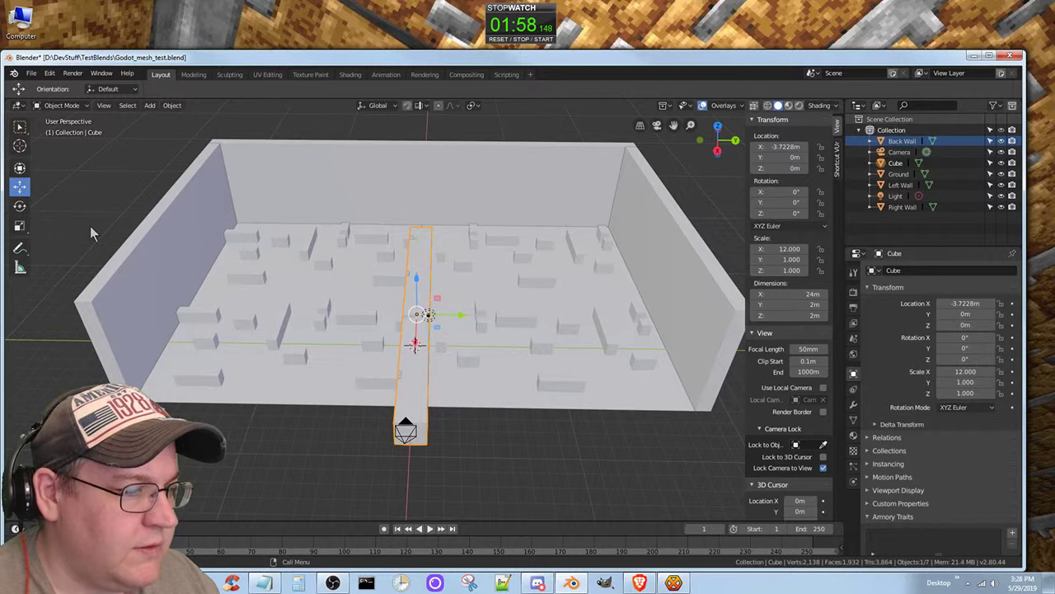
drag(415, 343, 415, 319)
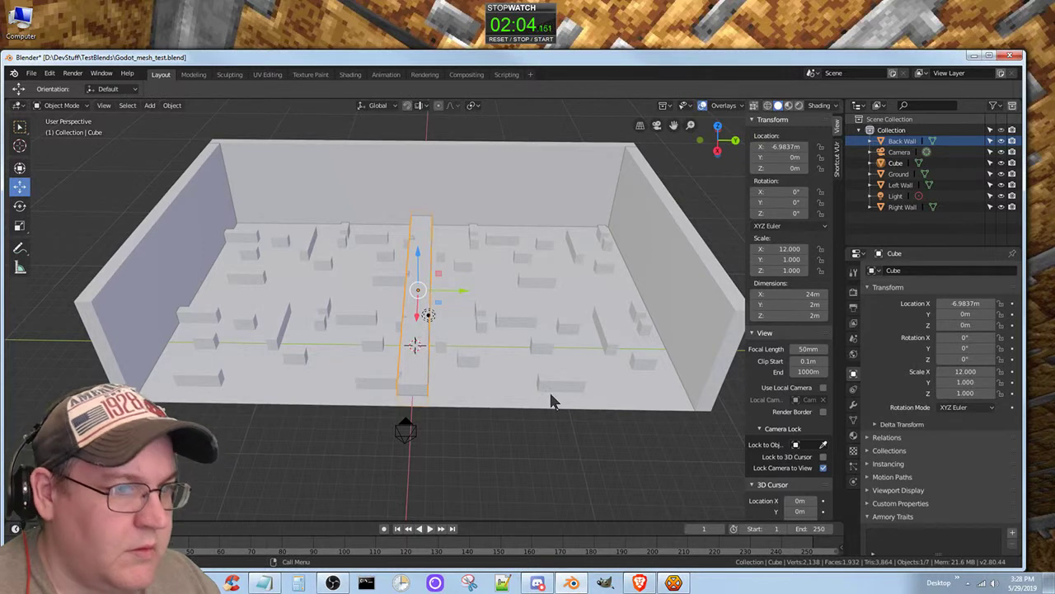
click(779, 145)
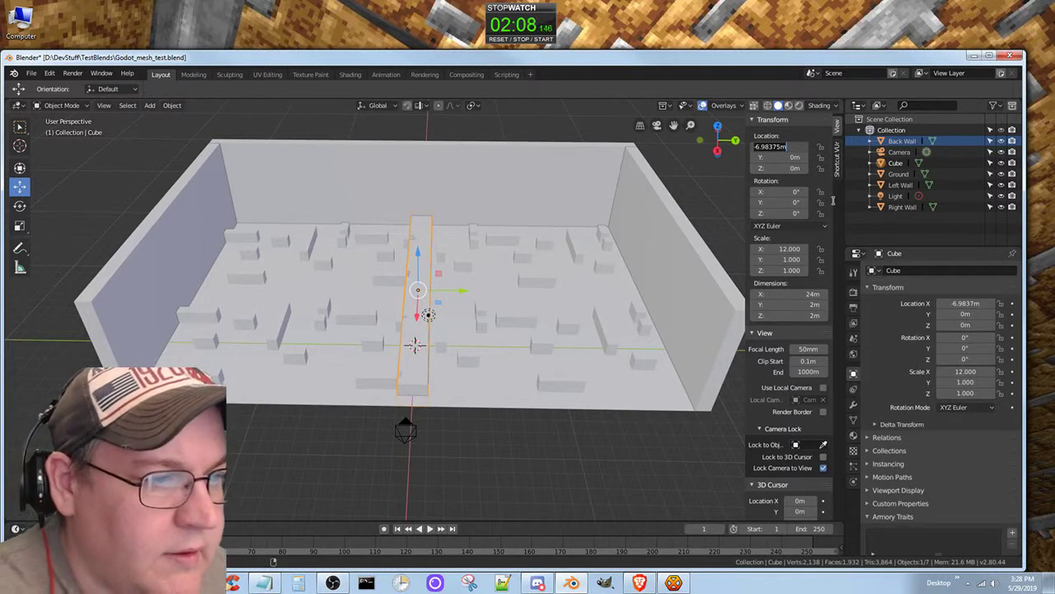
text(6)
key(Return)
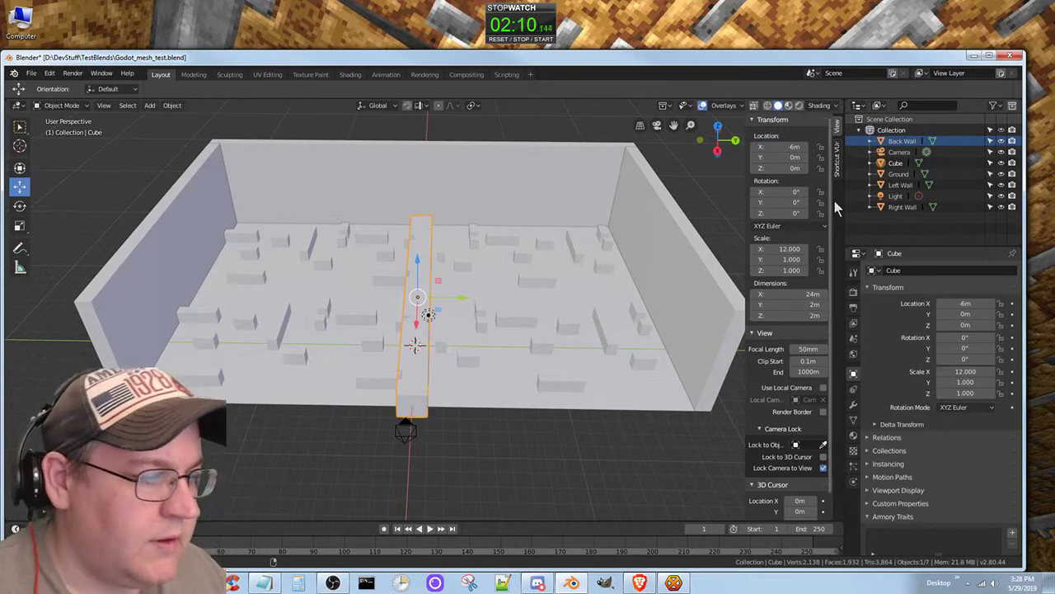
Check how far the stretched cube spans the ground and set its X scale to 14
middle_drag(506, 273, 476, 266)
scroll(473, 265, down, 3)
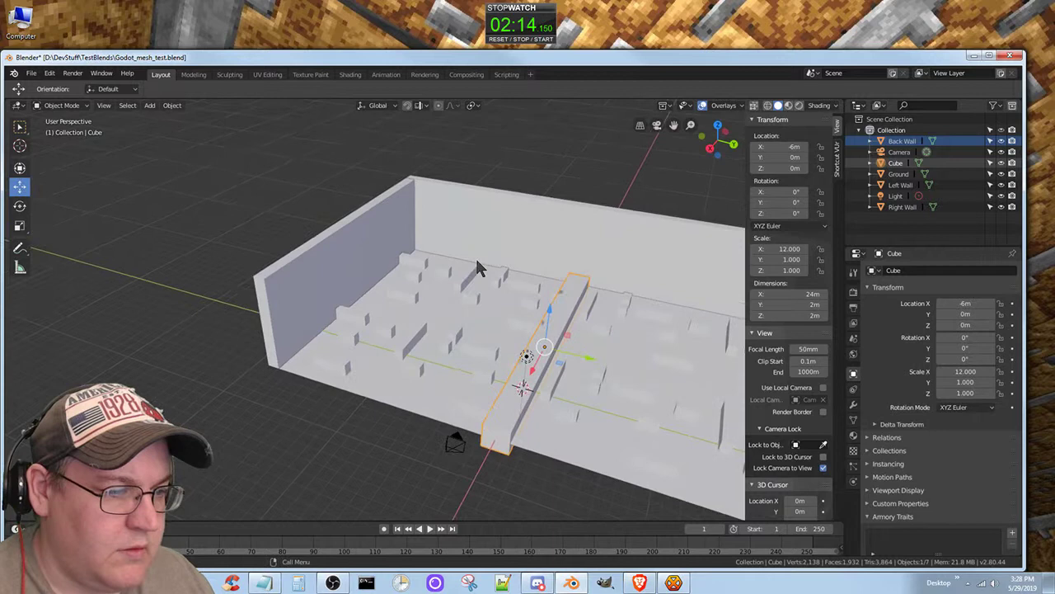
scroll(587, 349, up, 8)
scroll(587, 349, down, 7)
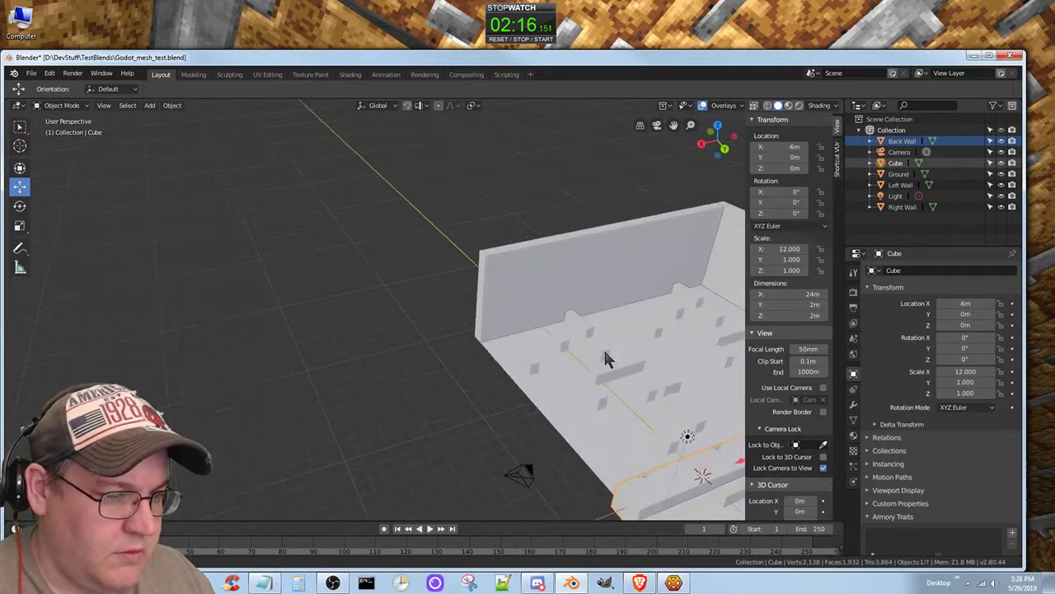
scroll(606, 380, down, 2)
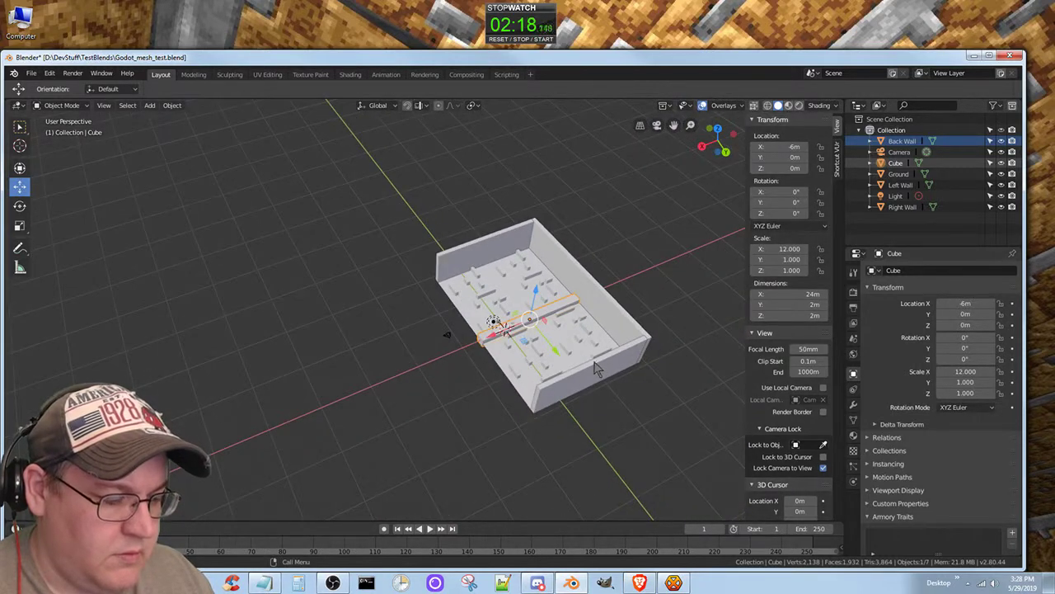
shift+middle_drag(602, 363, 639, 201)
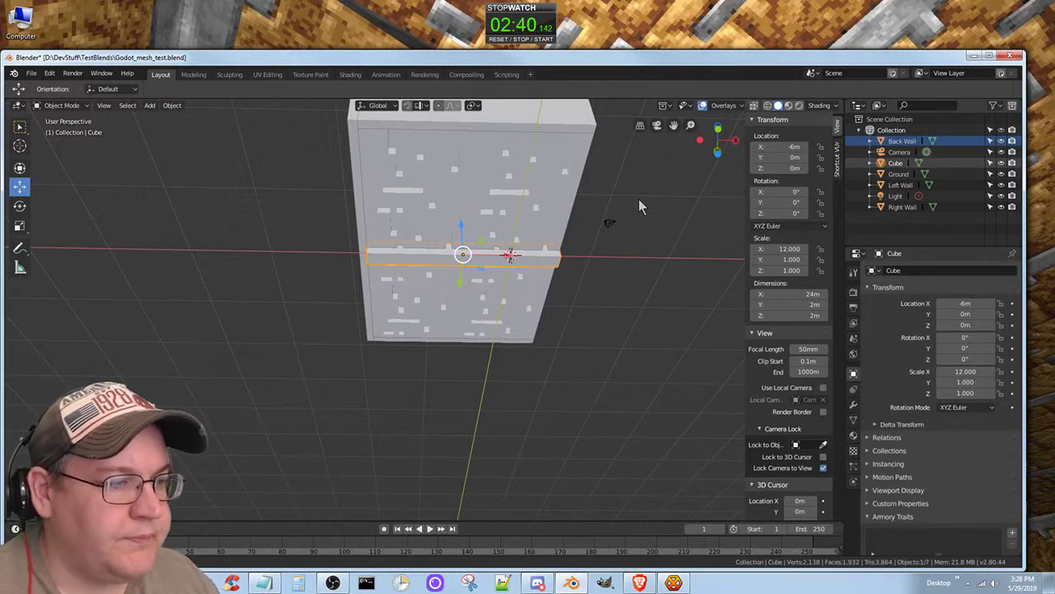
middle_drag(638, 198, 650, 319)
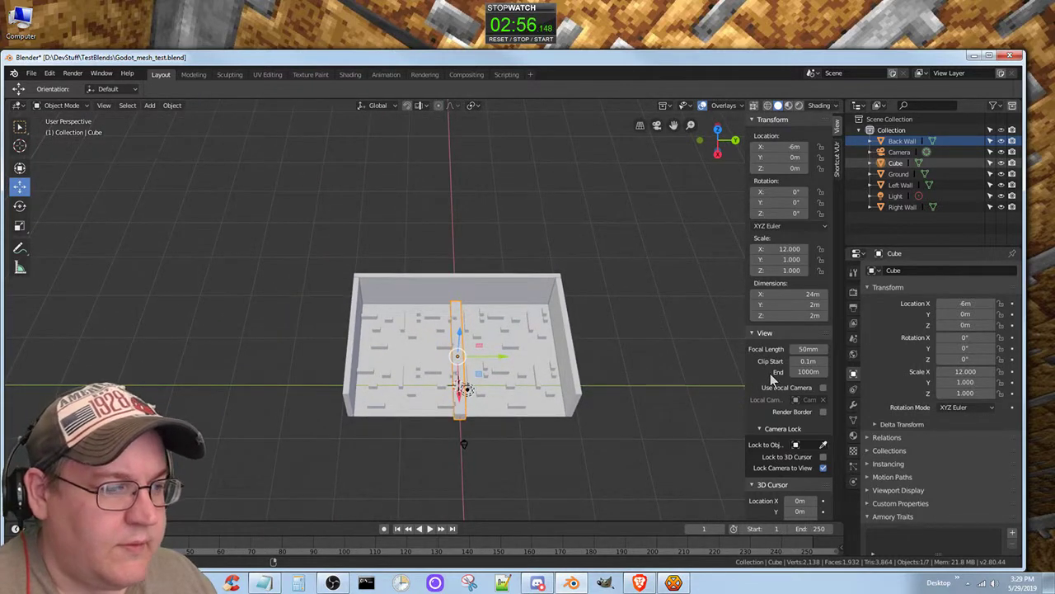
click(785, 248)
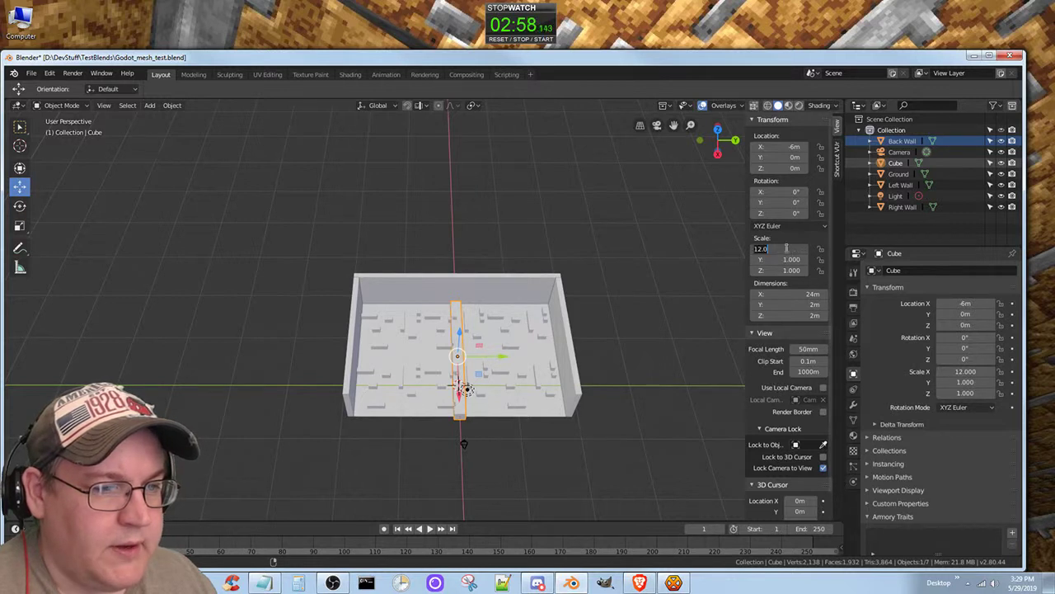
text(1)
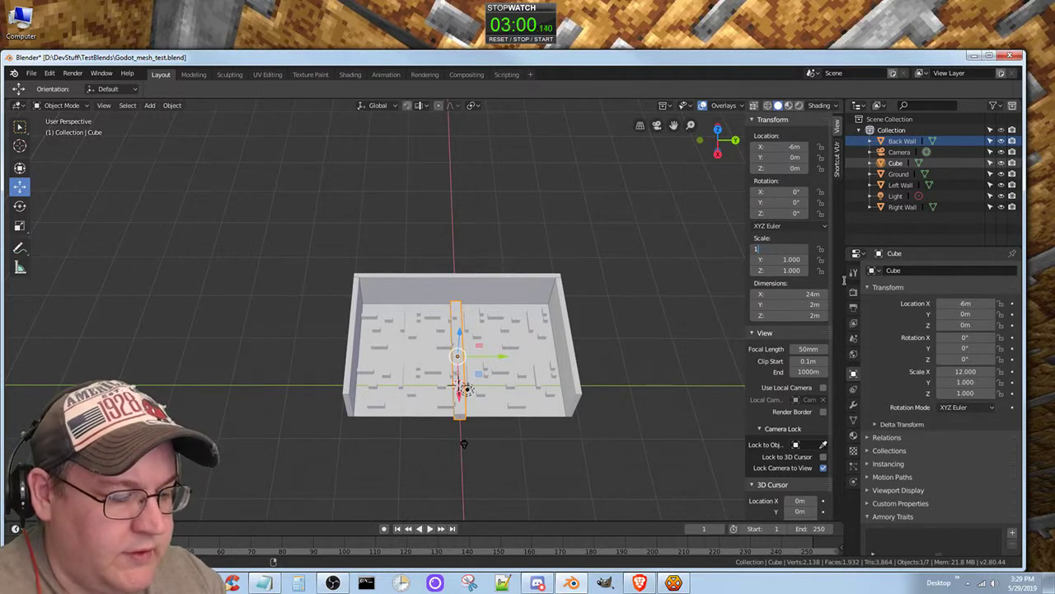
text(4)
key(Return)
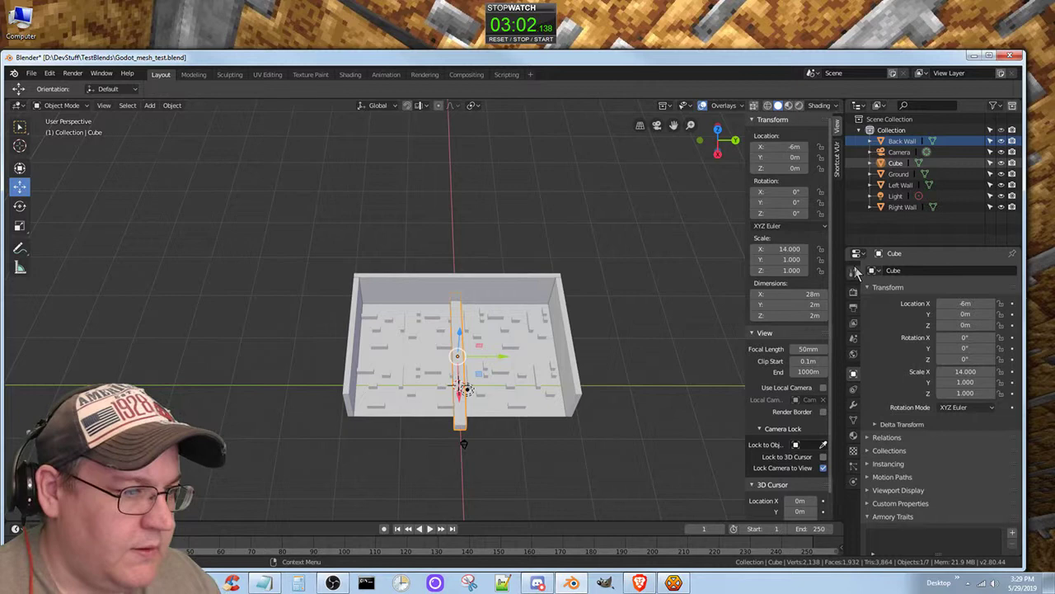
Set the stretched cube's X scale to 13, comparing its ends with the ground's edges
middle_drag(568, 408, 419, 219)
scroll(475, 257, up, 6)
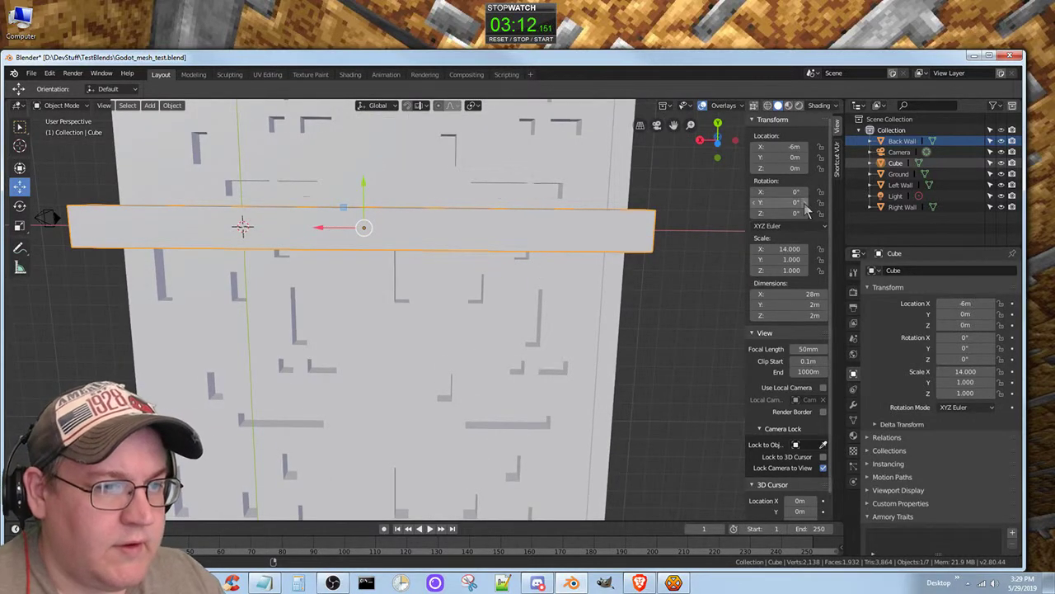
click(785, 248)
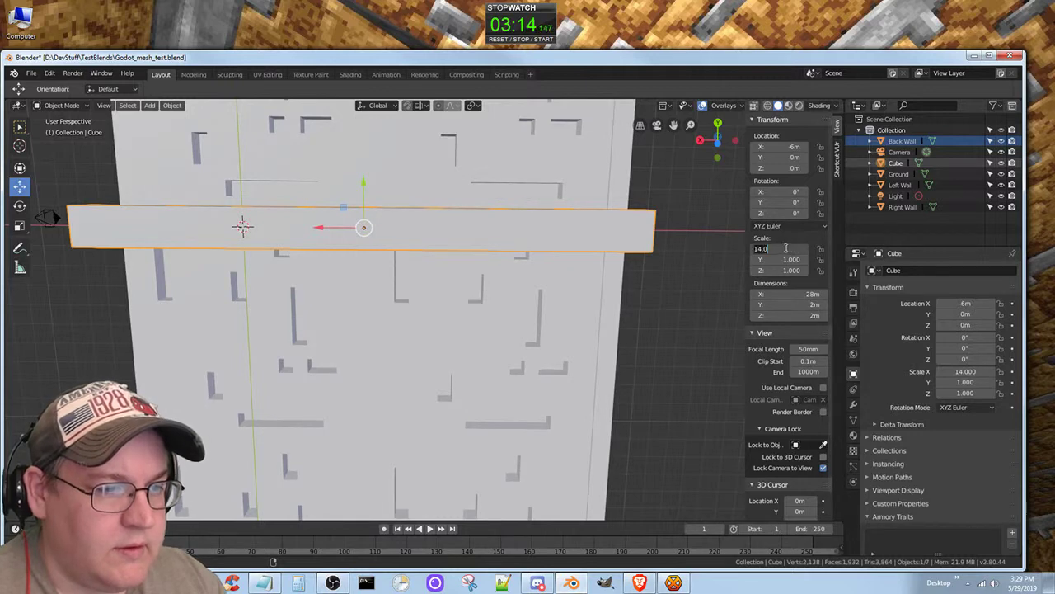
text(13)
key(Return)
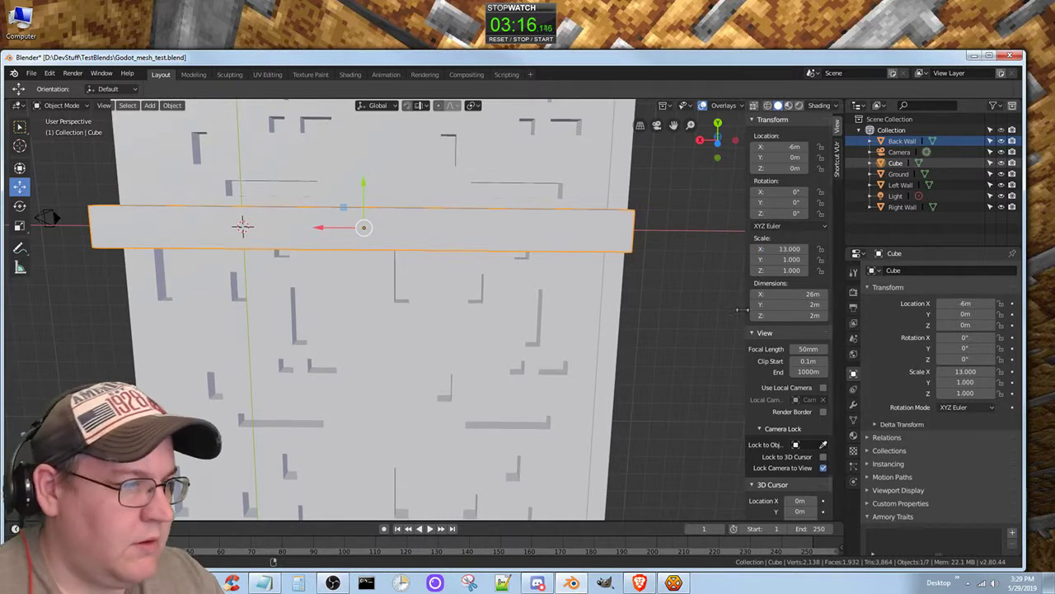
Lower the stretched cube along Z to -1 m, beneath the ground surface
middle_drag(705, 335, 631, 320)
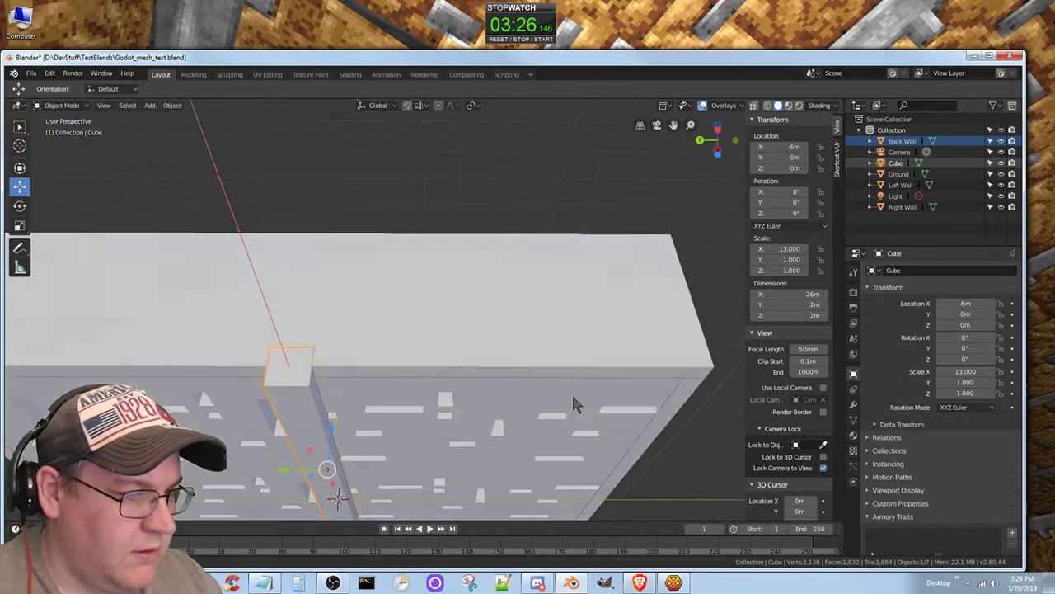
middle_drag(575, 404, 504, 451)
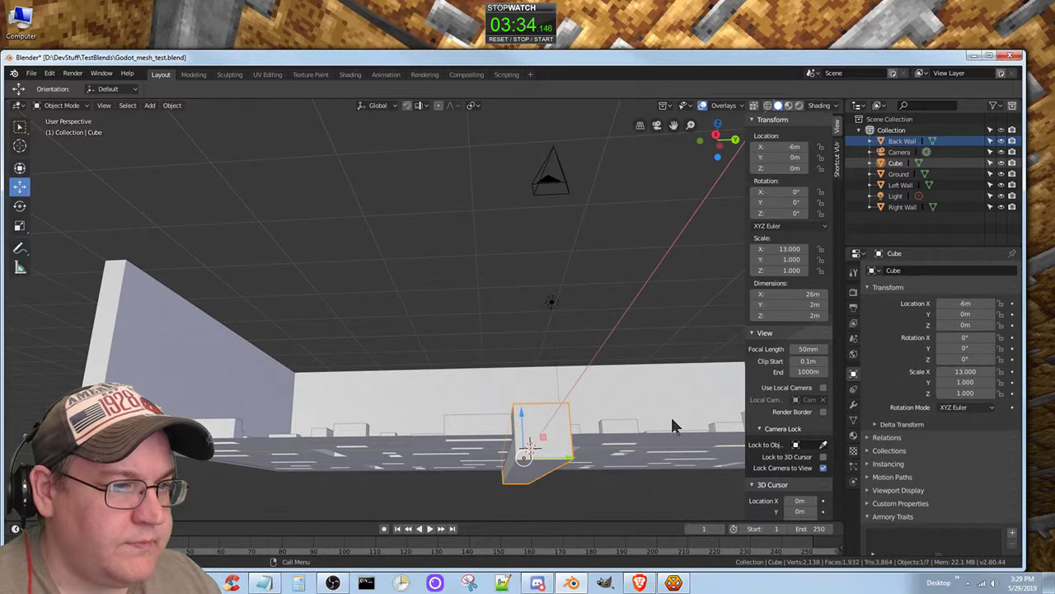
middle_drag(642, 390, 672, 412)
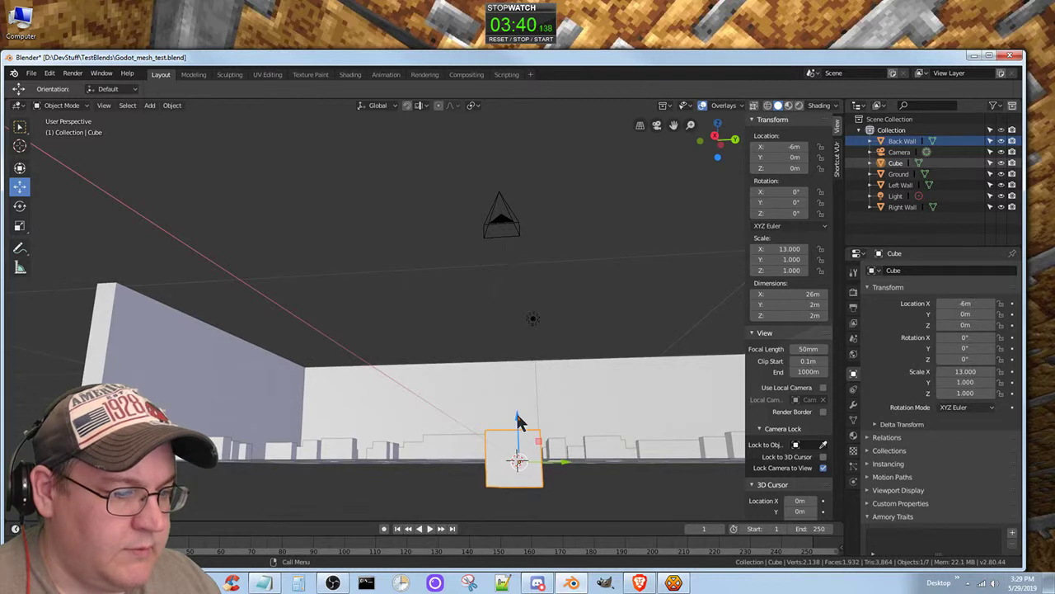
drag(518, 418, 519, 436)
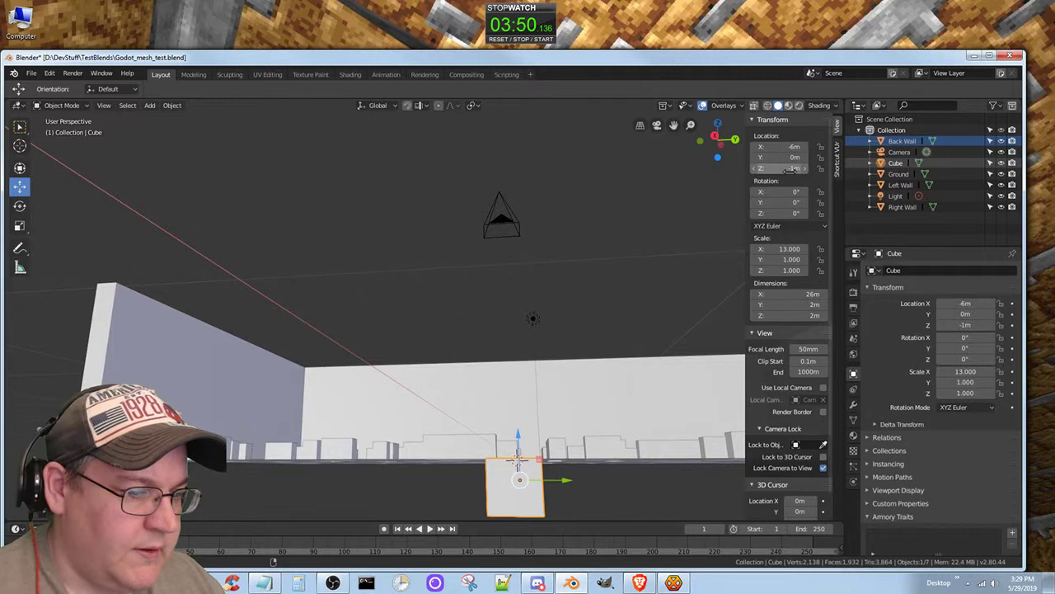
Widen the stretched cube along Y beneath the ground and set its Y dimension to 36 m
middle_drag(546, 299, 551, 245)
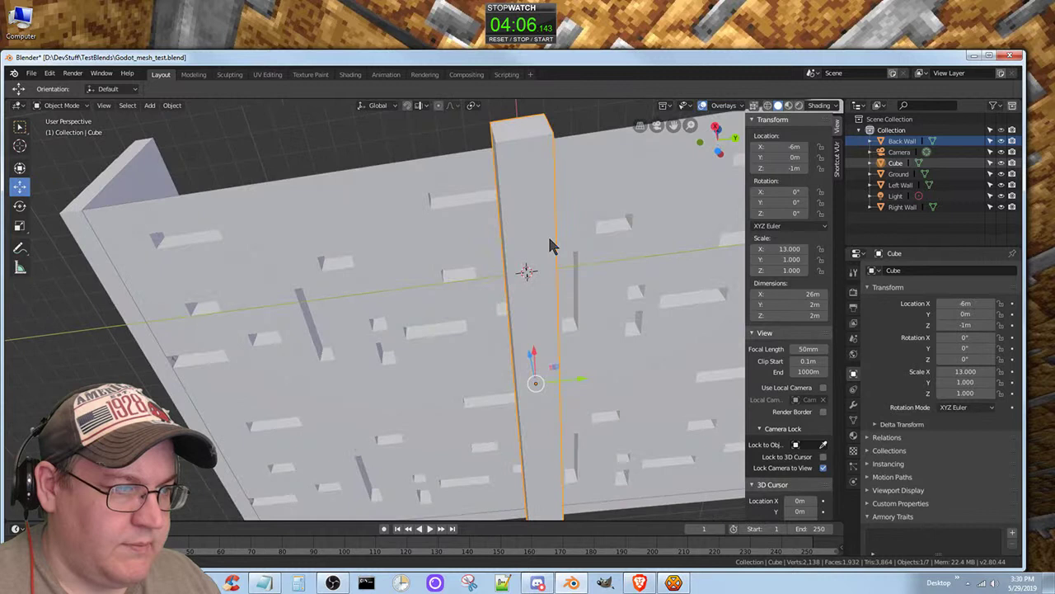
click(20, 226)
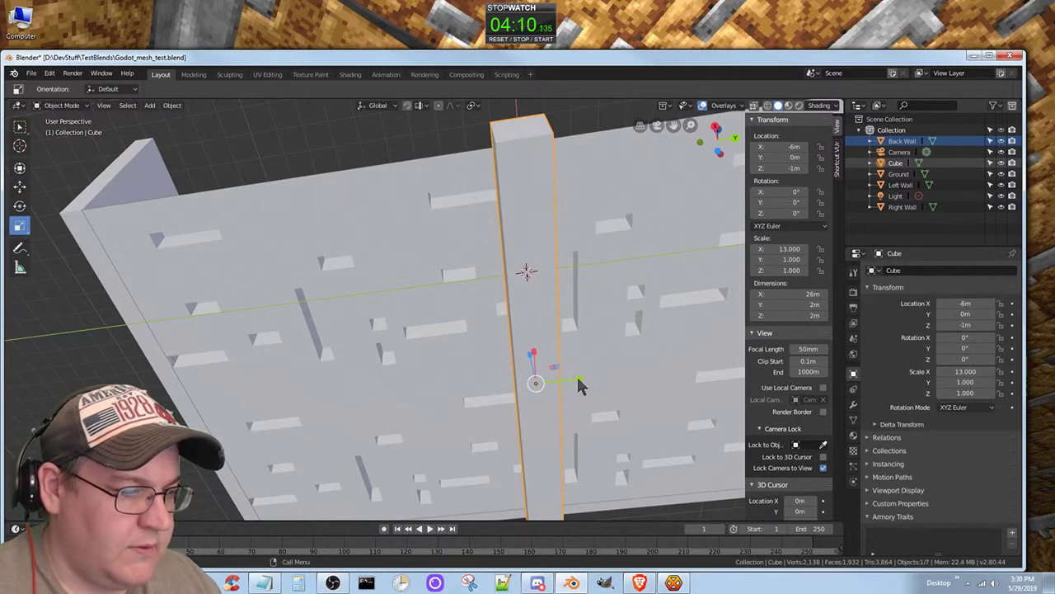
drag(577, 380, 512, 388)
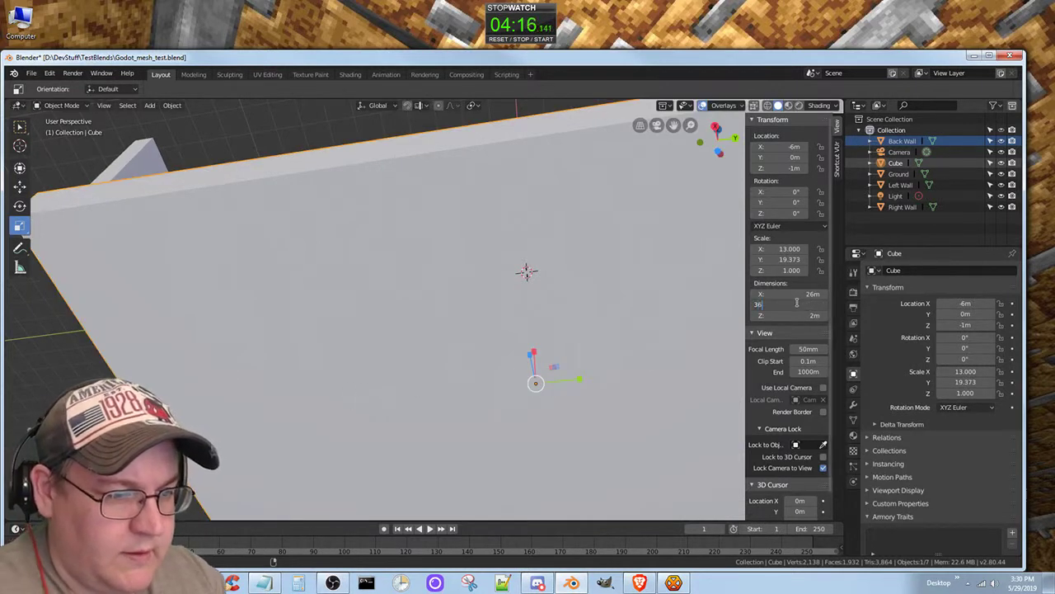
key(Return)
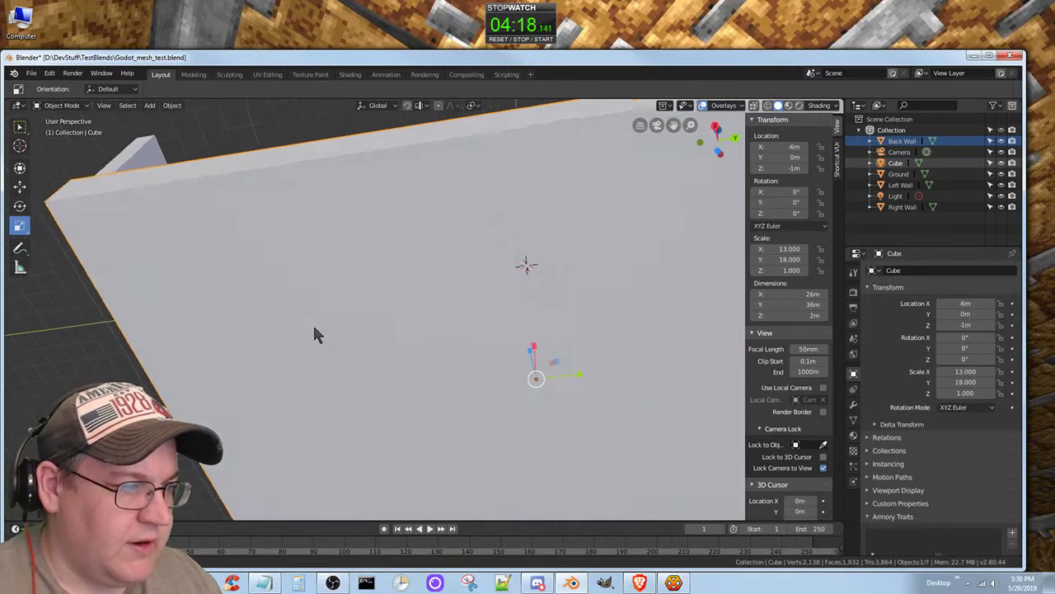
Compare the cube's side edges with the walls and set its Y dimension to 38 m
middle_drag(314, 334, 258, 370)
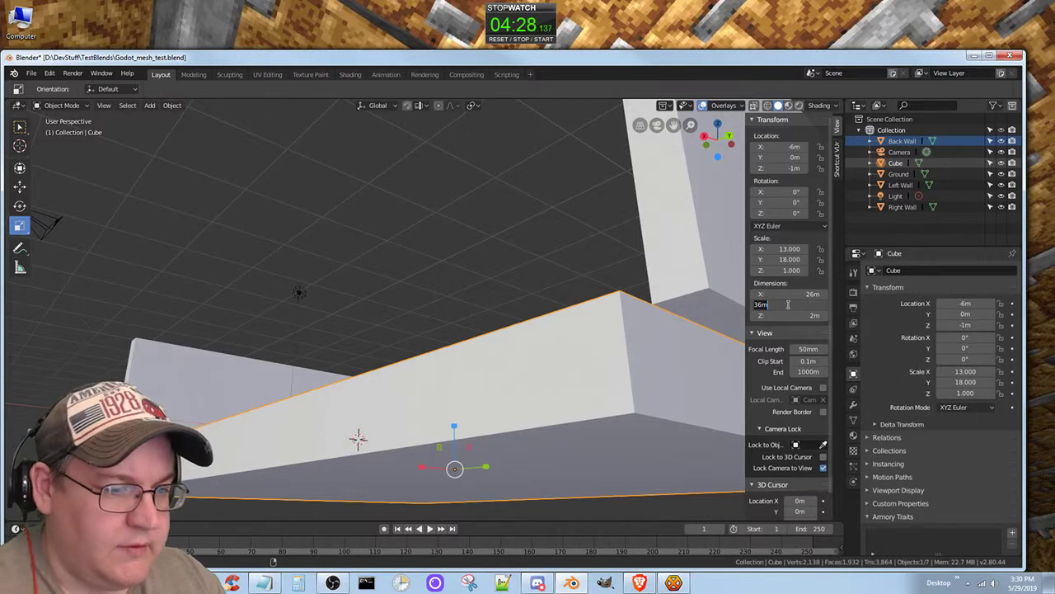
key(Return)
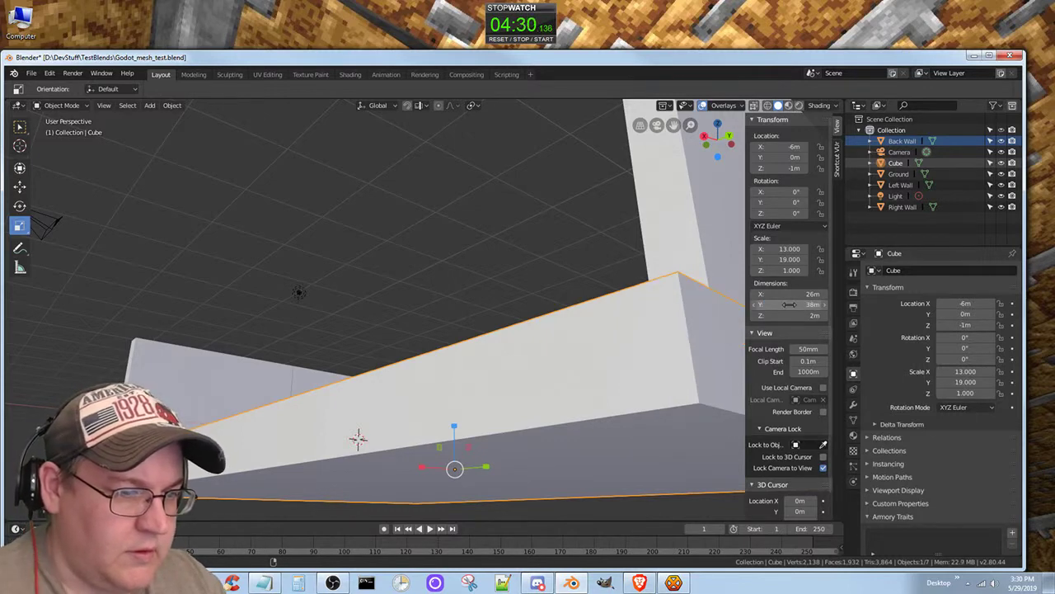
middle_drag(667, 335, 620, 389)
scroll(669, 393, down, 3)
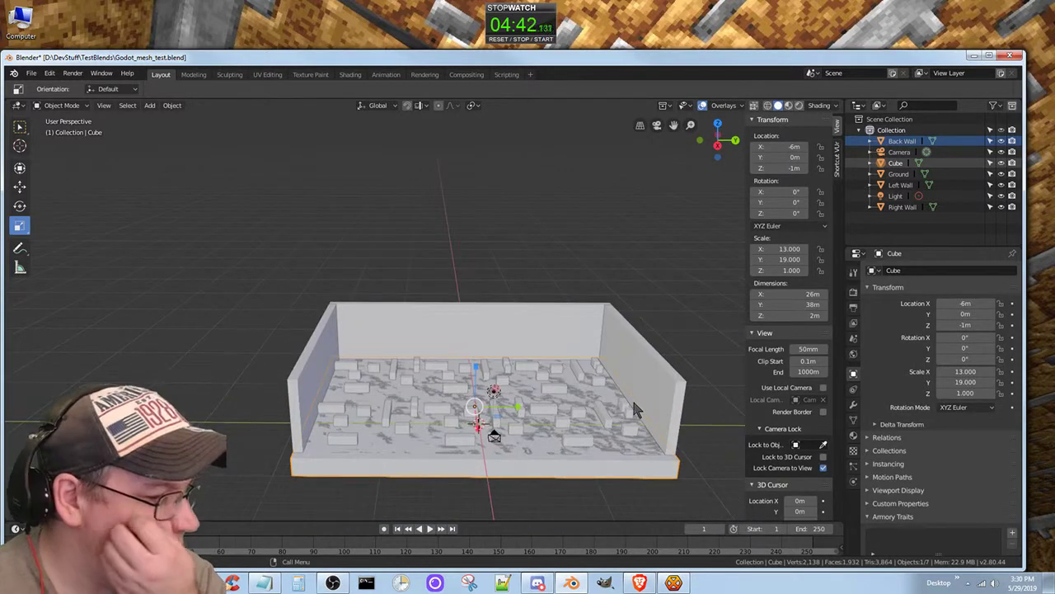
Delete the old Ground object with its raised blocks, keeping the wide cube as the floor
middle_drag(600, 438, 589, 404)
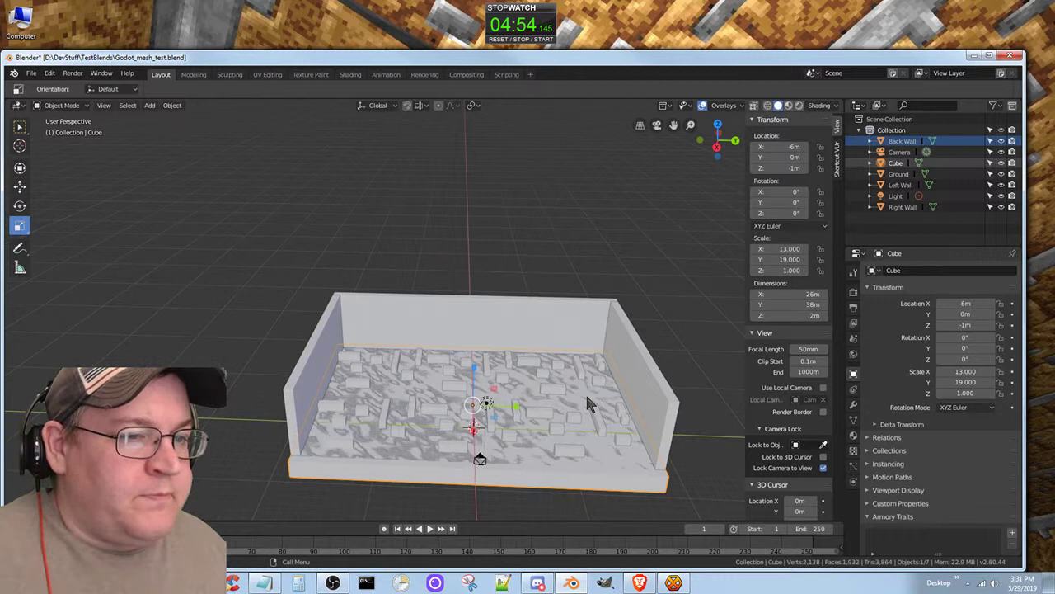
click(906, 174)
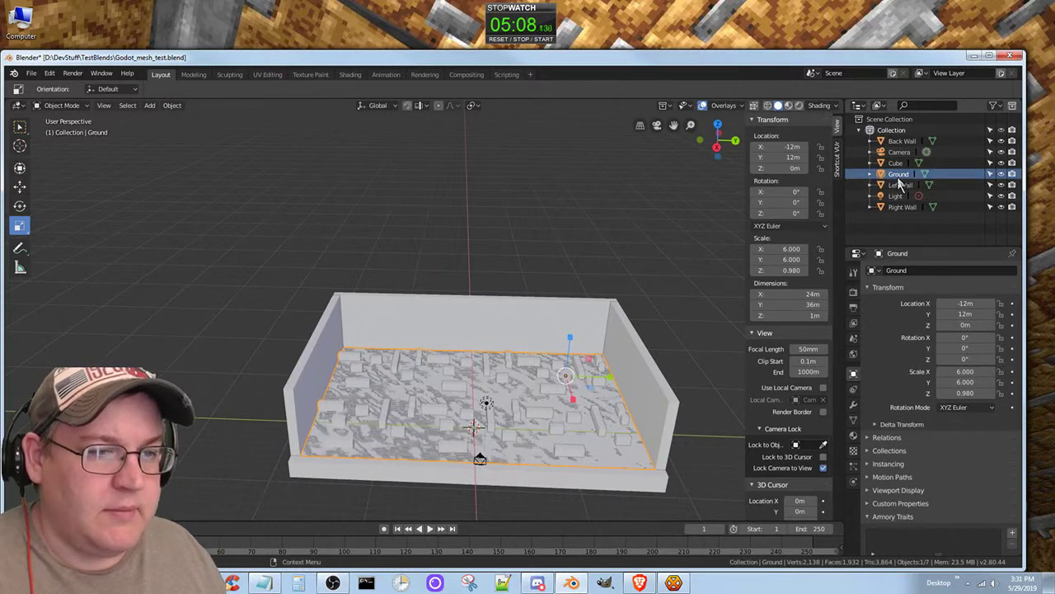
right_click(898, 176)
click(899, 178)
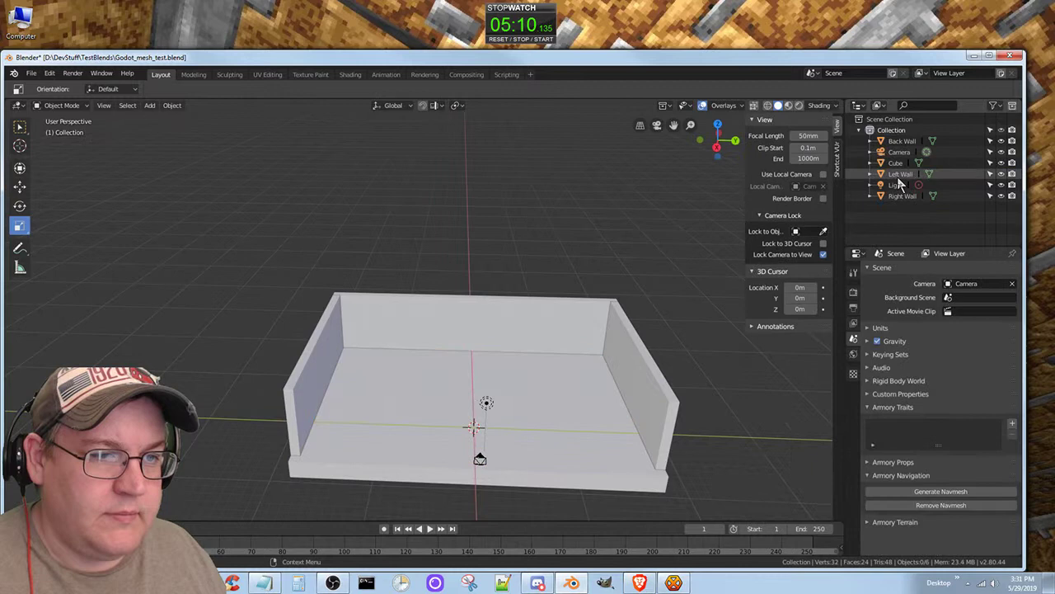
Check the plain floor and walls through the camera, and select the camera outside the open front
middle_drag(520, 396, 560, 380)
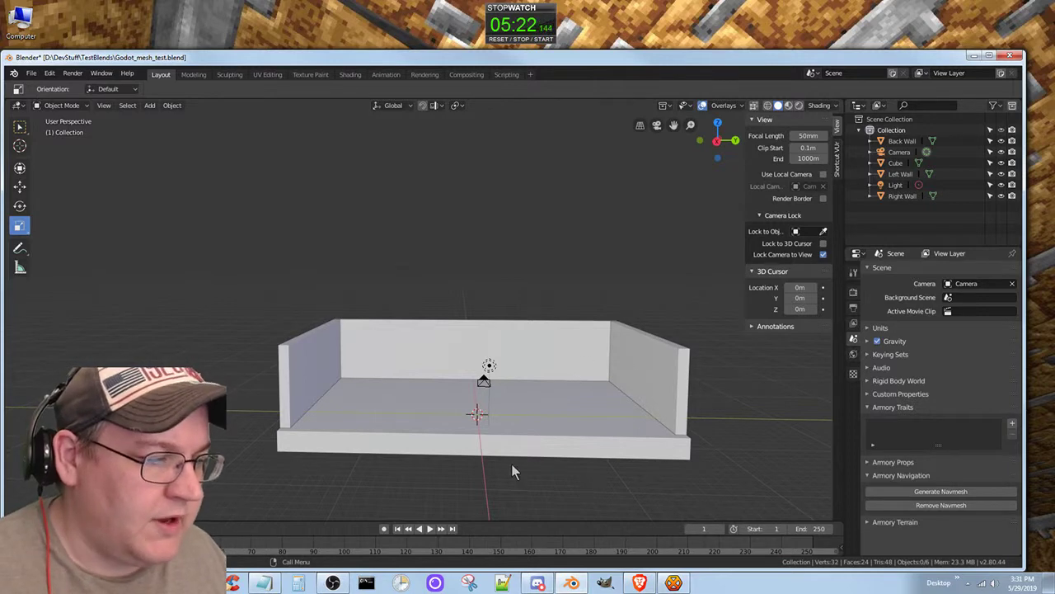
mouse_move(604, 458)
middle_down()
mouse_move(593, 429)
mouse_move(606, 468)
middle_up()
scroll(602, 457, up, 2)
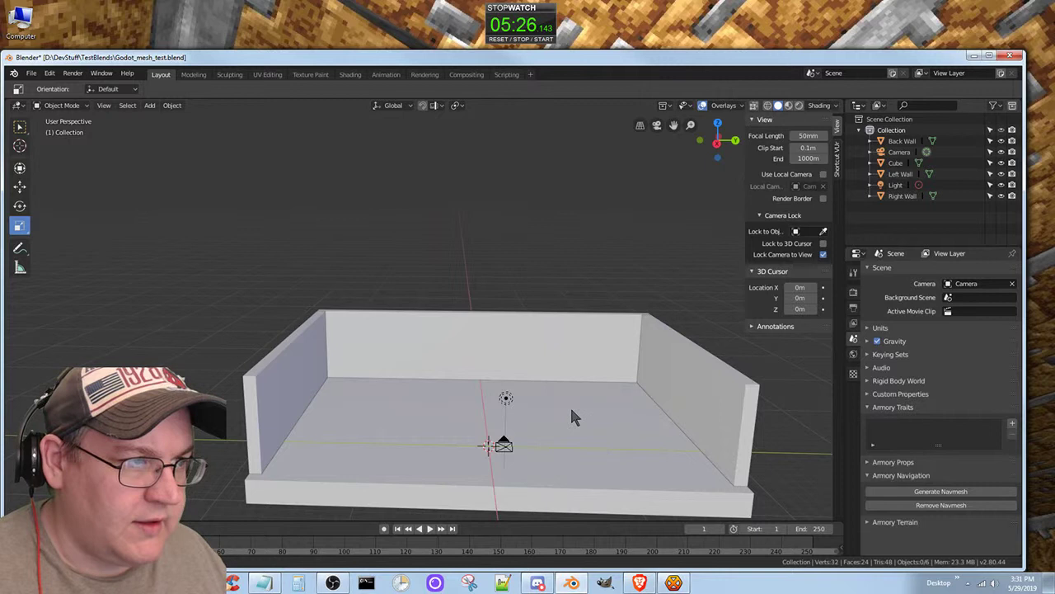
middle_drag(570, 405, 590, 418)
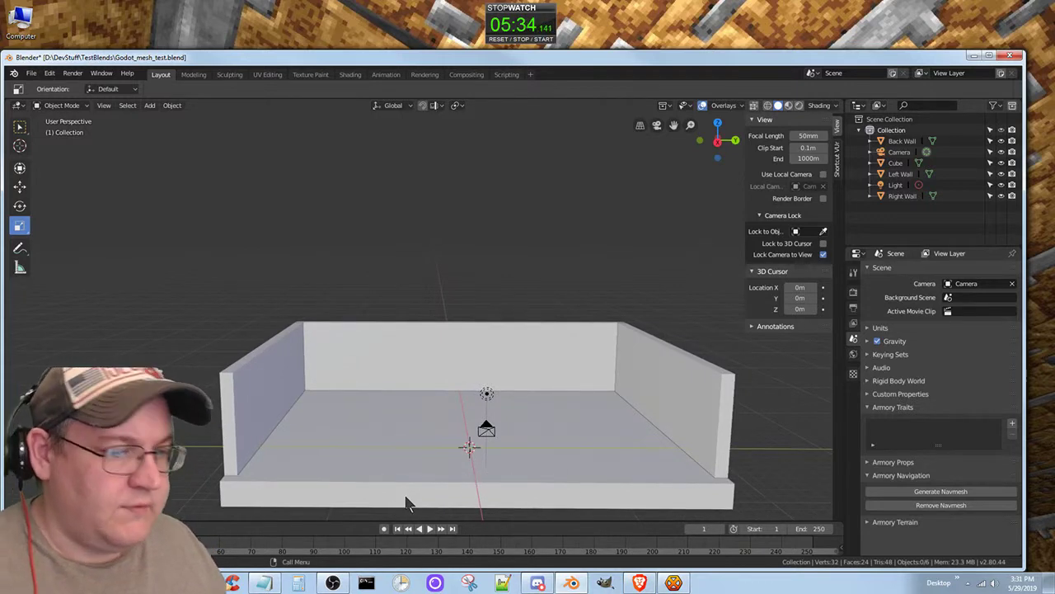
click(656, 125)
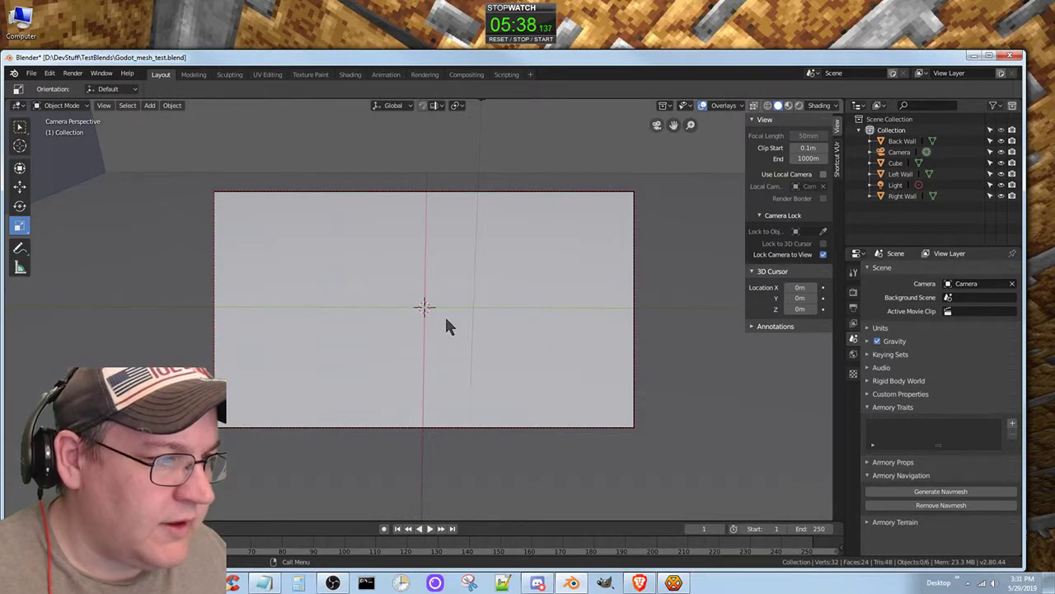
click(657, 124)
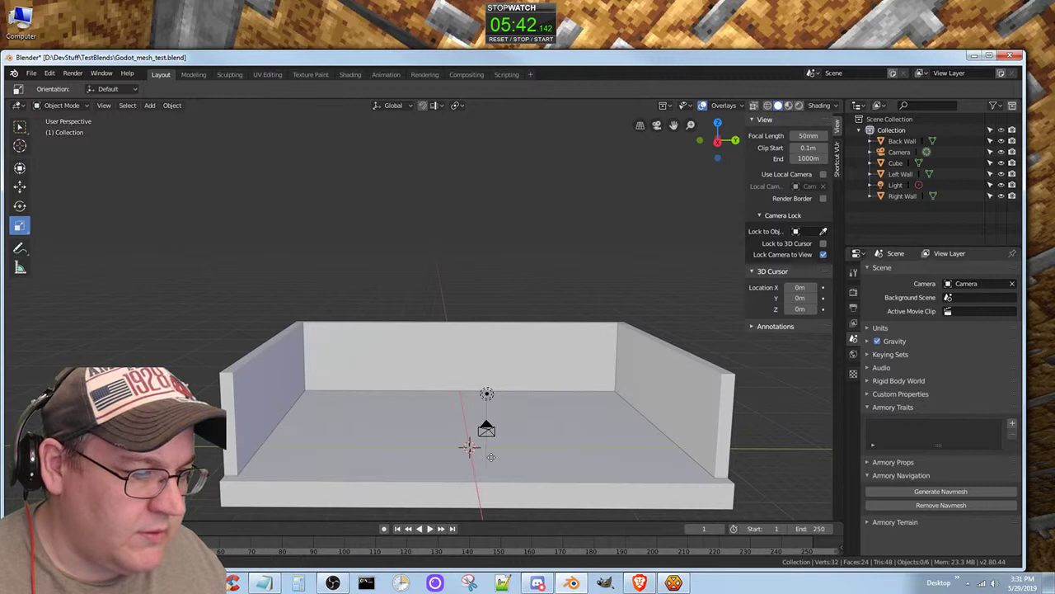
middle_drag(491, 456, 587, 474)
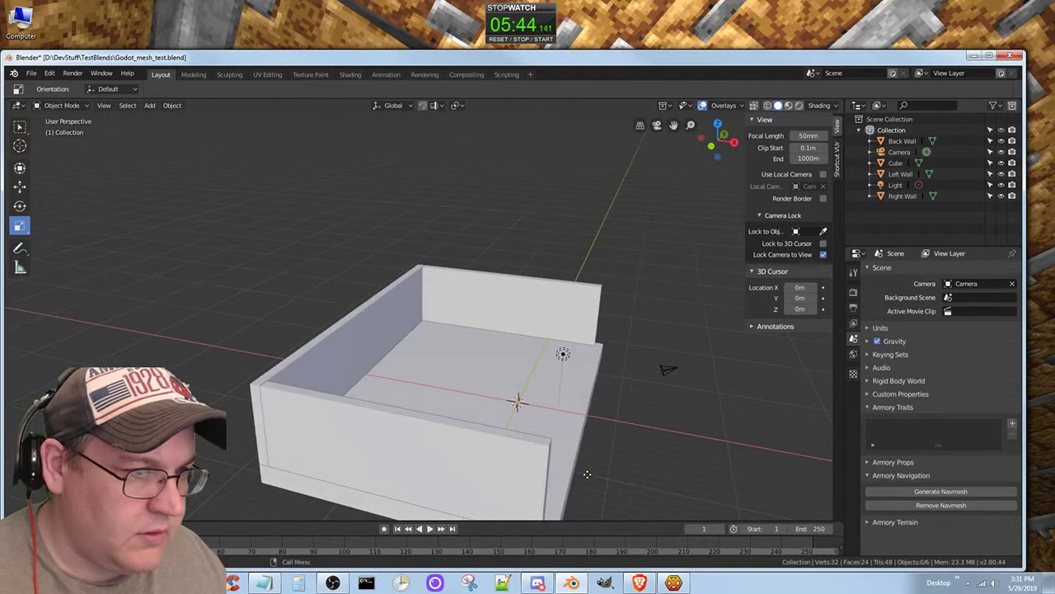
click(667, 370)
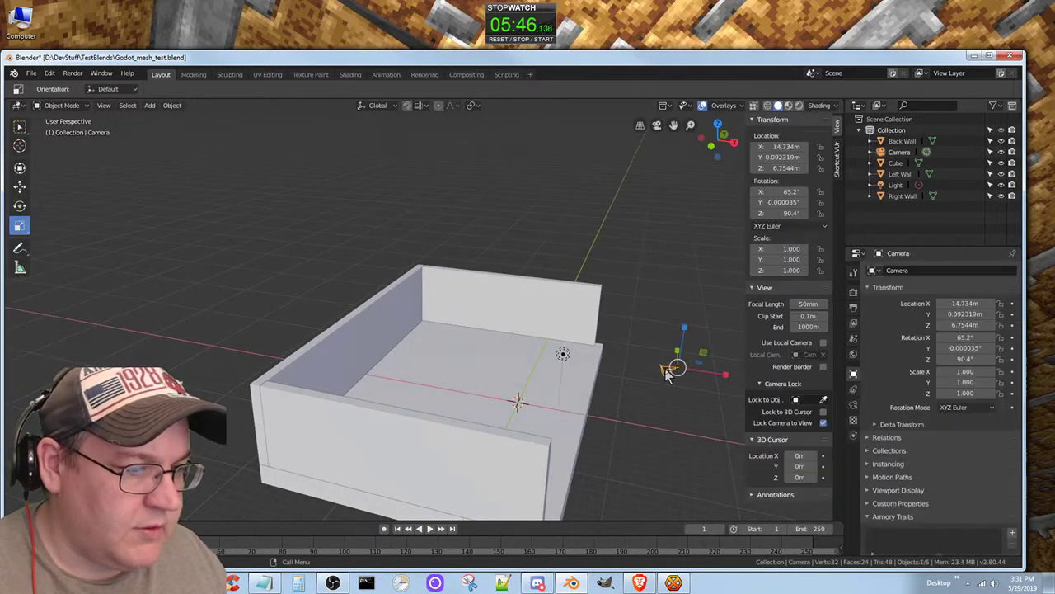
middle_drag(707, 405, 513, 417)
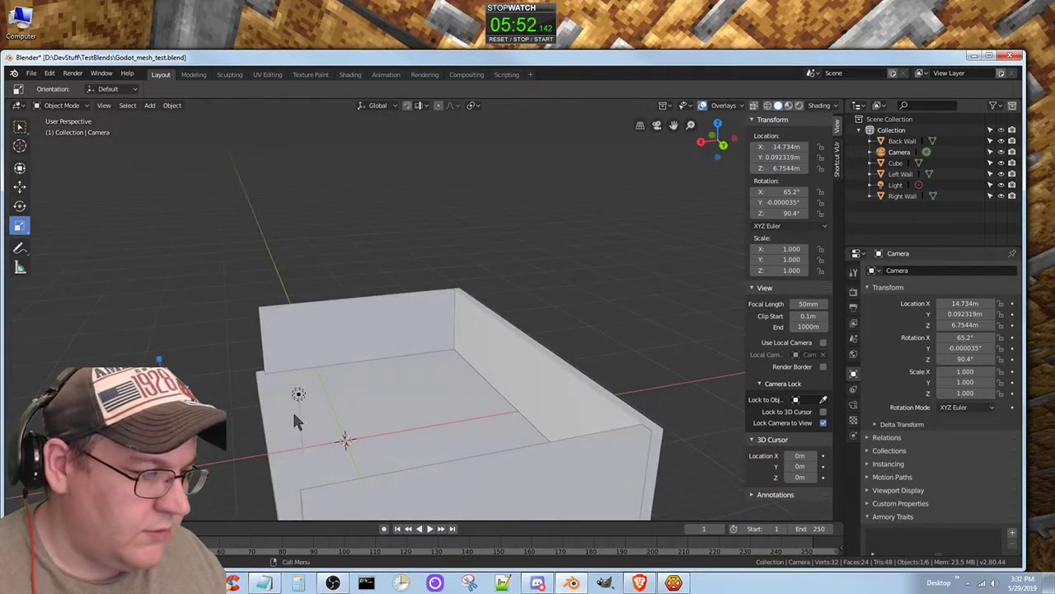
key(s)
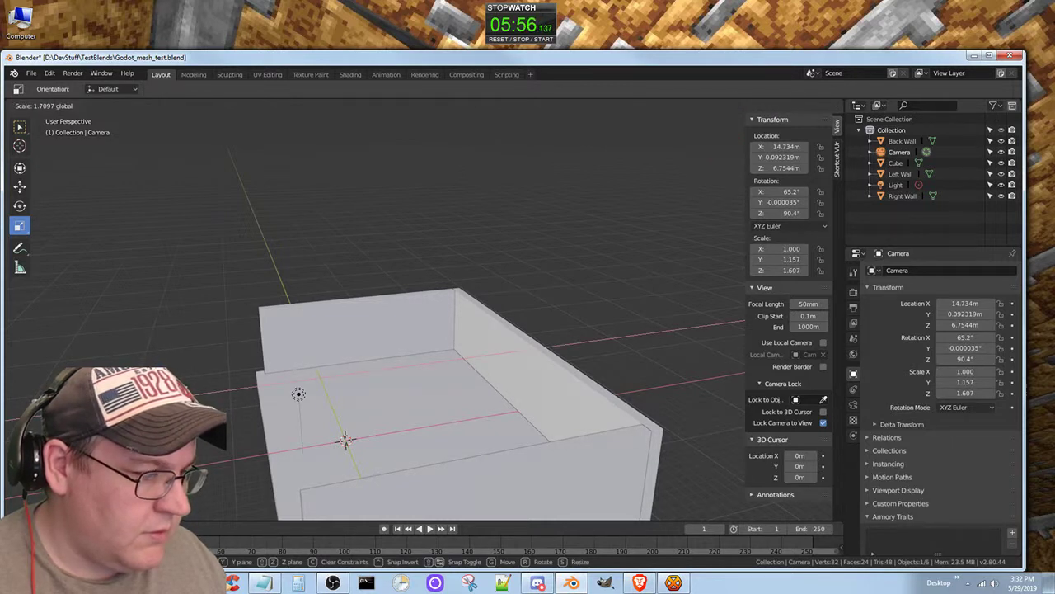
key(Return)
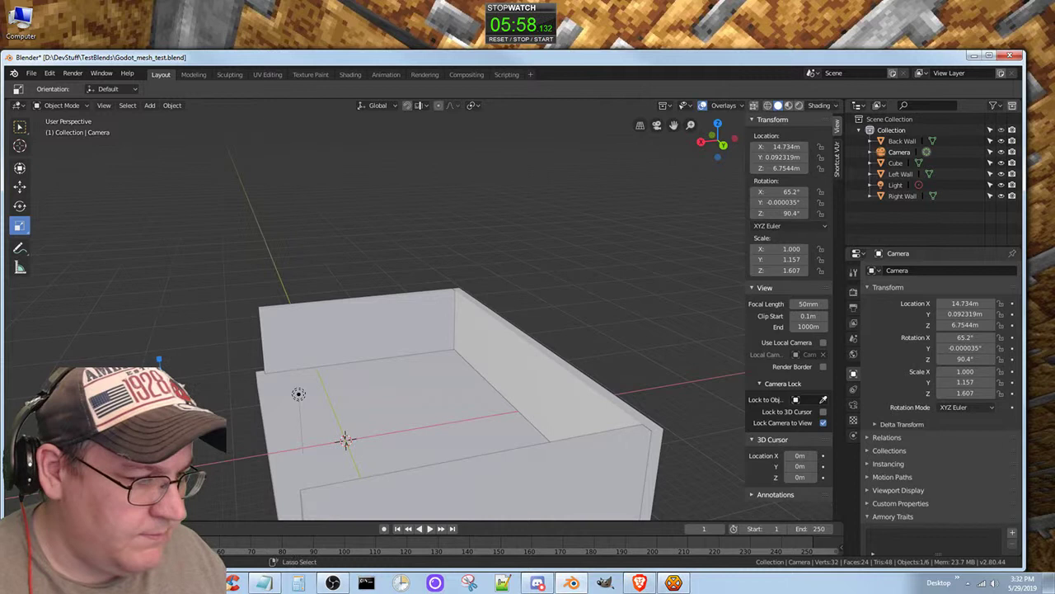
key(alt+s)
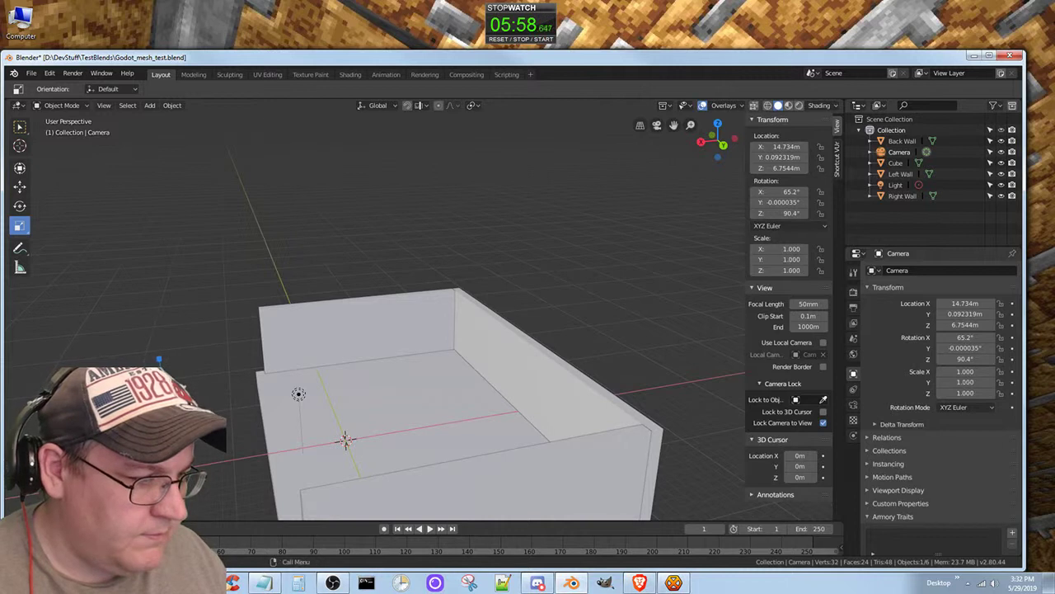
Move the camera away from the floor along X to about 21 m and check its view
click(13, 193)
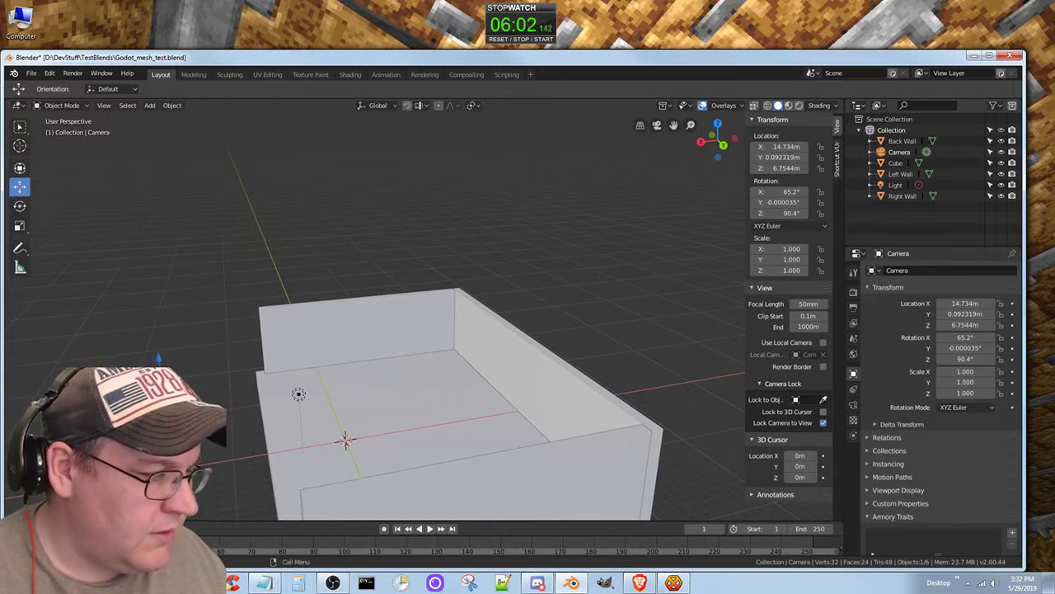
key(g)
key(x)
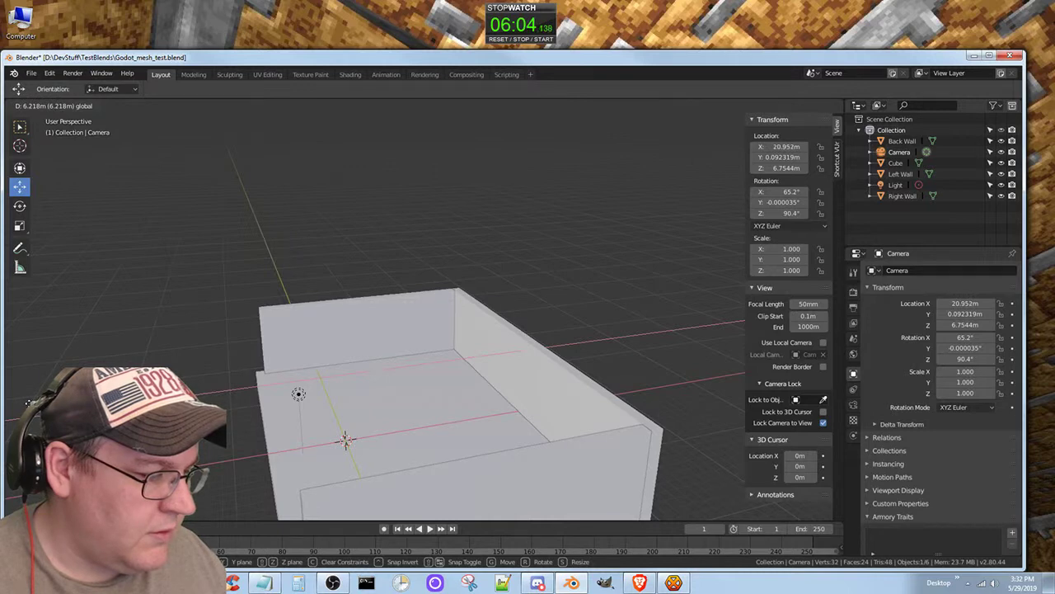
click(667, 194)
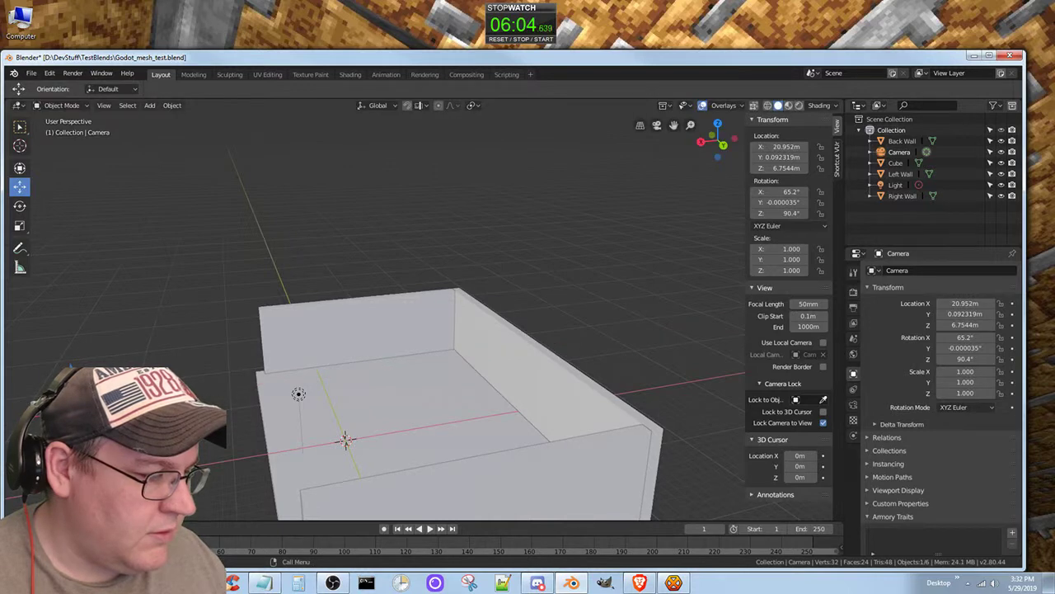
click(656, 125)
click(657, 124)
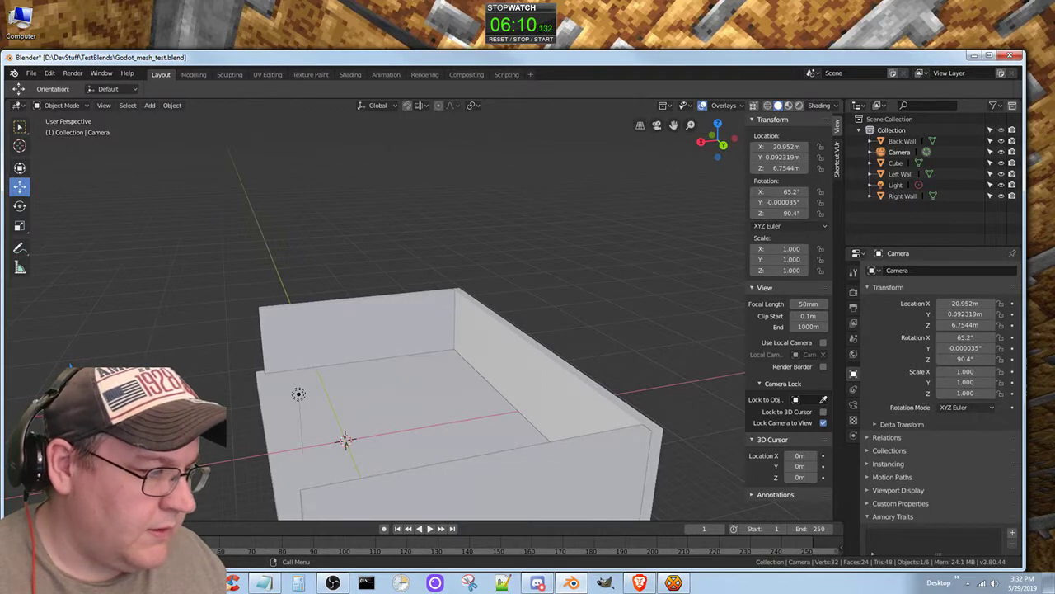
Raise the camera along Z to about 11.9 m and check how much of the floor and walls it frames
key(g)
key(z)
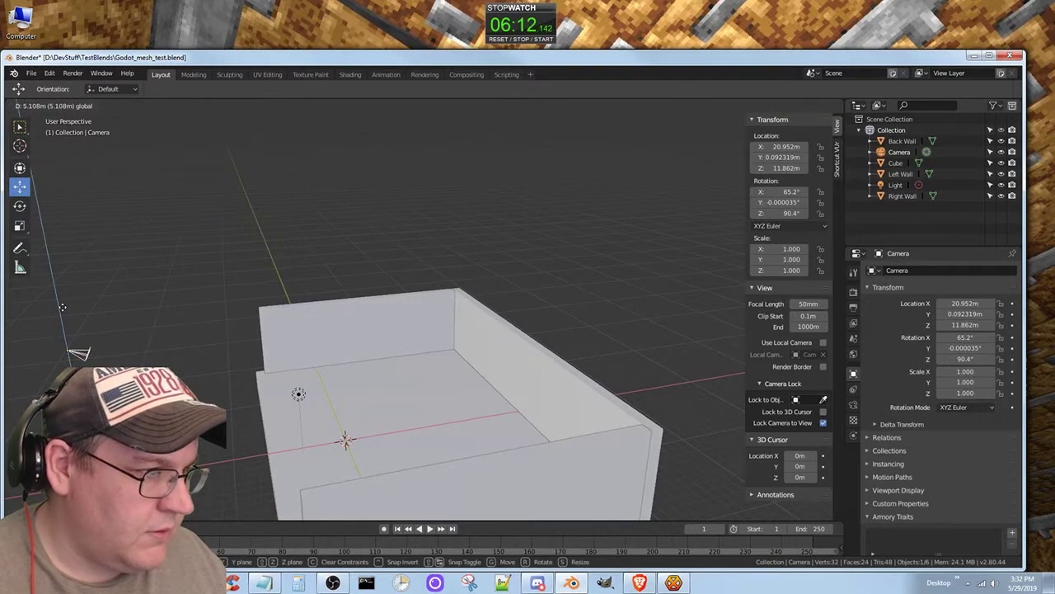
click(62, 307)
middle_drag(249, 391, 339, 377)
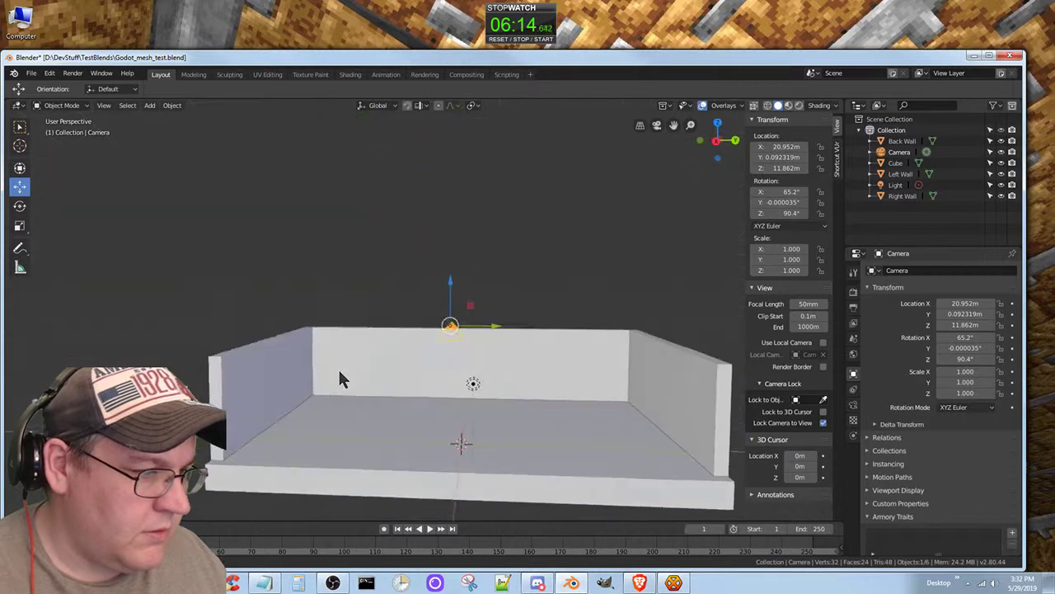
click(657, 125)
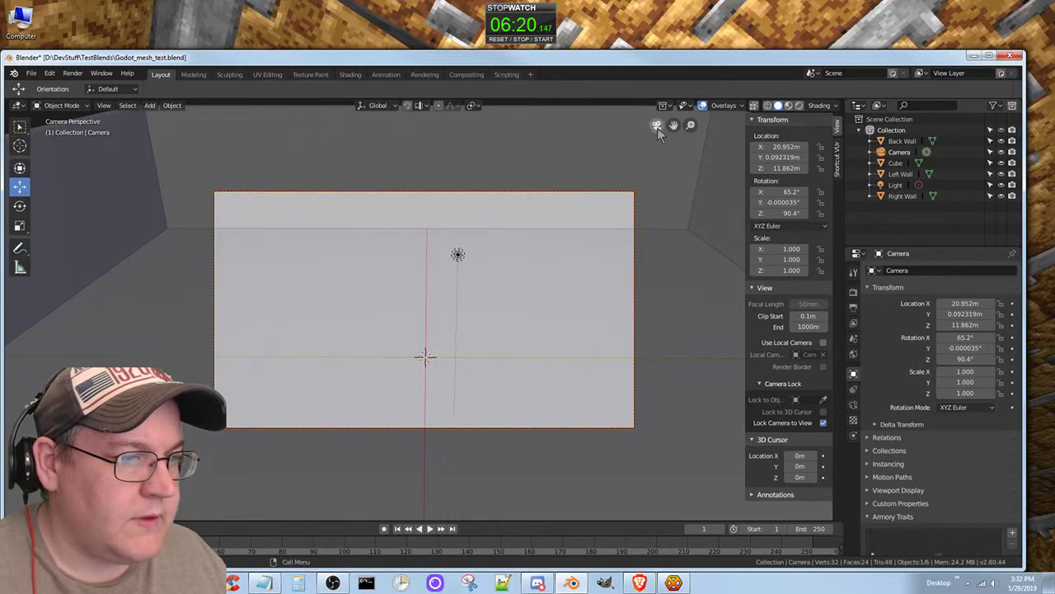
click(657, 126)
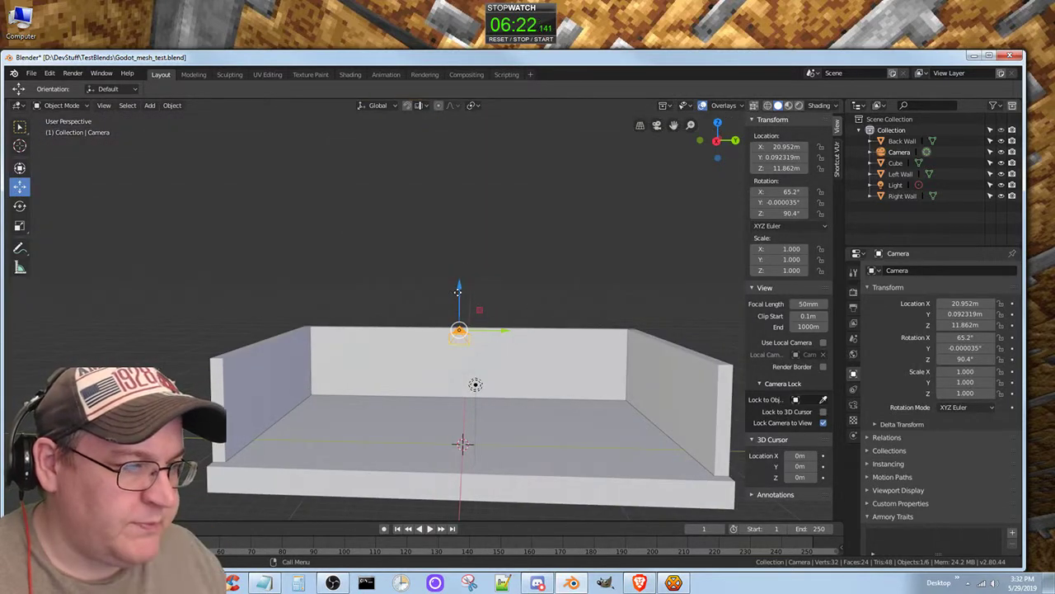
Set the camera's location to X 20 m, Y 0 m and Z 20 m, and check the framing through it
drag(458, 291, 514, 102)
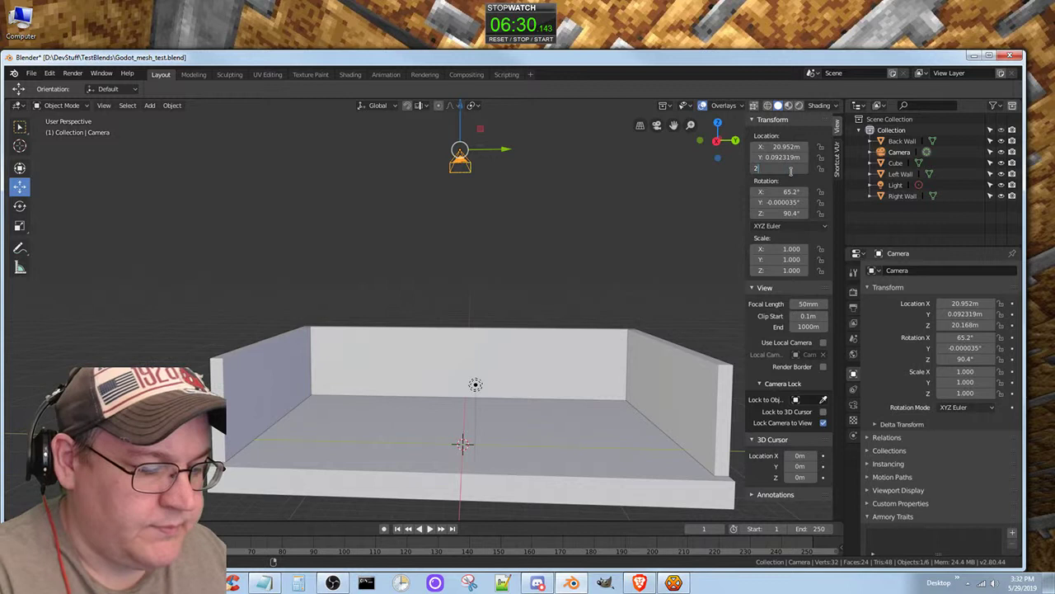
key(Return)
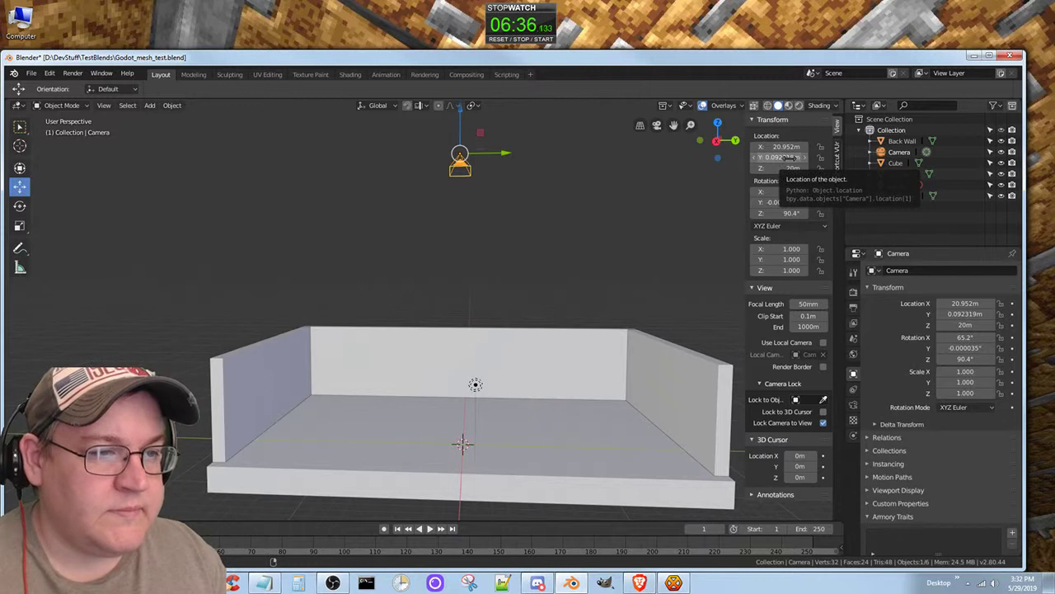
click(790, 157)
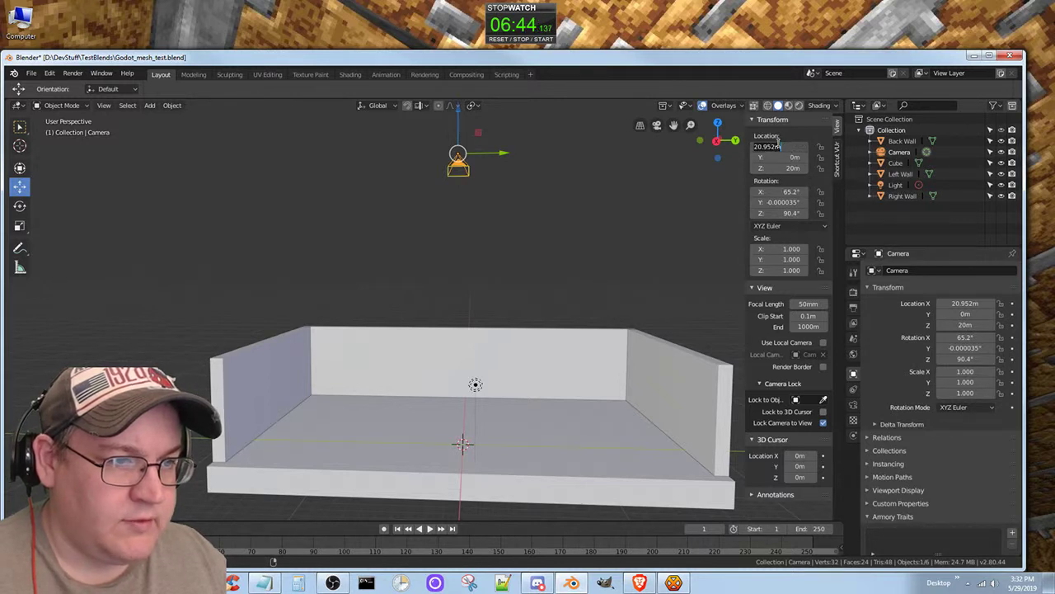
click(778, 146)
text(20)
key(Return)
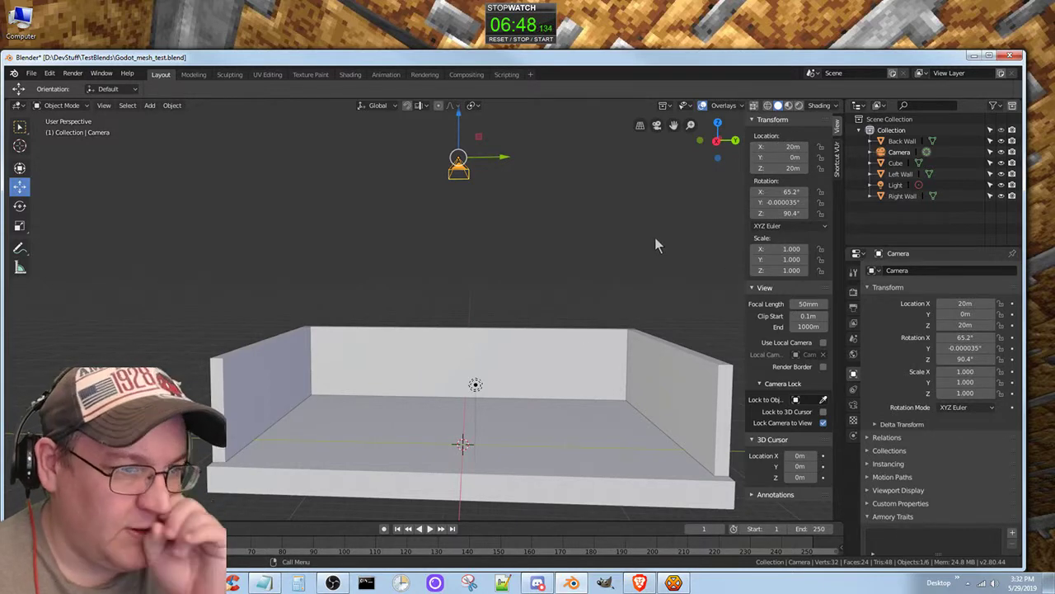
click(658, 126)
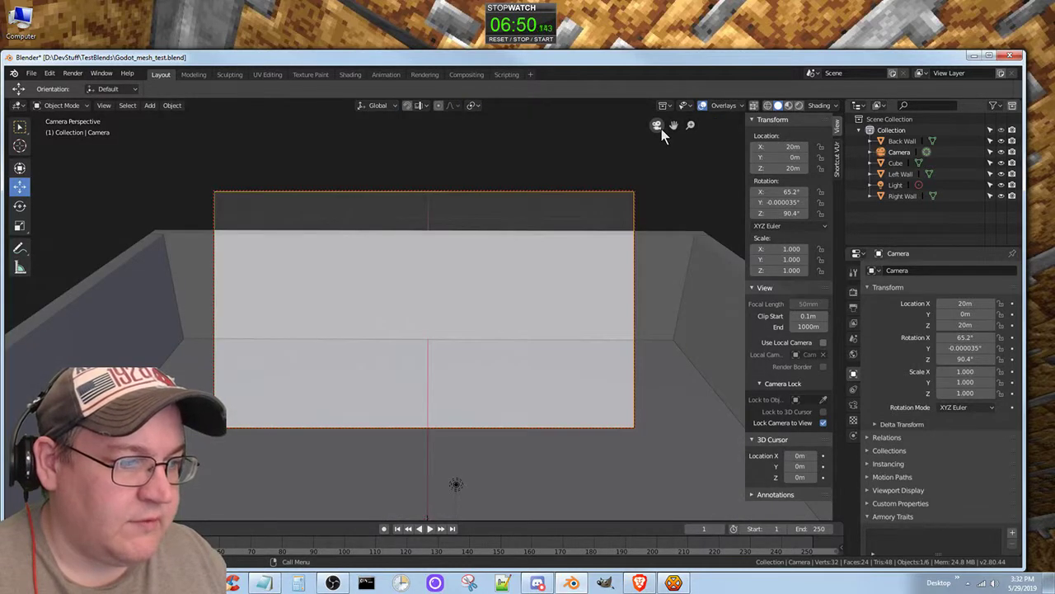
click(661, 130)
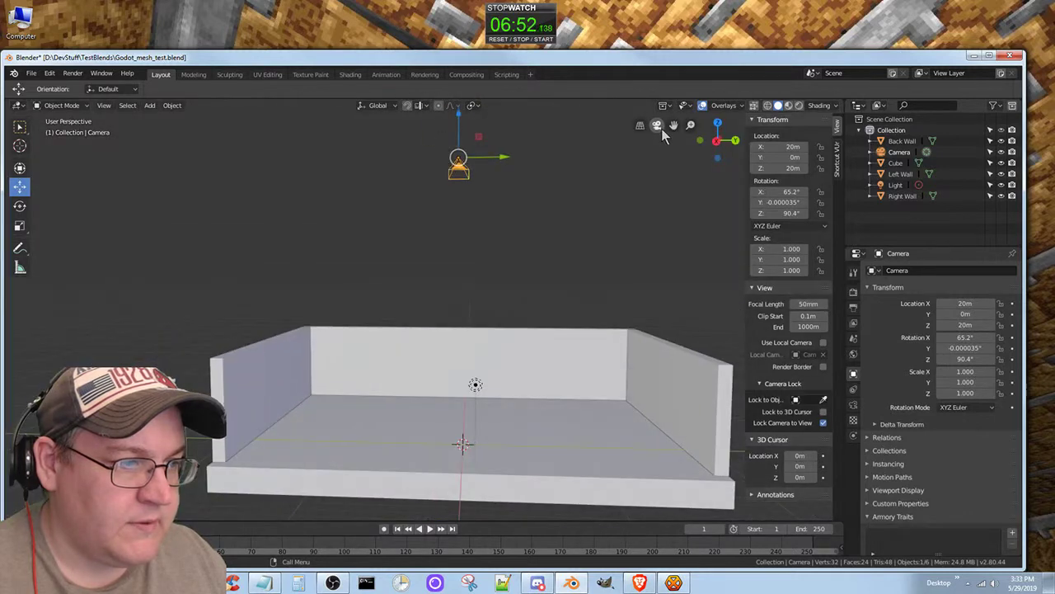
Set the camera's X location to 25 m and check the framing through it
middle_drag(681, 233, 321, 261)
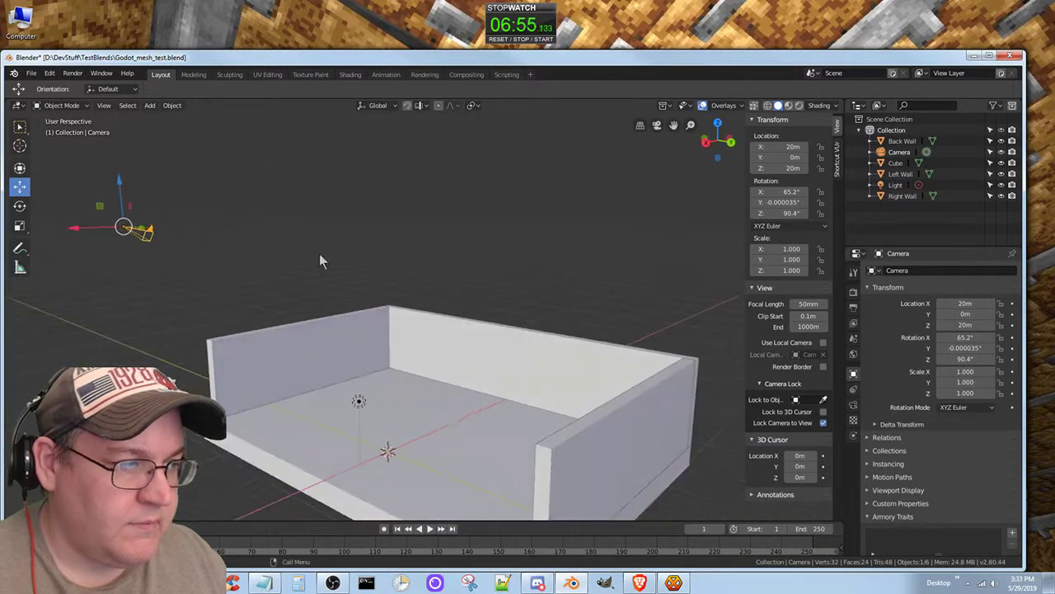
click(793, 146)
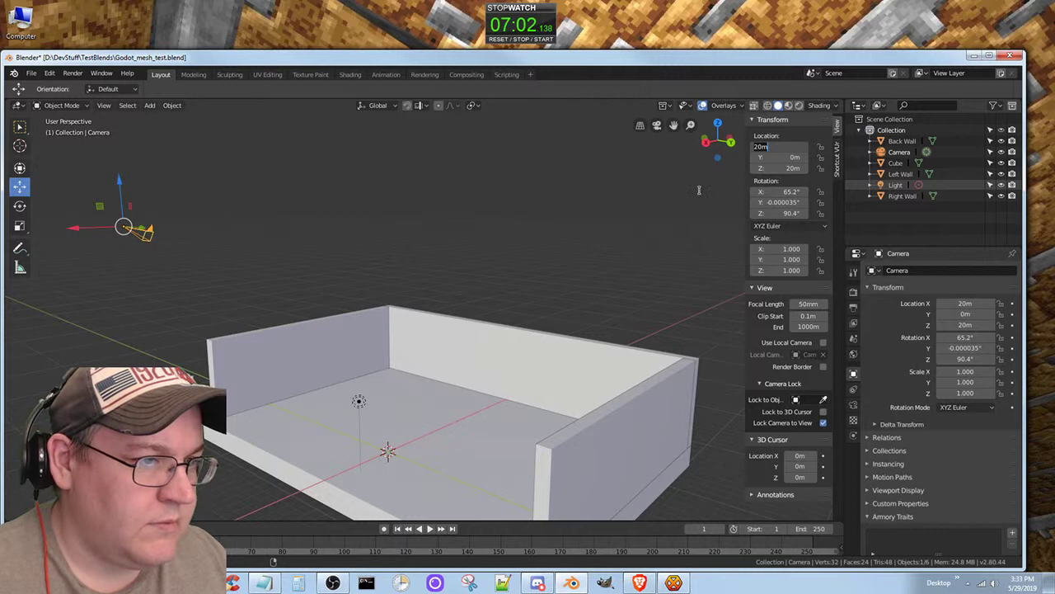
key(Return)
mouse_move(793, 146)
mouse_down()
mouse_move(746, 146)
mouse_move(887, 146)
mouse_move(789, 146)
mouse_up()
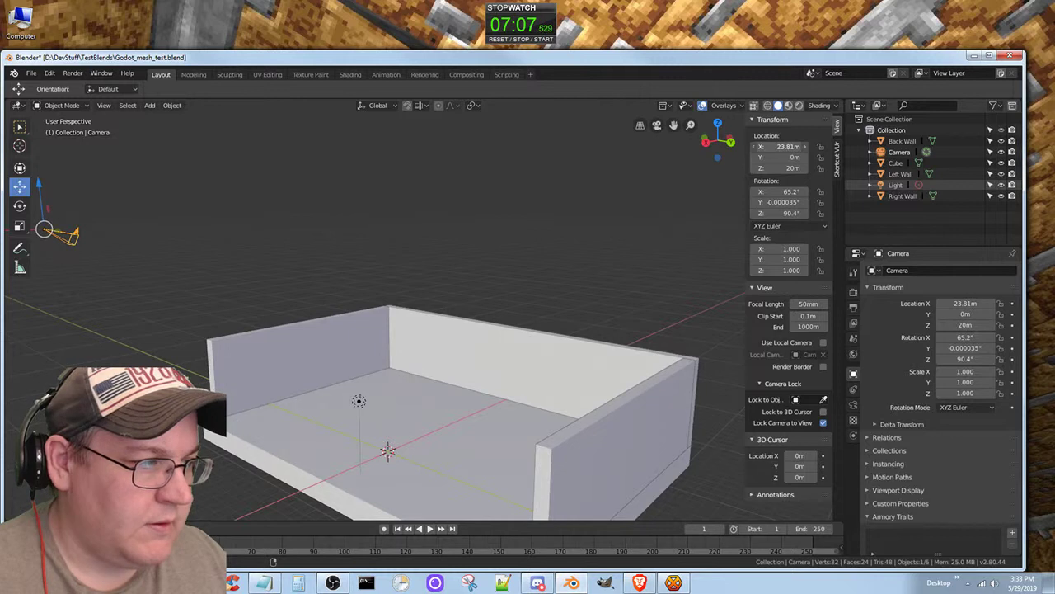
click(789, 146)
text(25)
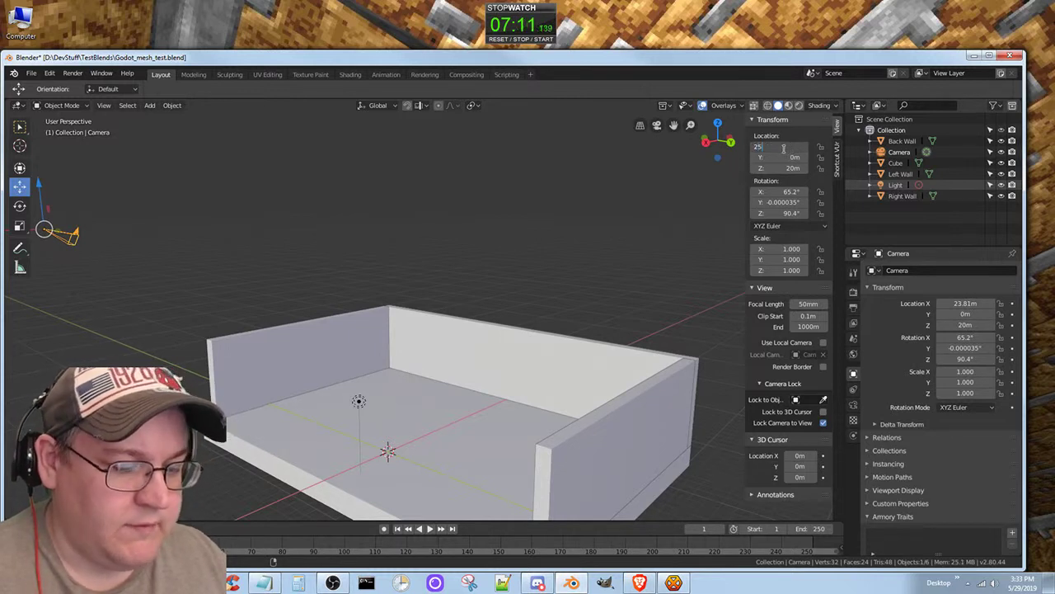
key(Return)
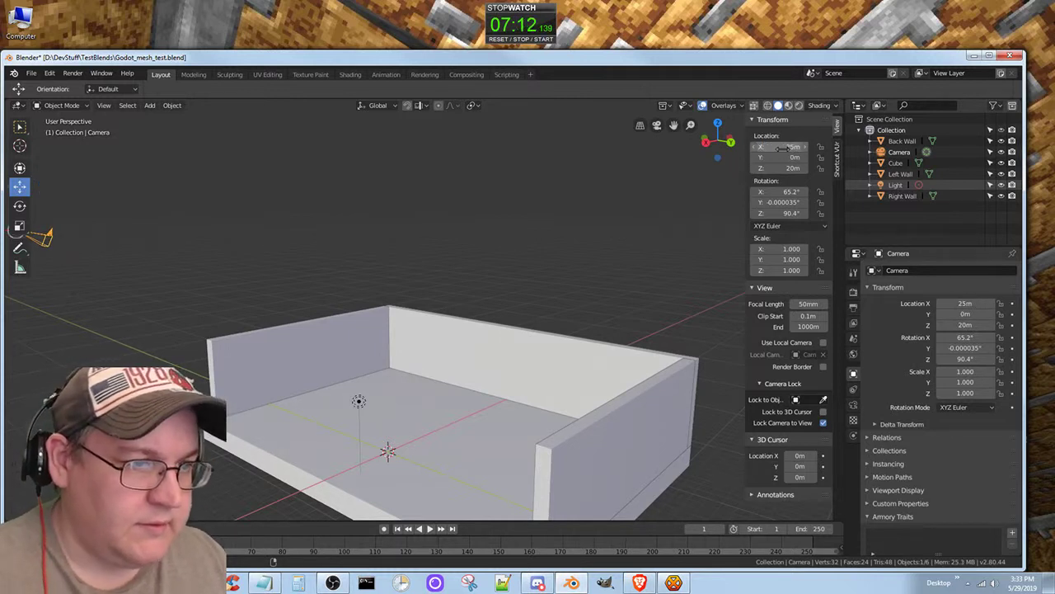
click(657, 126)
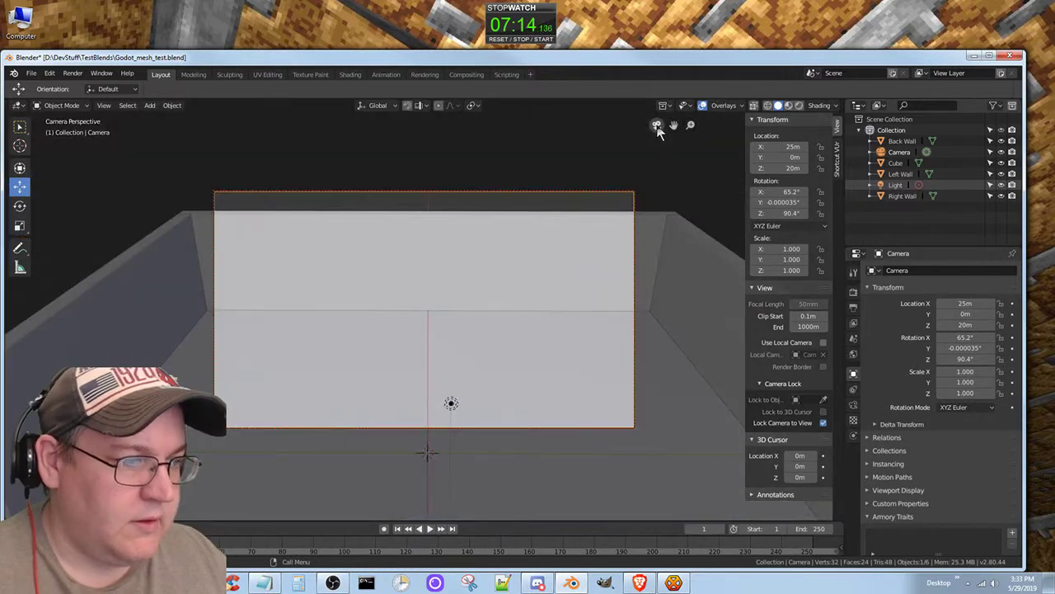
Set the camera's X location to 40 m while looking through it
click(796, 148)
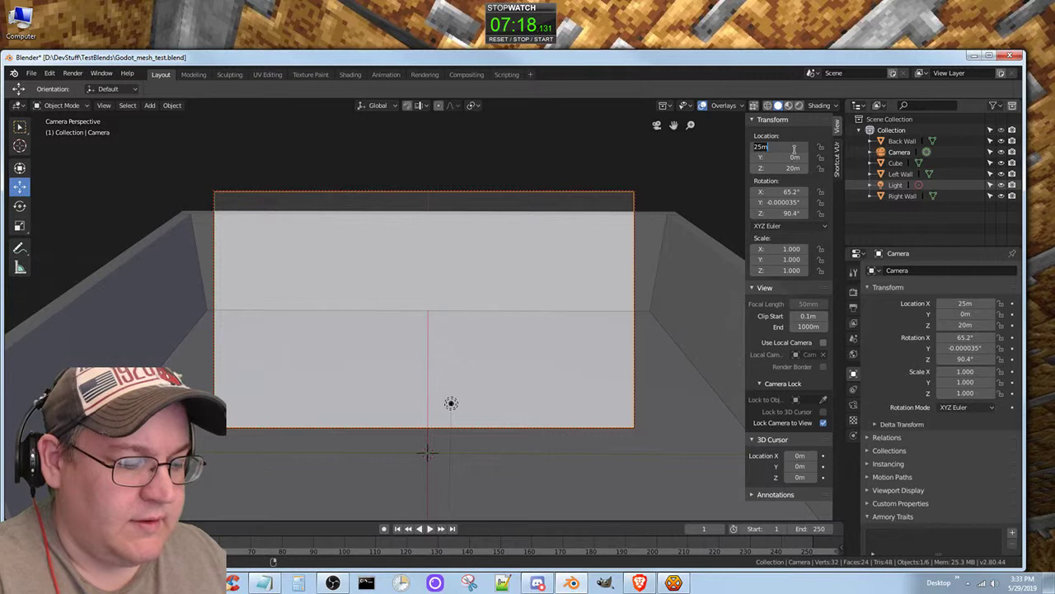
text(40)
key(Return)
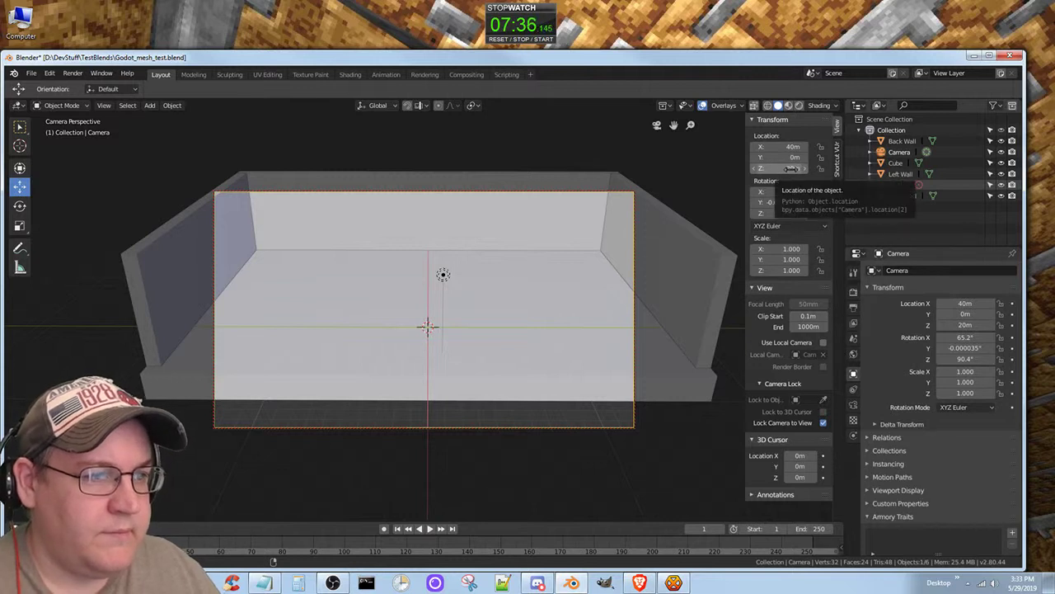
Back the locked camera away to about X 59.4 m, Z 29 m so the whole floor and all walls fit in frame
scroll(579, 302, down, 3)
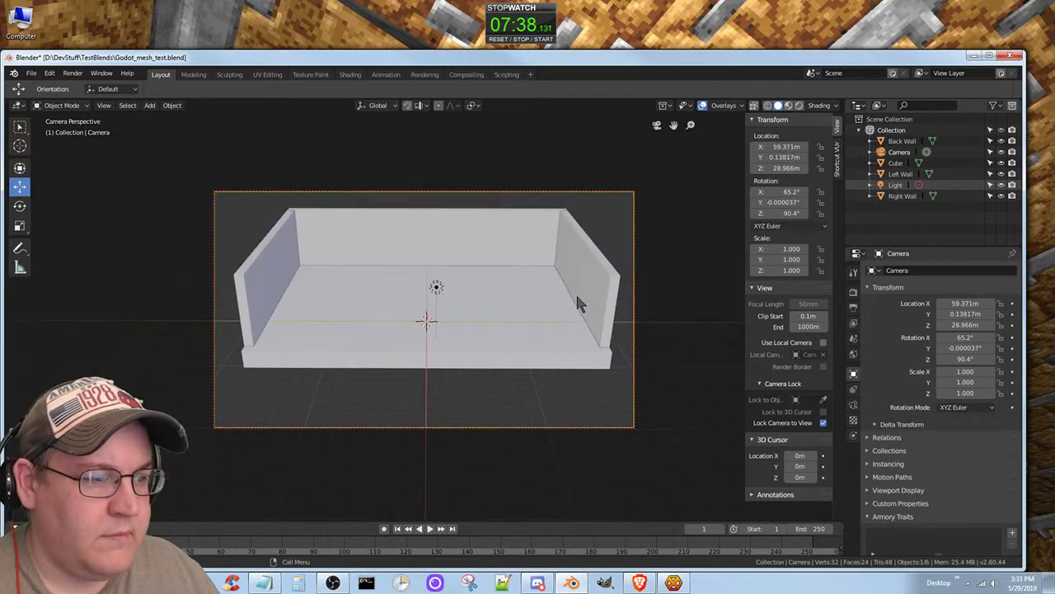
scroll(576, 301, down, 5)
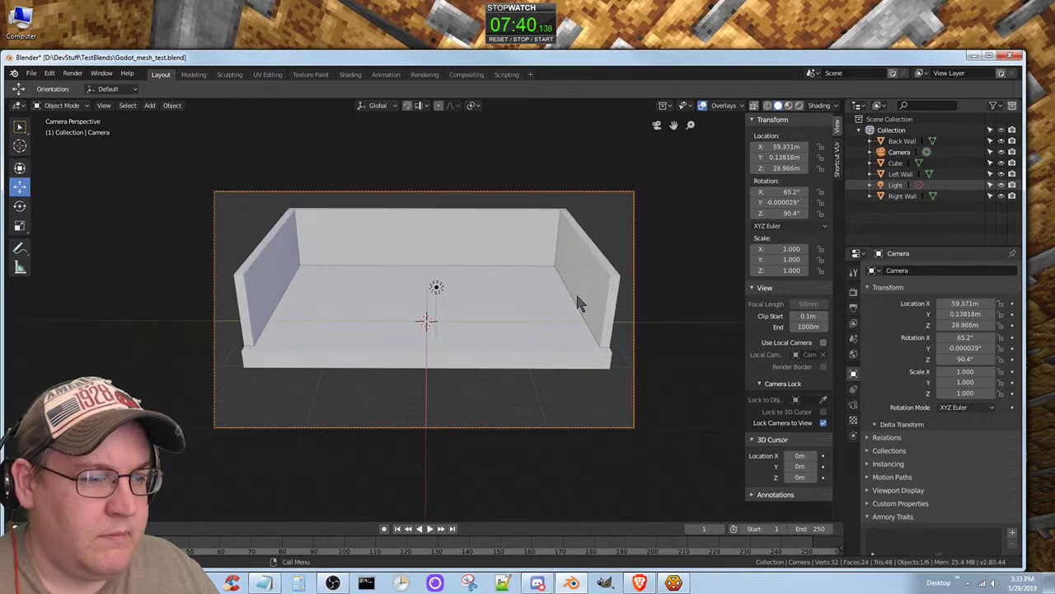
scroll(574, 290, up, 4)
scroll(575, 291, down, 2)
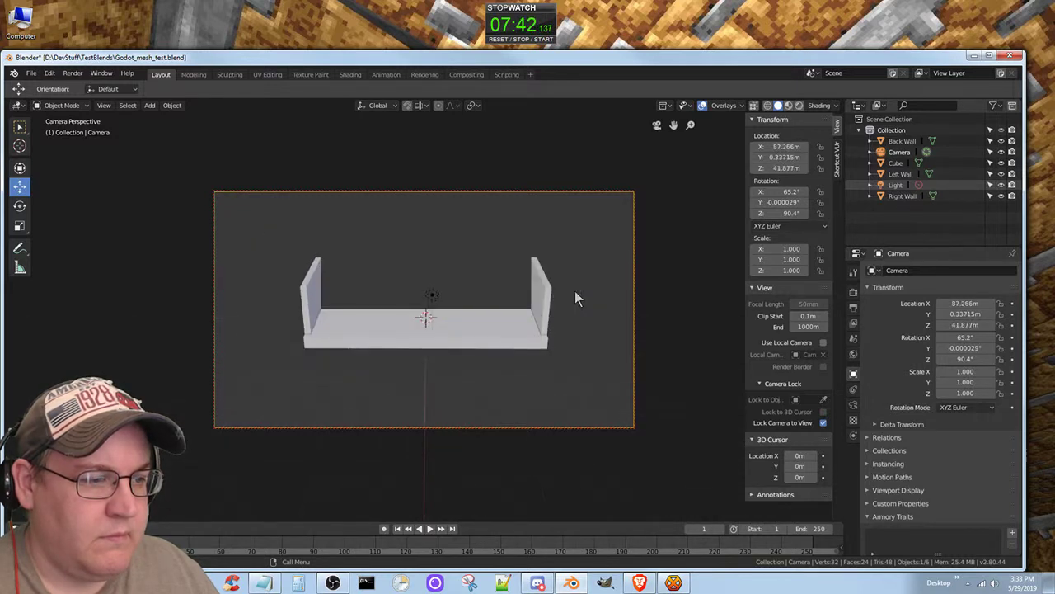
scroll(574, 298, up, 2)
scroll(572, 297, up, 1)
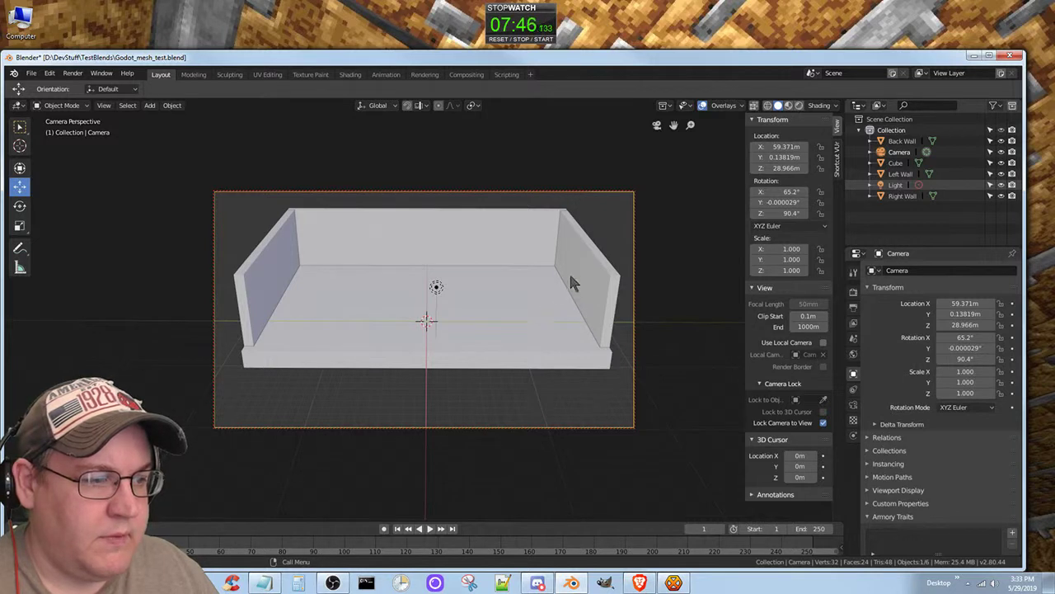
Lower the camera's viewing angle to about 72.8° on X, centre the level in frame at about Z 22.7 m, and save the file
middle_drag(543, 268, 542, 274)
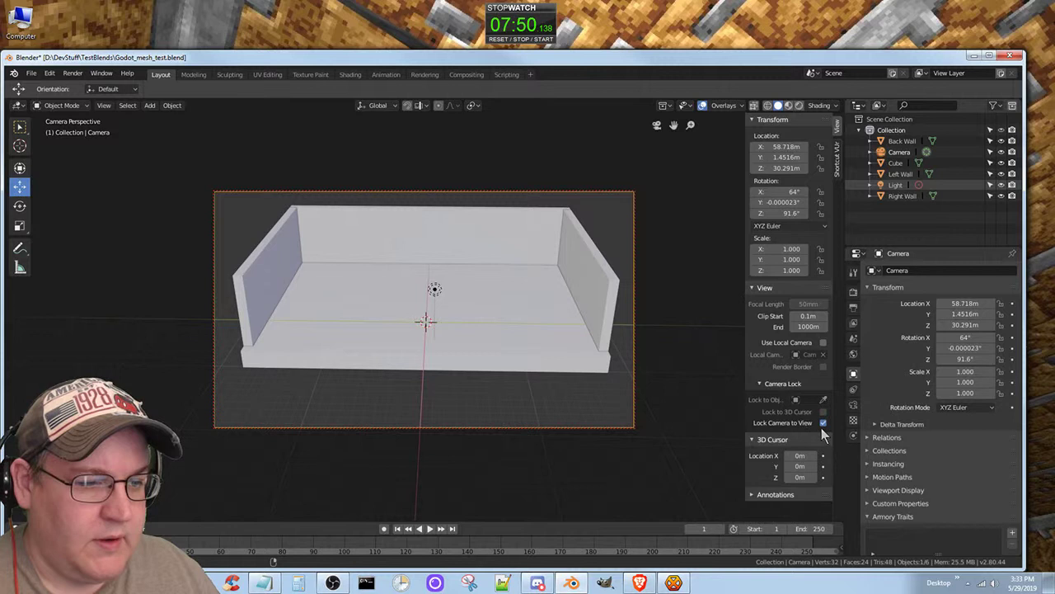
middle_drag(426, 287, 430, 271)
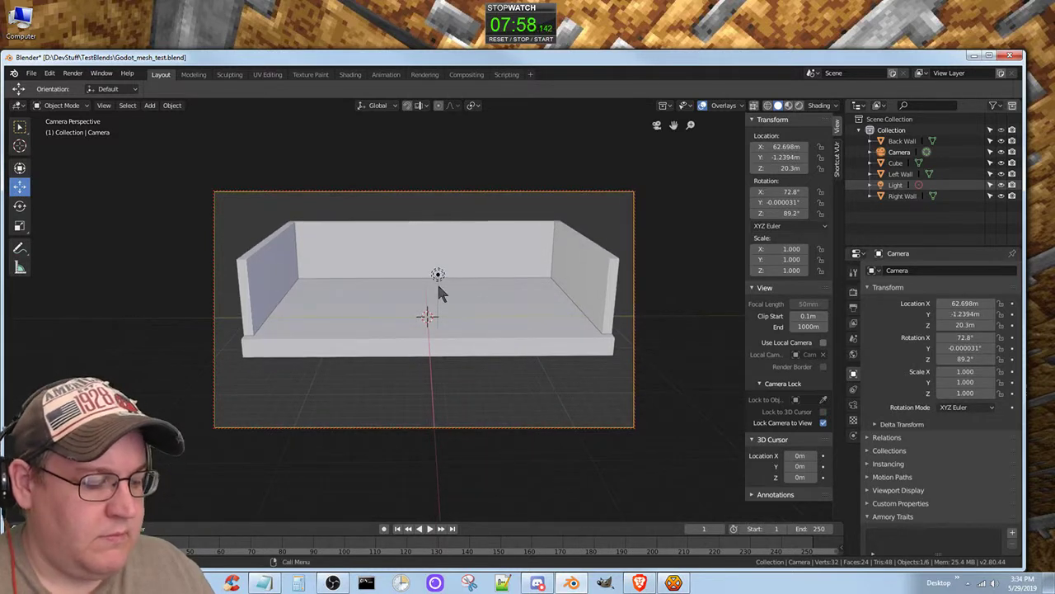
mouse_move(440, 293)
shift+middle_down()
mouse_move(431, 311)
mouse_move(444, 309)
mouse_move(434, 302)
shift+middle_up()
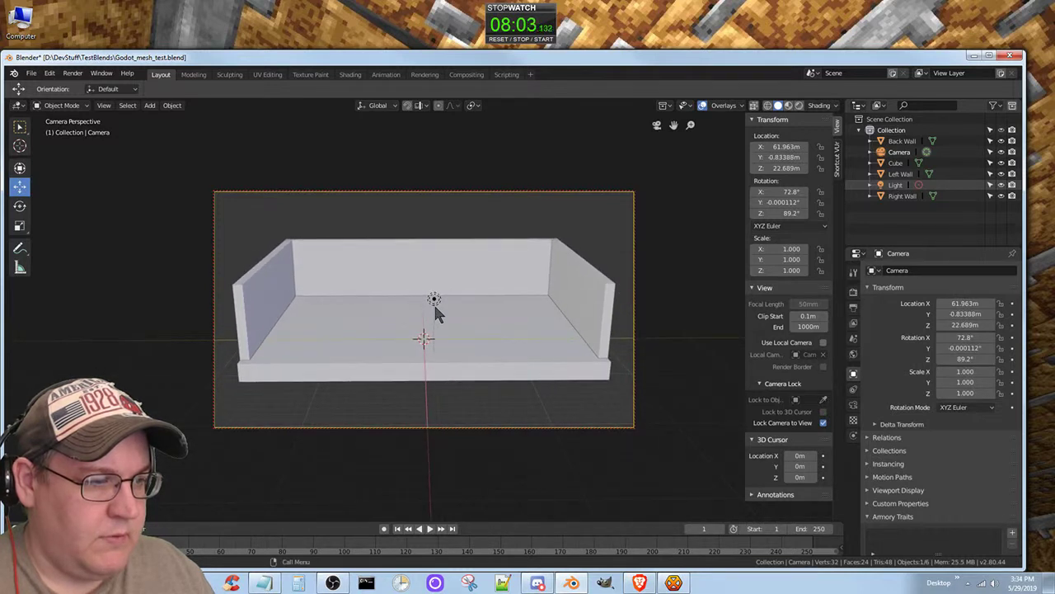
scroll(434, 303, up, 4)
scroll(434, 302, down, 4)
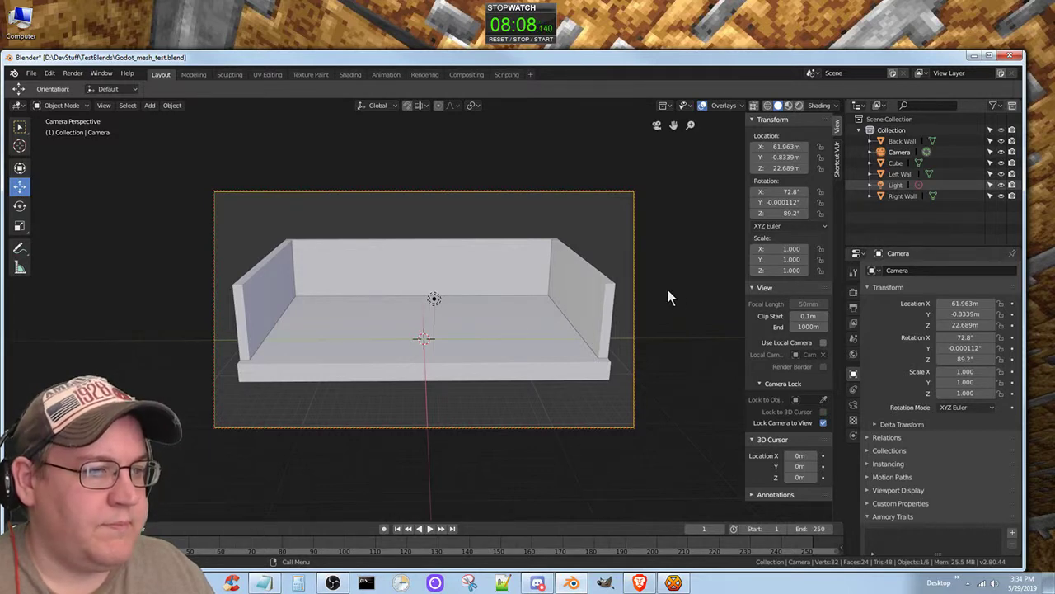
click(657, 125)
key(ctrl+s)
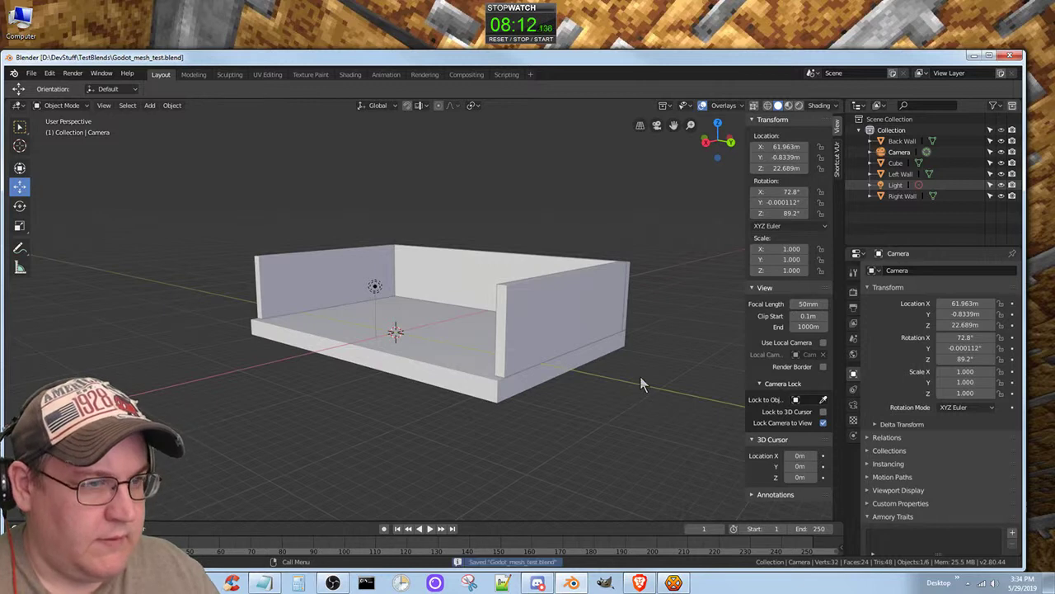
View and close the render result window, and check the level in the game player before closing it
middle_drag(418, 389, 447, 399)
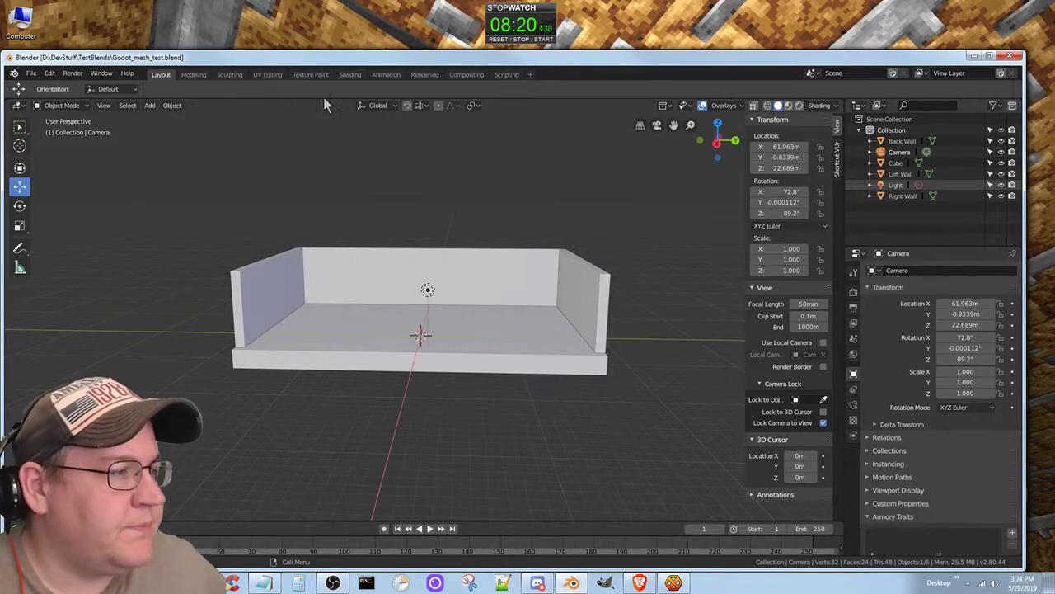
click(73, 74)
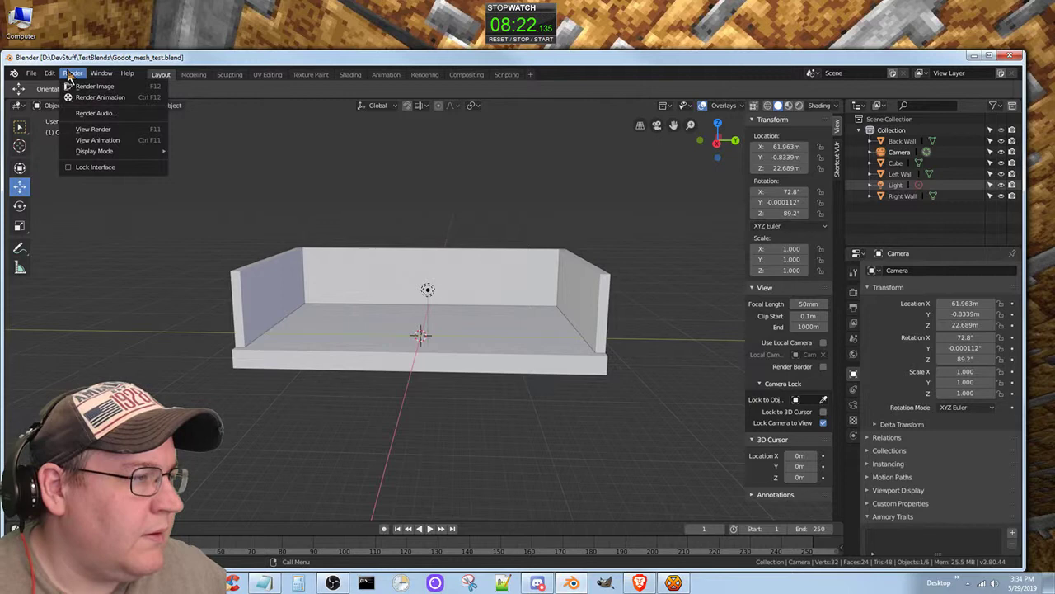
click(96, 131)
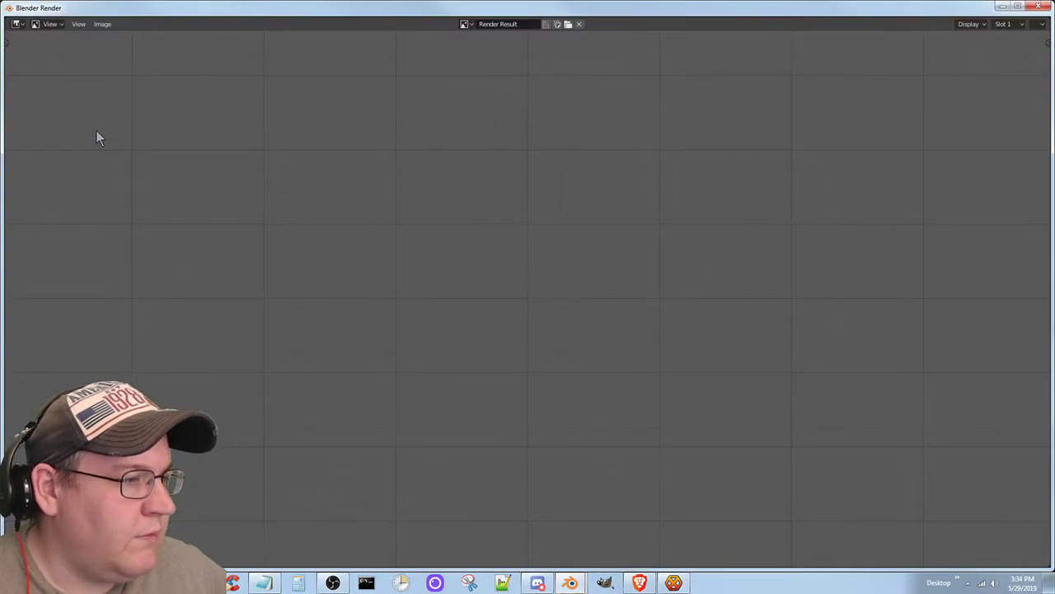
click(1039, 6)
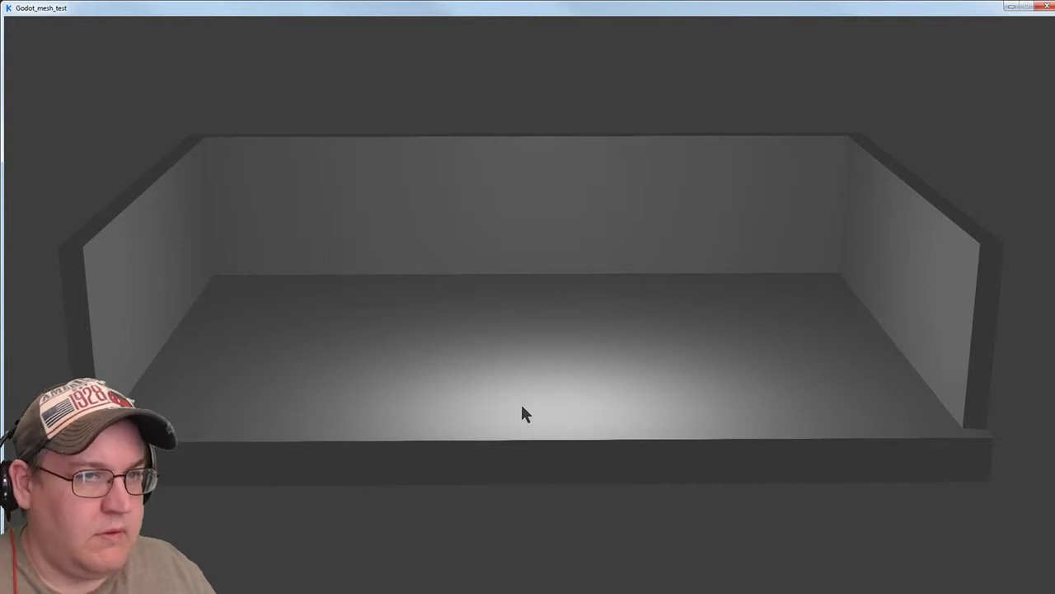
click(1043, 8)
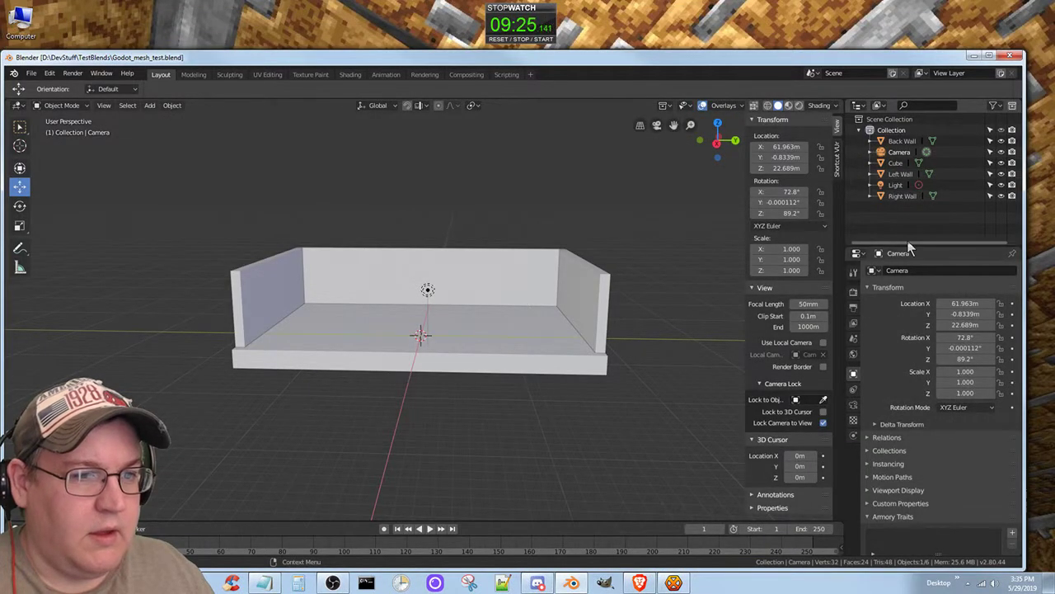
Set the output resolution to 1280 × 720 px and save the file
click(853, 292)
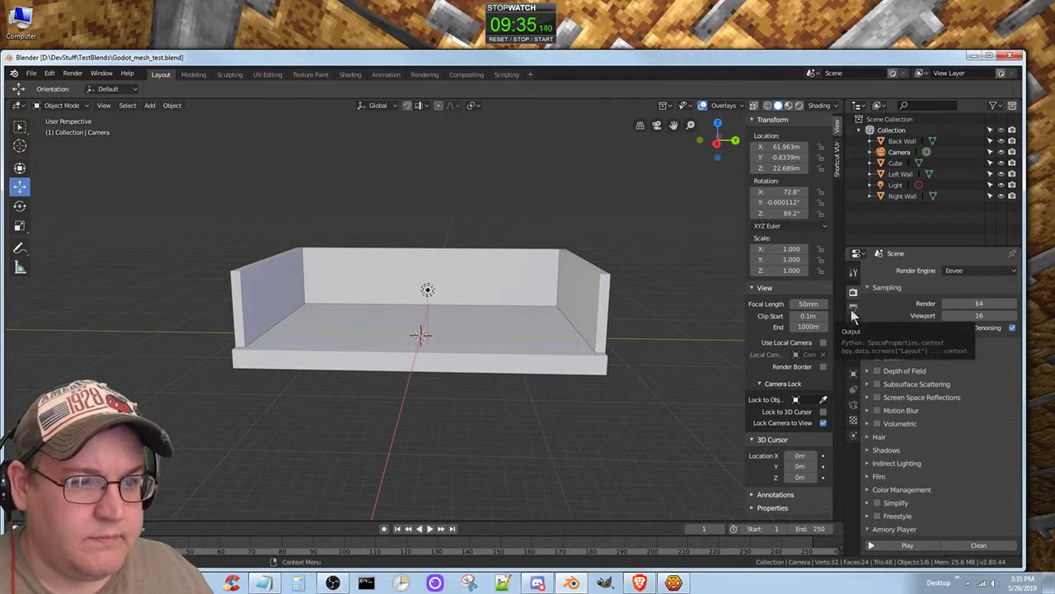
click(853, 310)
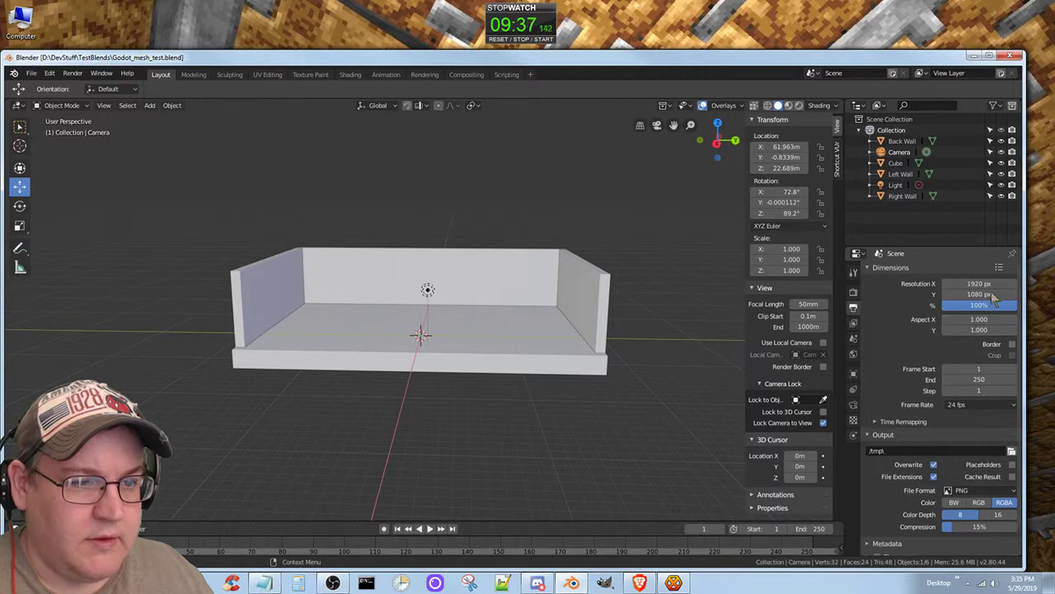
click(994, 284)
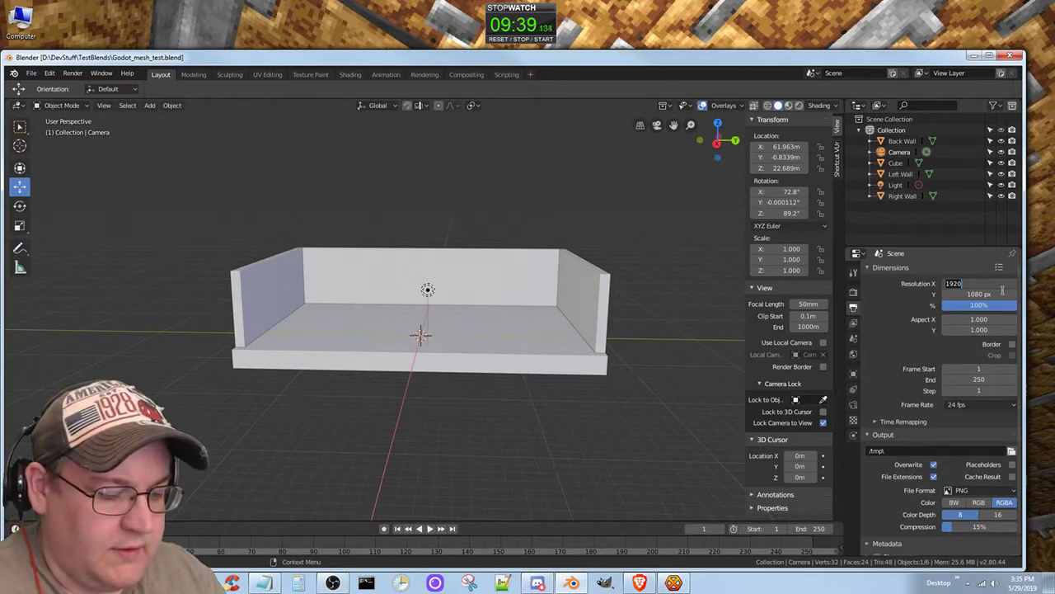
text(12)
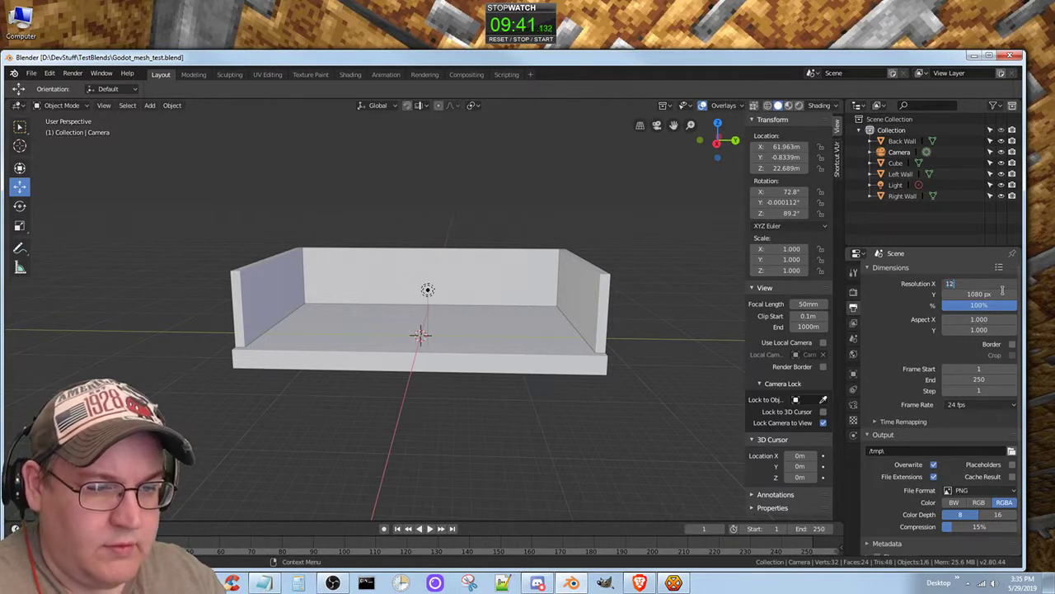
text(80)
key(Tab)
key(BackSpace)
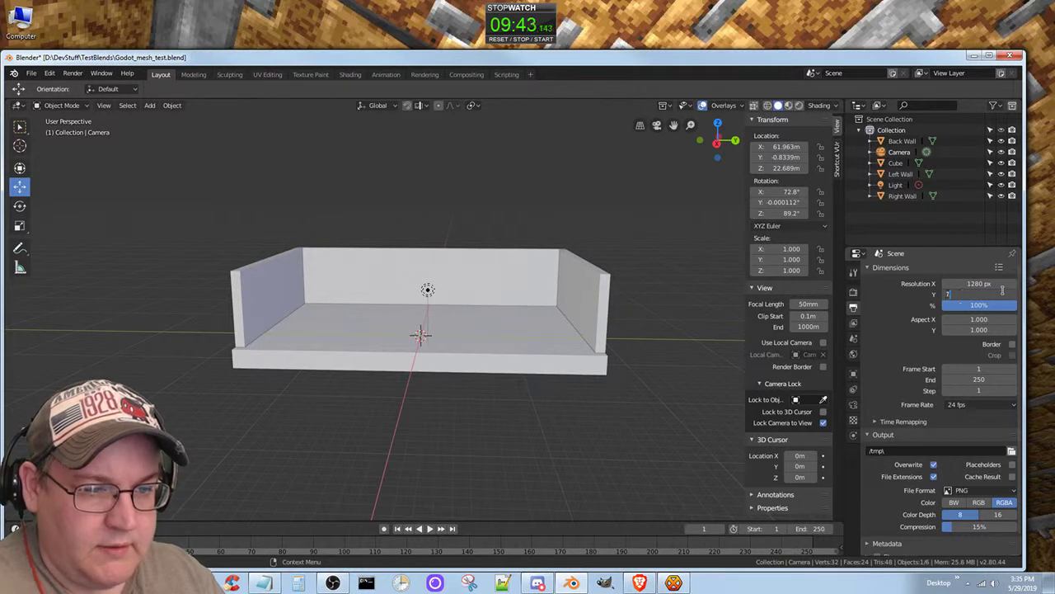
text(720)
key(Return)
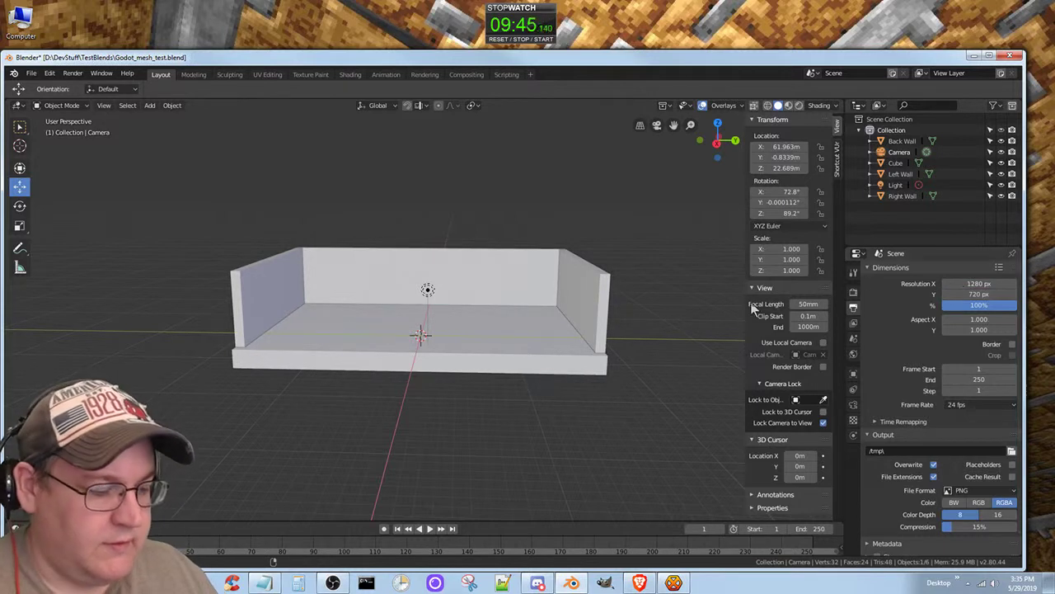
key(ctrl+s)
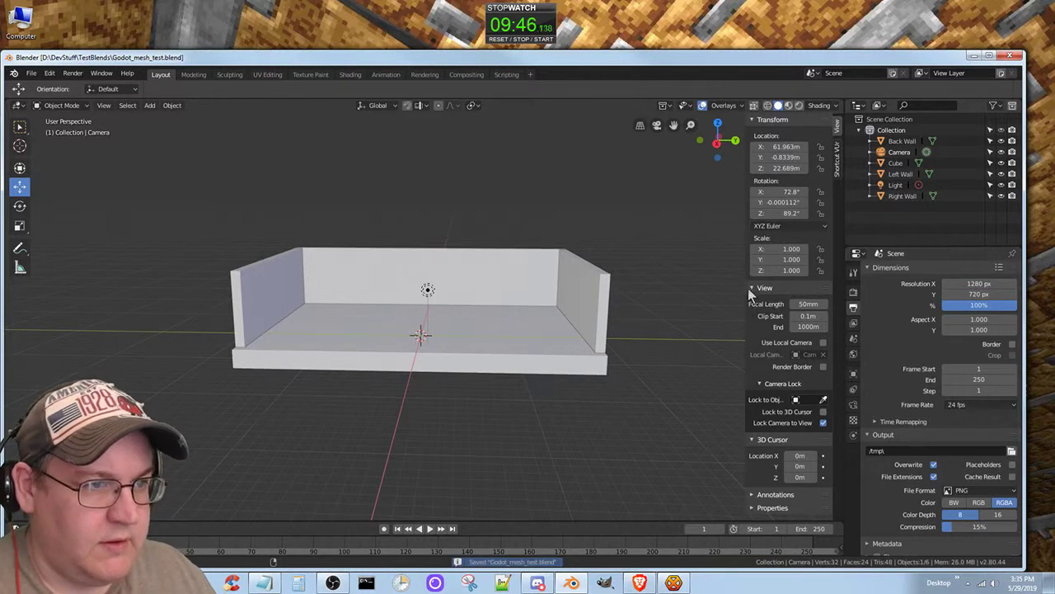
Switch the viewport to rendered shading and raise the light above the floor along Z to about 19.6 m
click(788, 106)
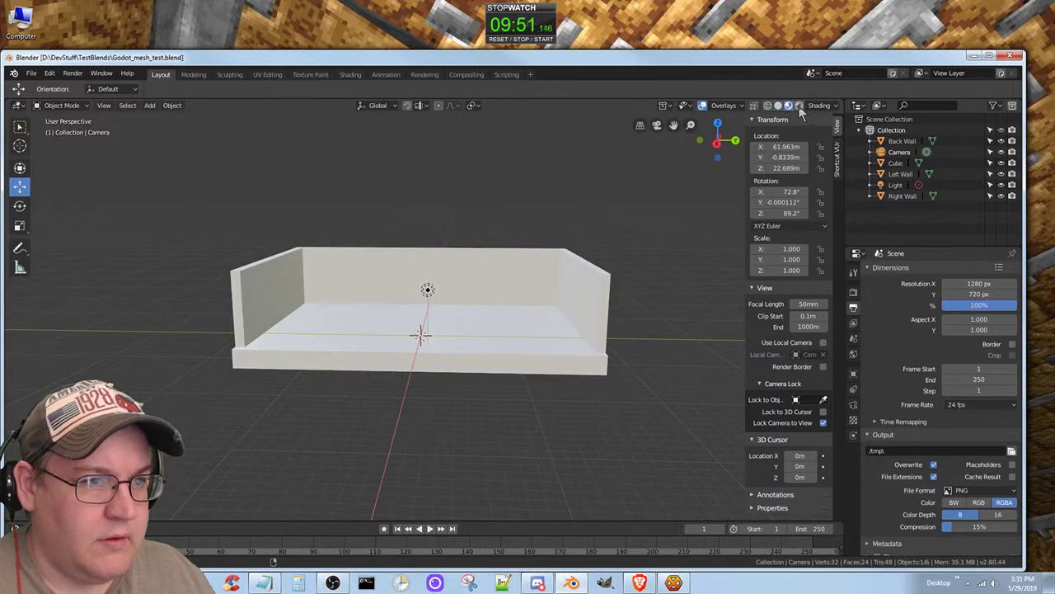
click(799, 108)
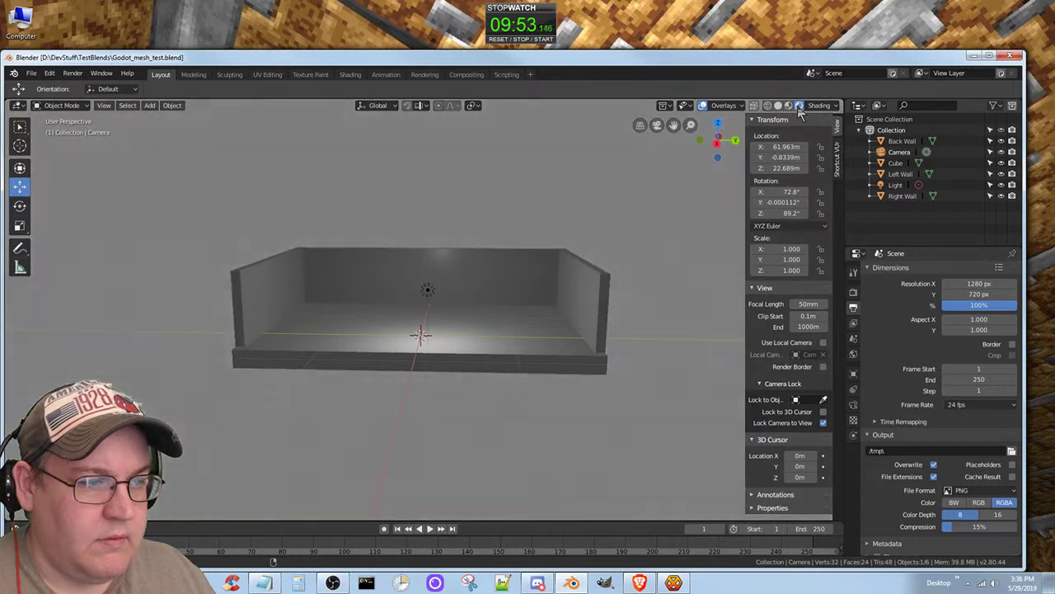
click(427, 297)
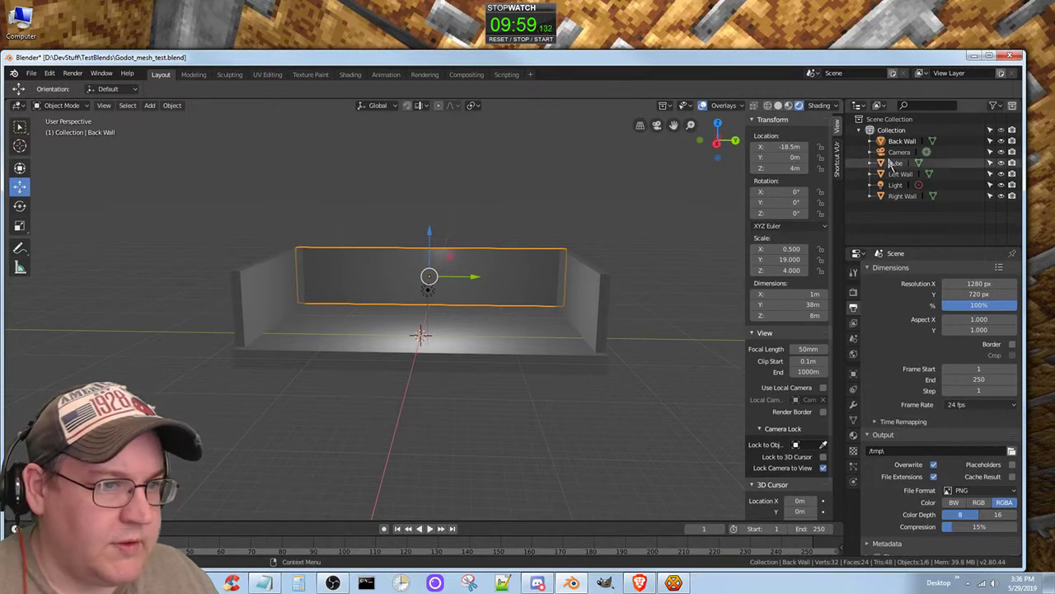
click(900, 189)
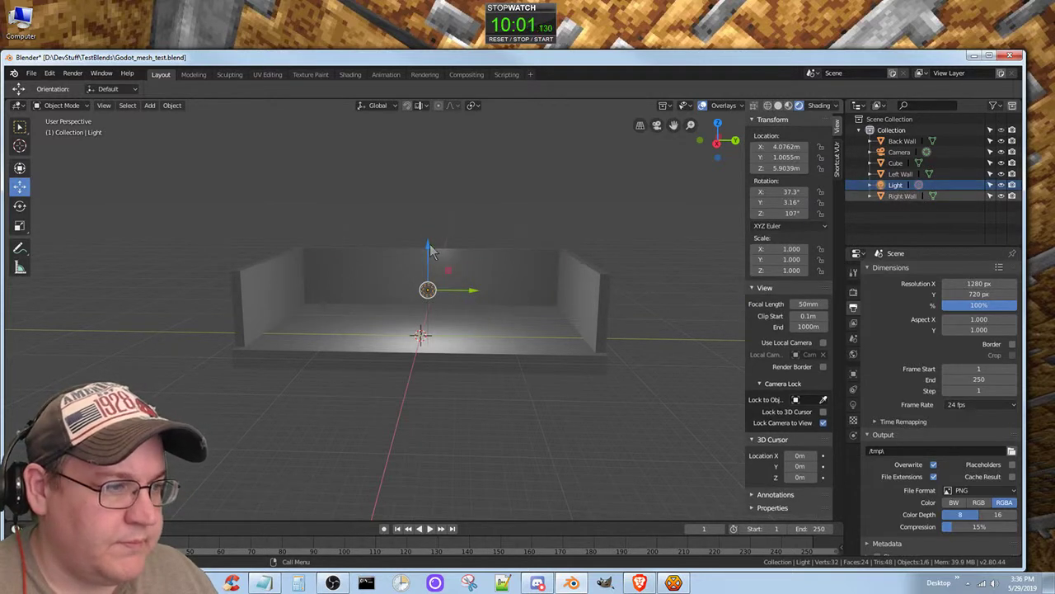
drag(428, 245, 454, 513)
click(455, 116)
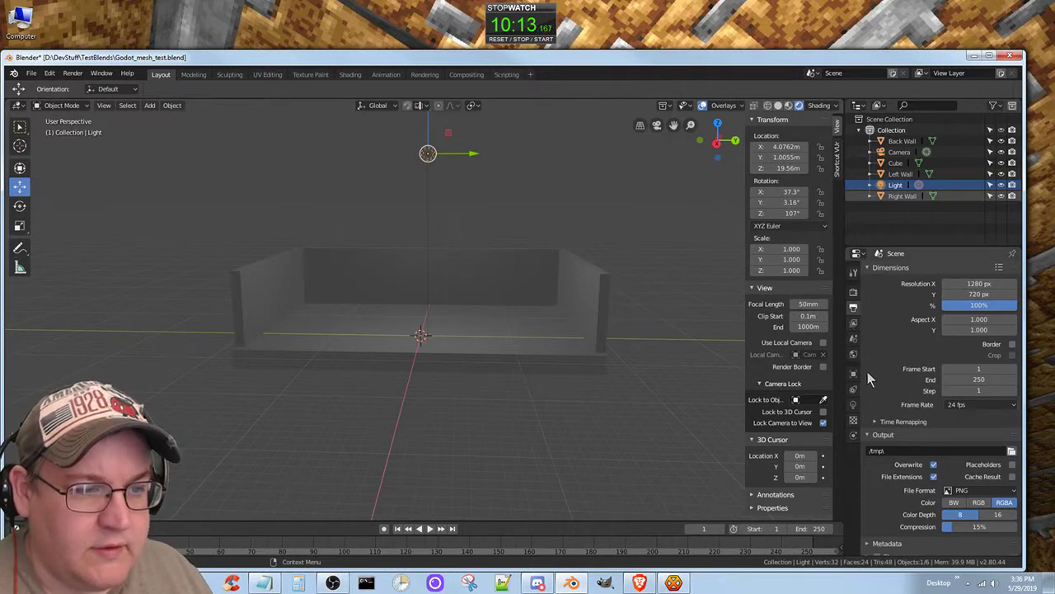
Try the light as a Sun type with its energy lowered to about 2.08
click(853, 405)
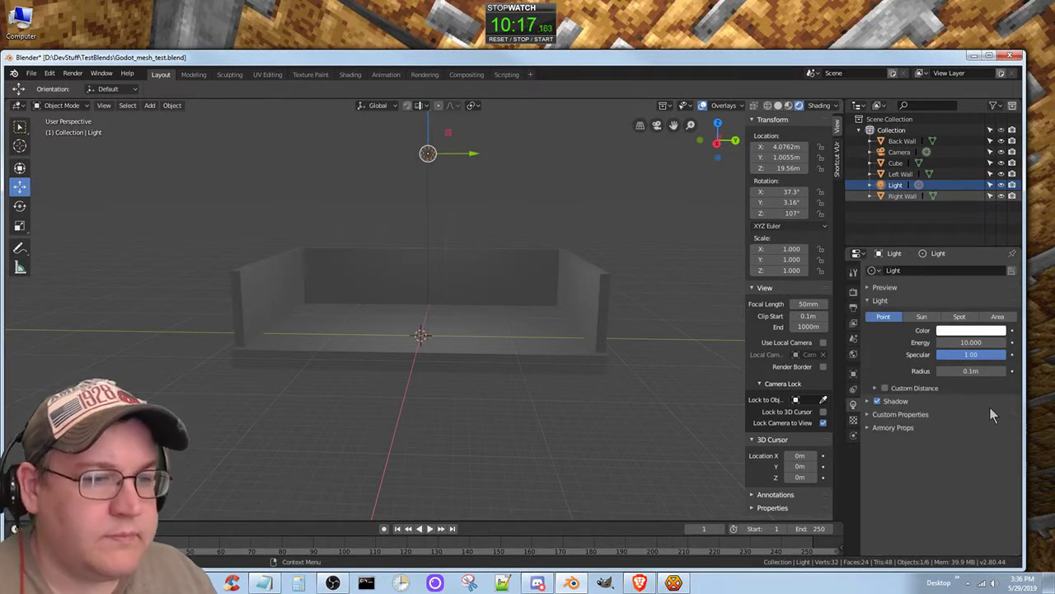
click(922, 317)
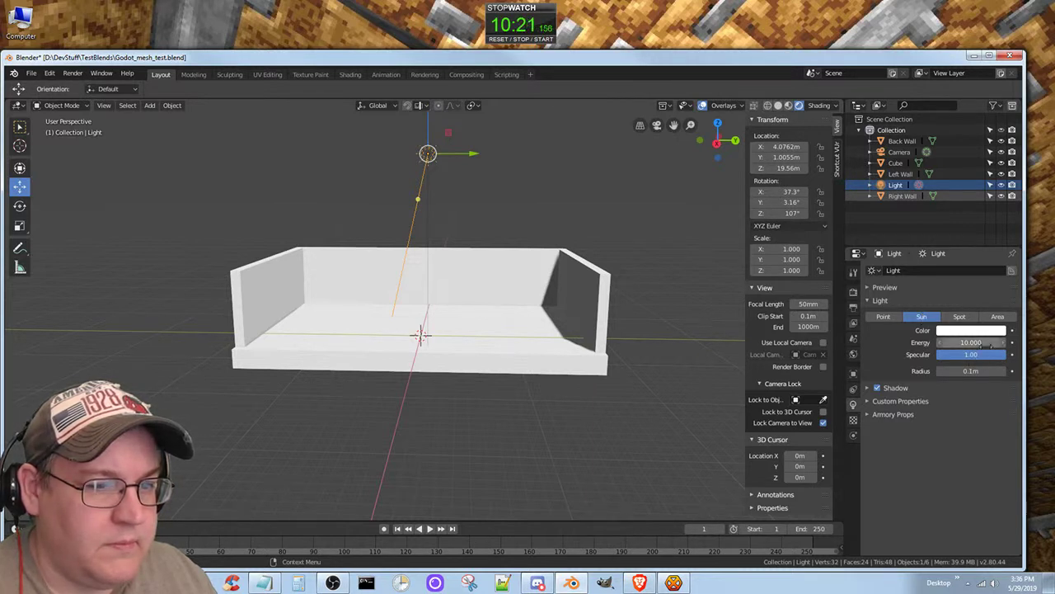
drag(991, 342, 895, 342)
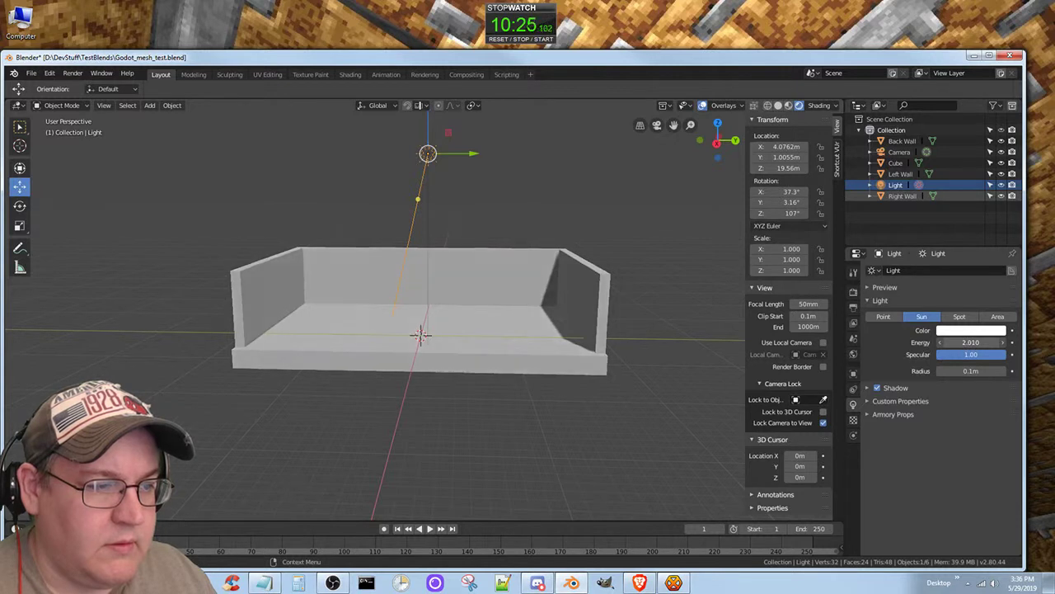
drag(971, 342, 966, 342)
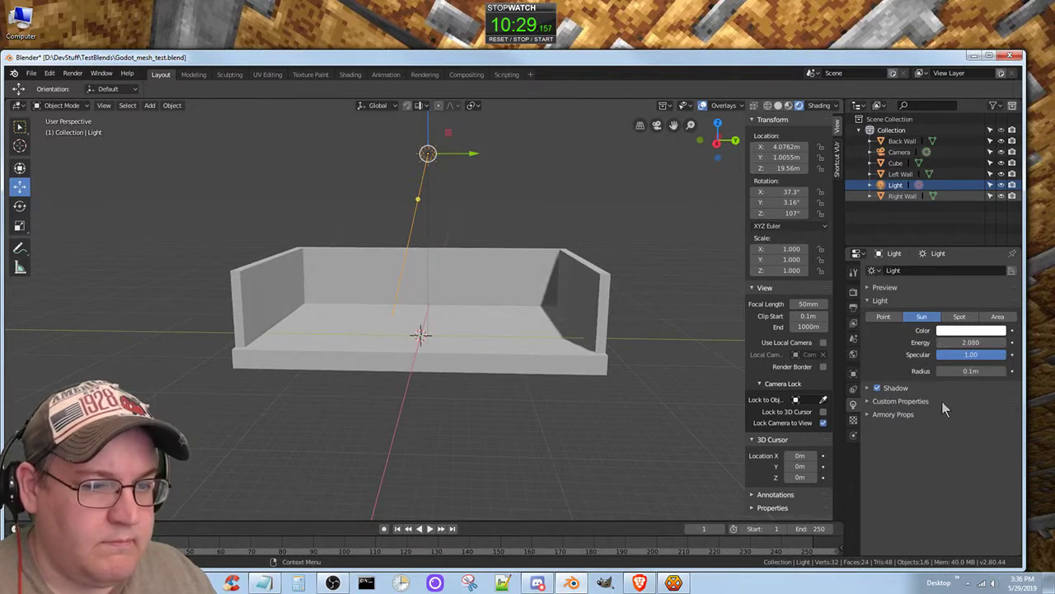
Change the light back to a Point type and raise its energy in stages through 20 and 40 to 60
click(884, 317)
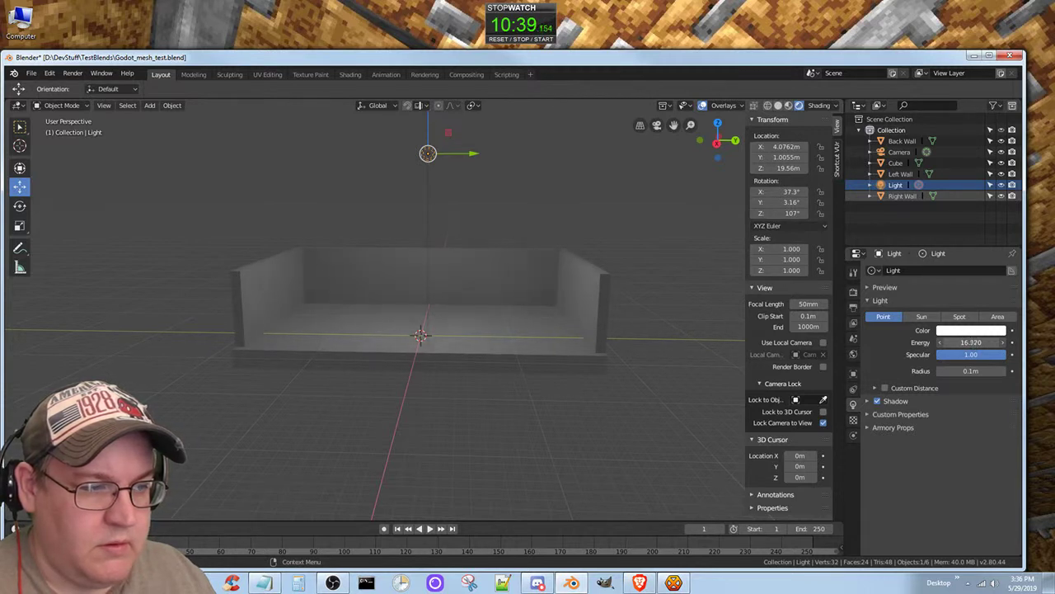
drag(971, 342, 988, 342)
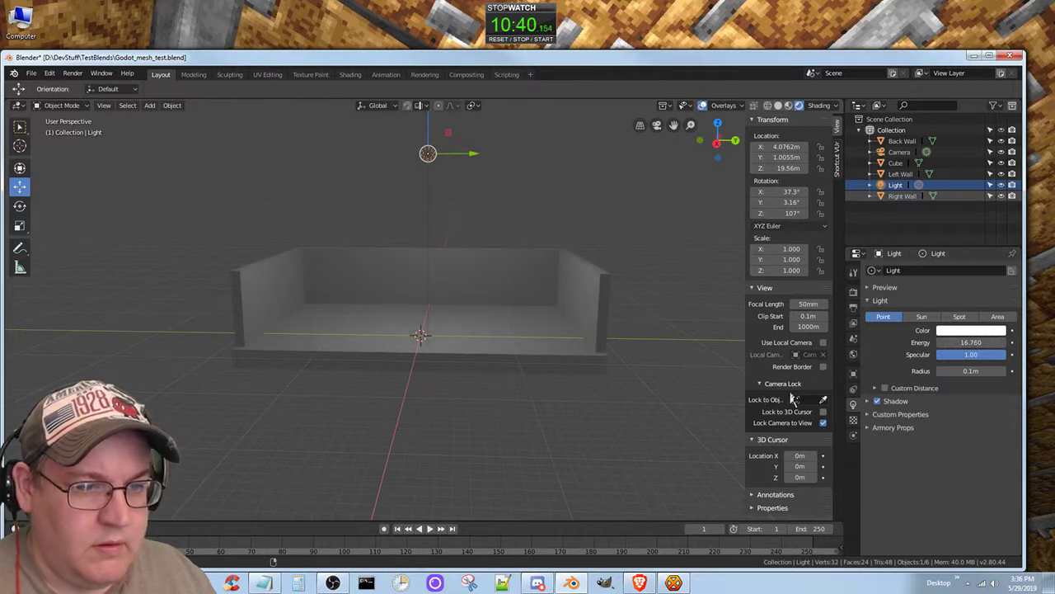
click(974, 342)
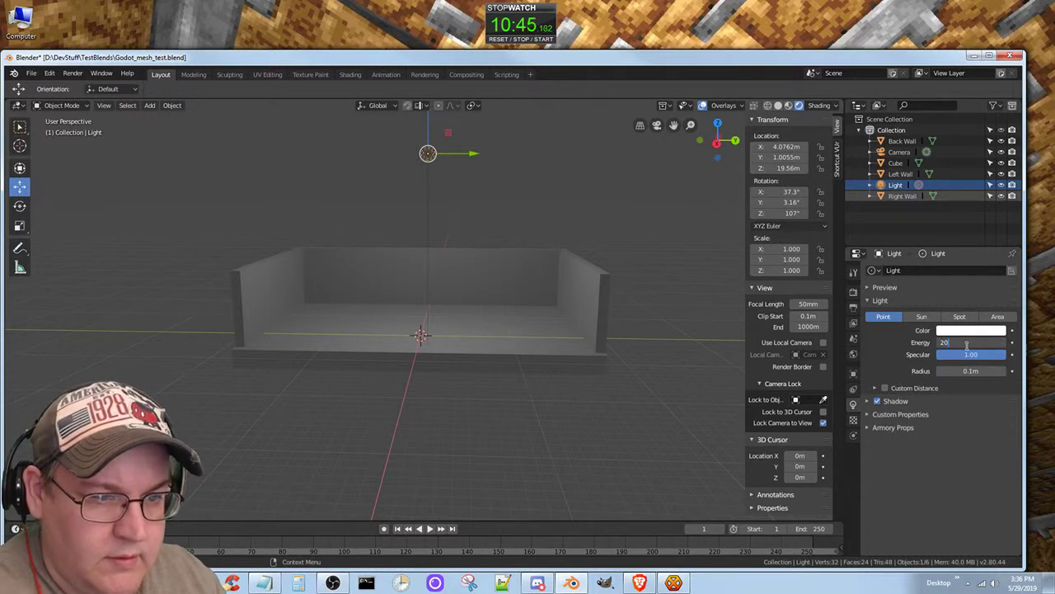
key(Return)
click(971, 342)
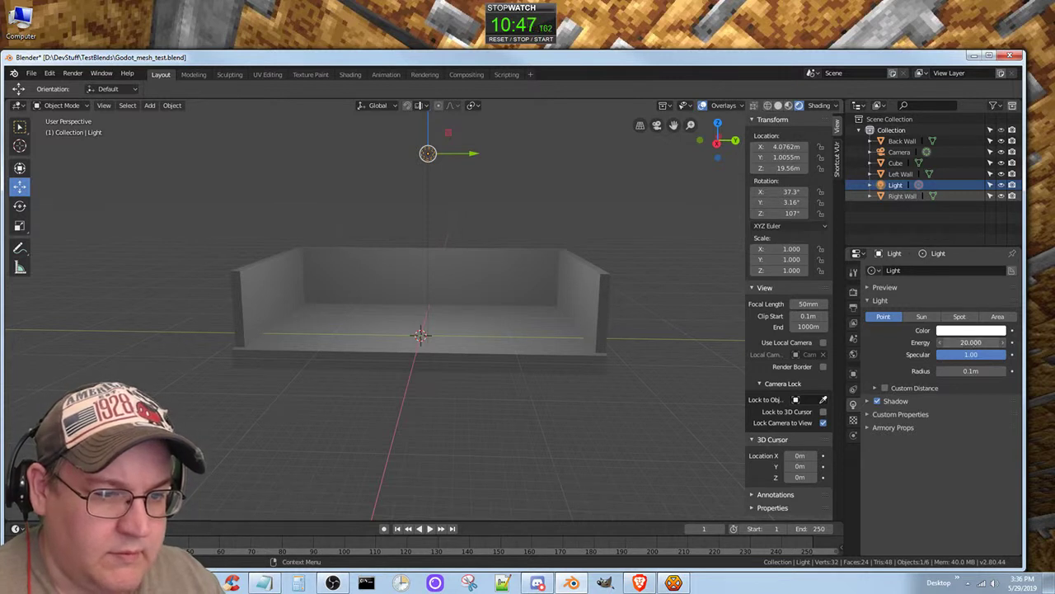
key(Return)
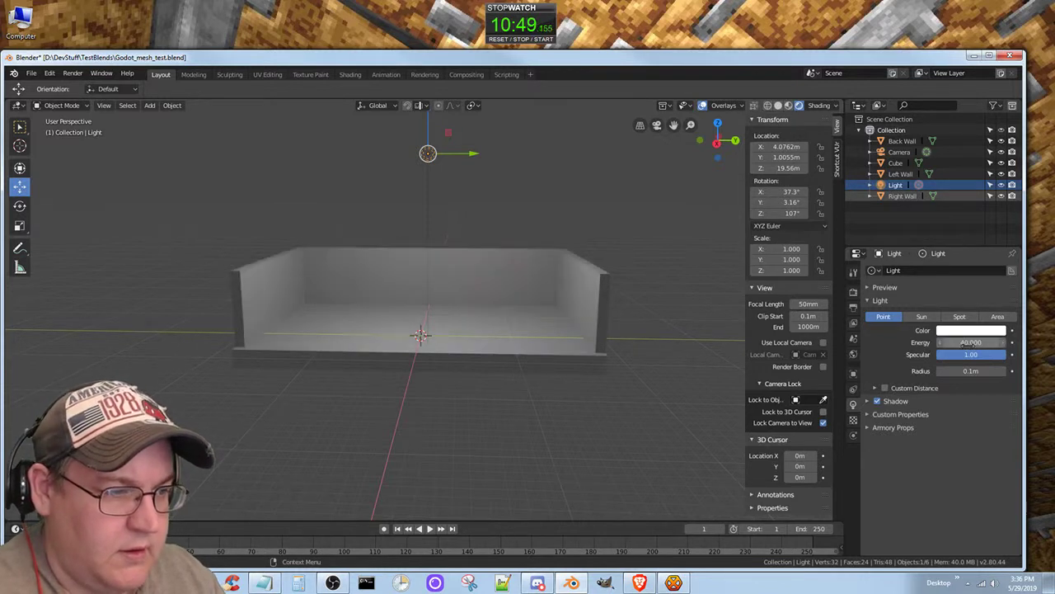
click(965, 343)
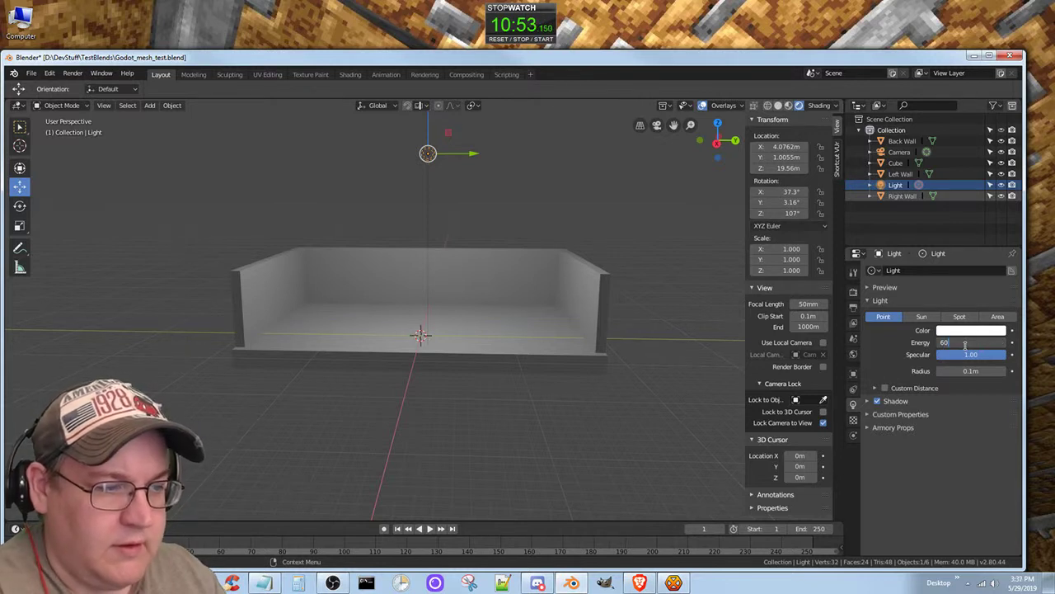
key(Return)
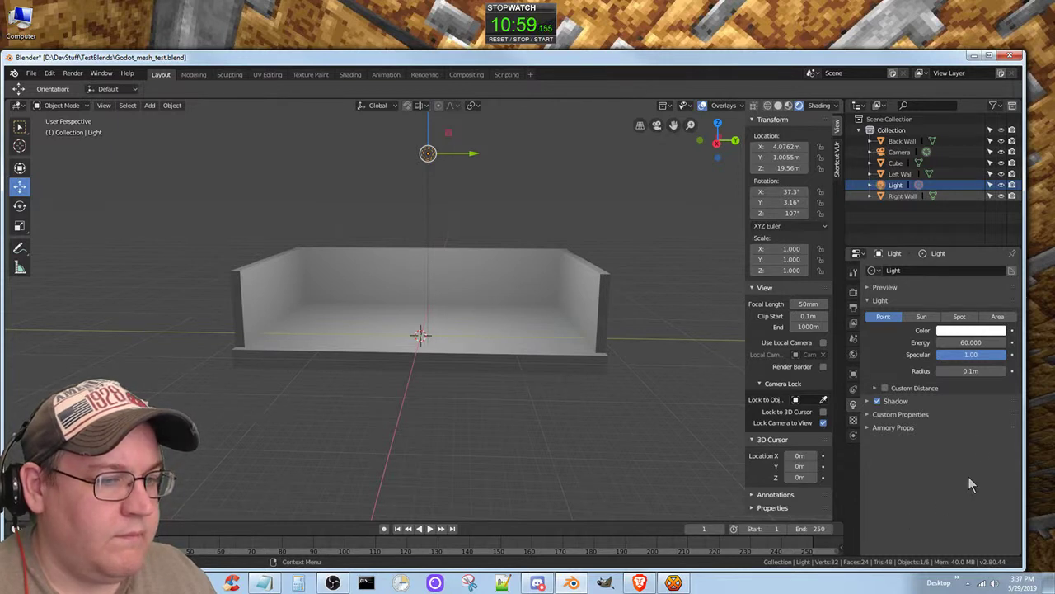
Raise the point light's energy to 100 and save the file
click(964, 342)
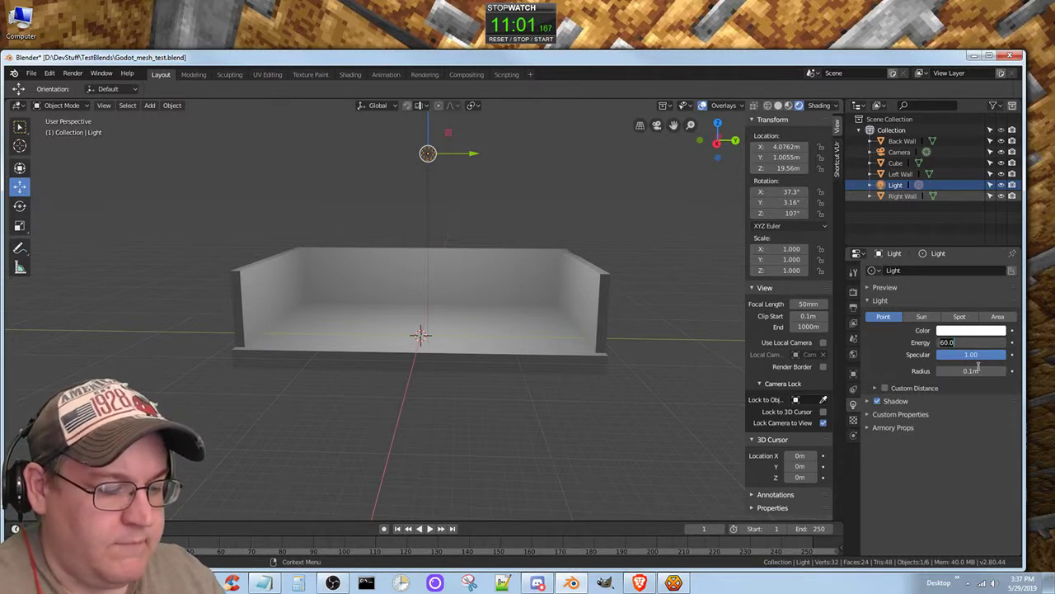
text(80)
key(Return)
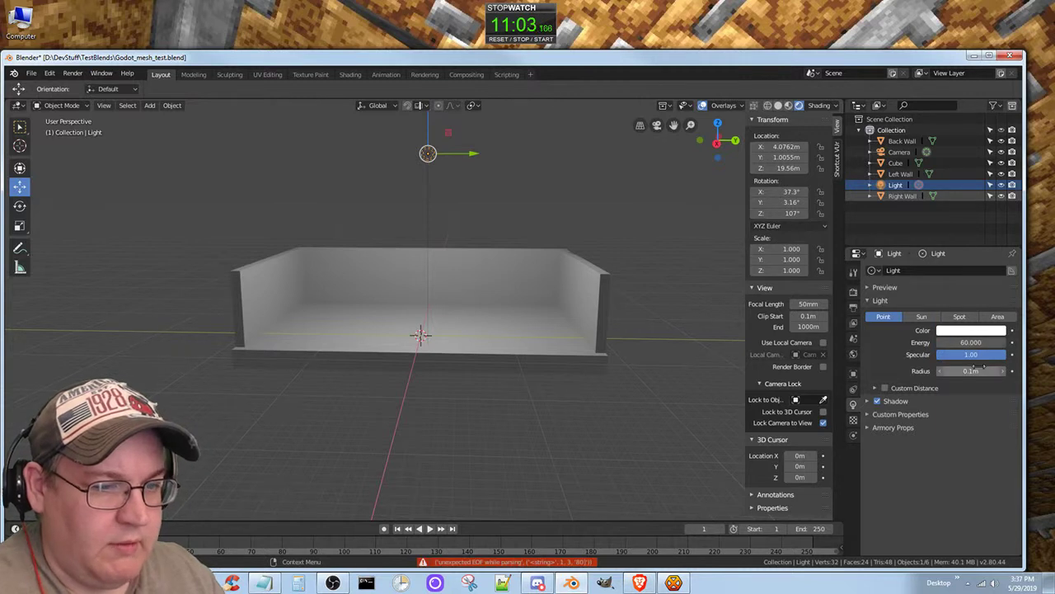
click(973, 342)
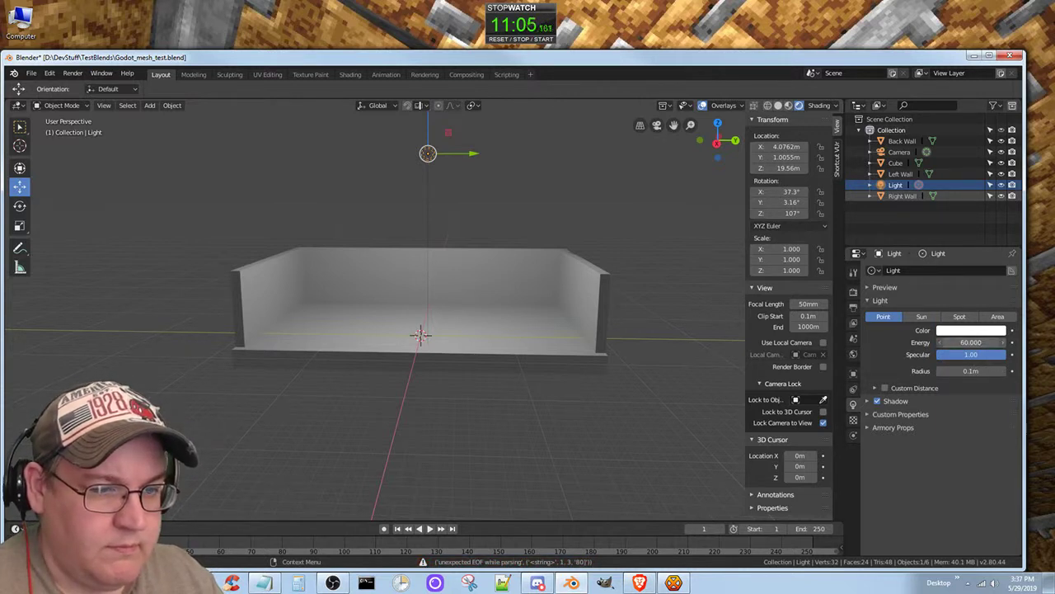
text(100)
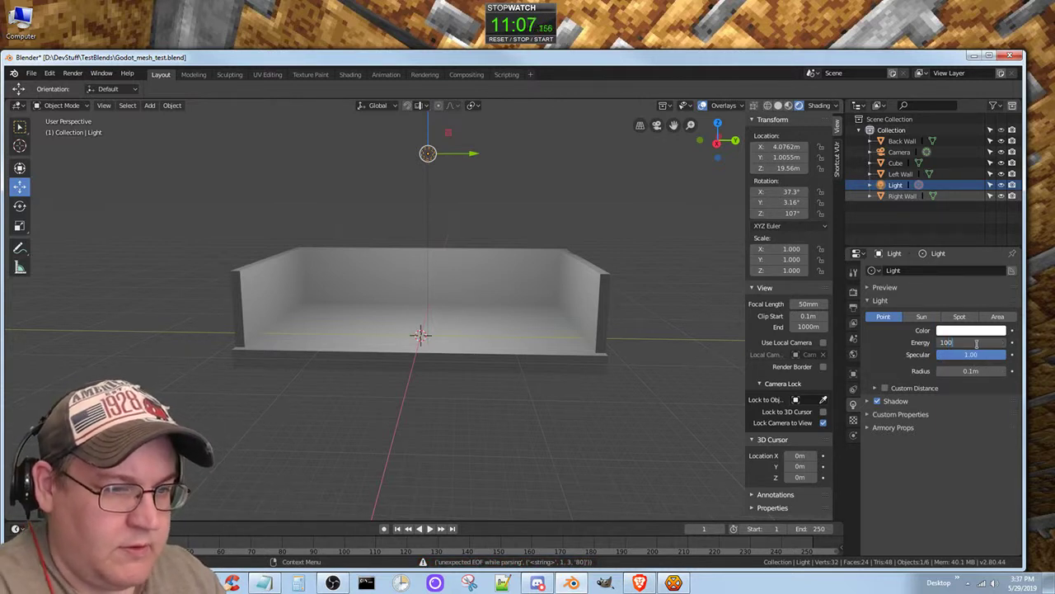
key(Return)
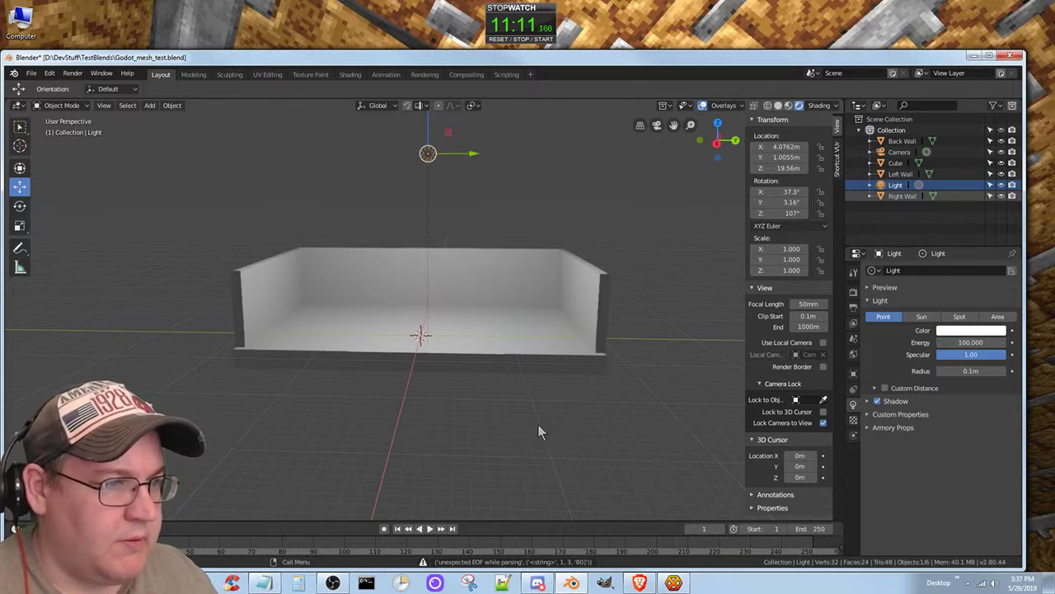
key(ctrl+s)
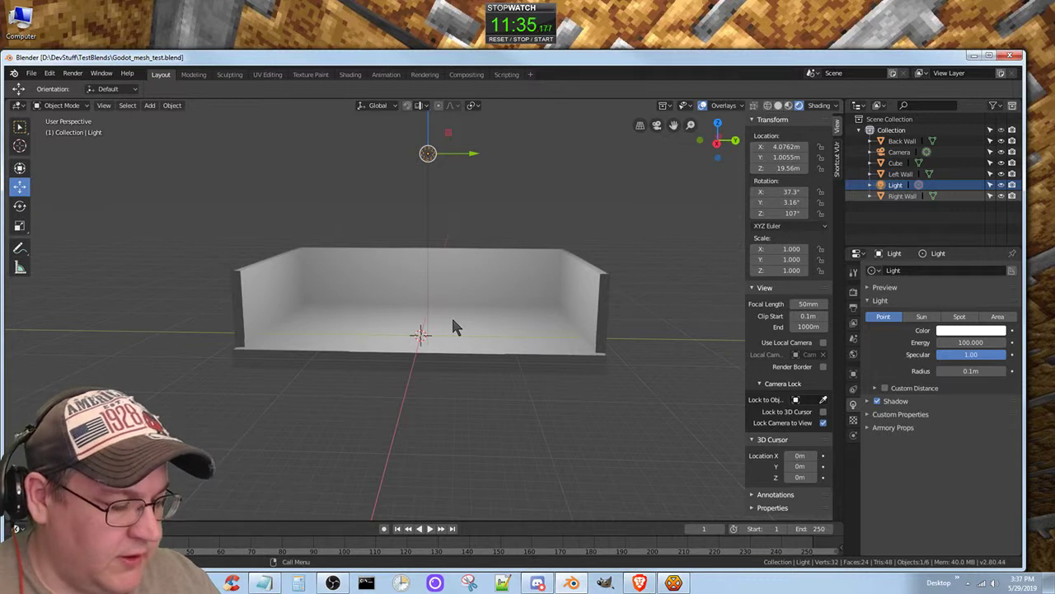
Add a cube mesh to the floor and move it along Y to about -13.96 m, near the left wall
key(shift+a)
mouse_move(452, 320)
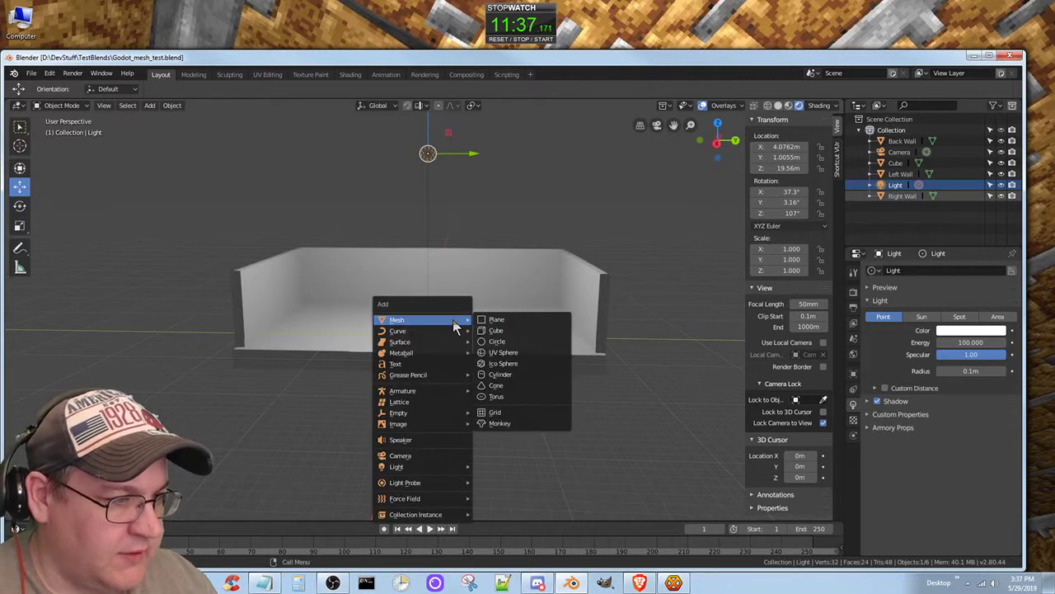
click(511, 331)
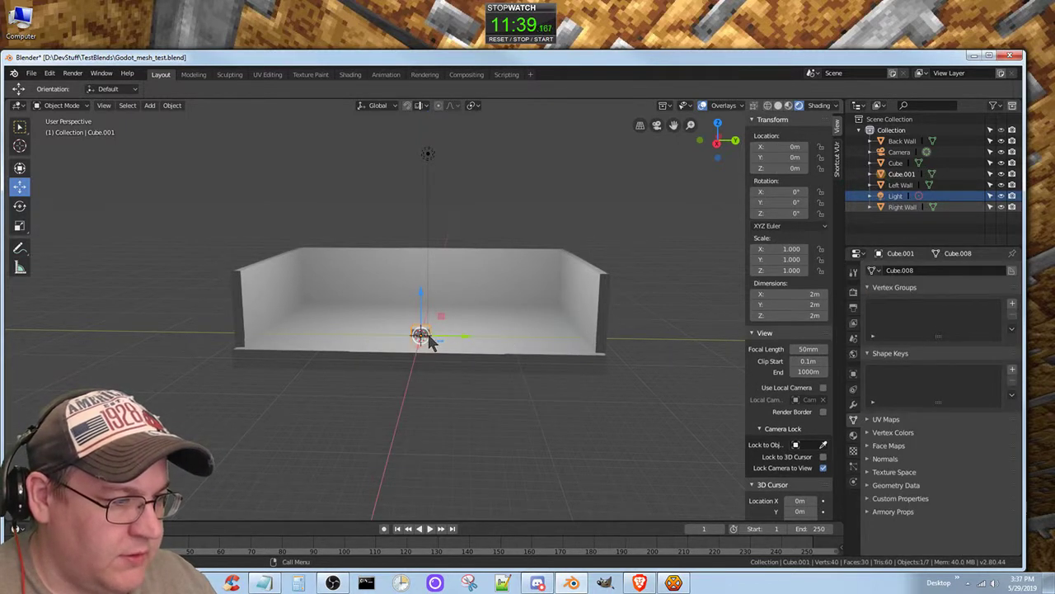
scroll(446, 403, up, 8)
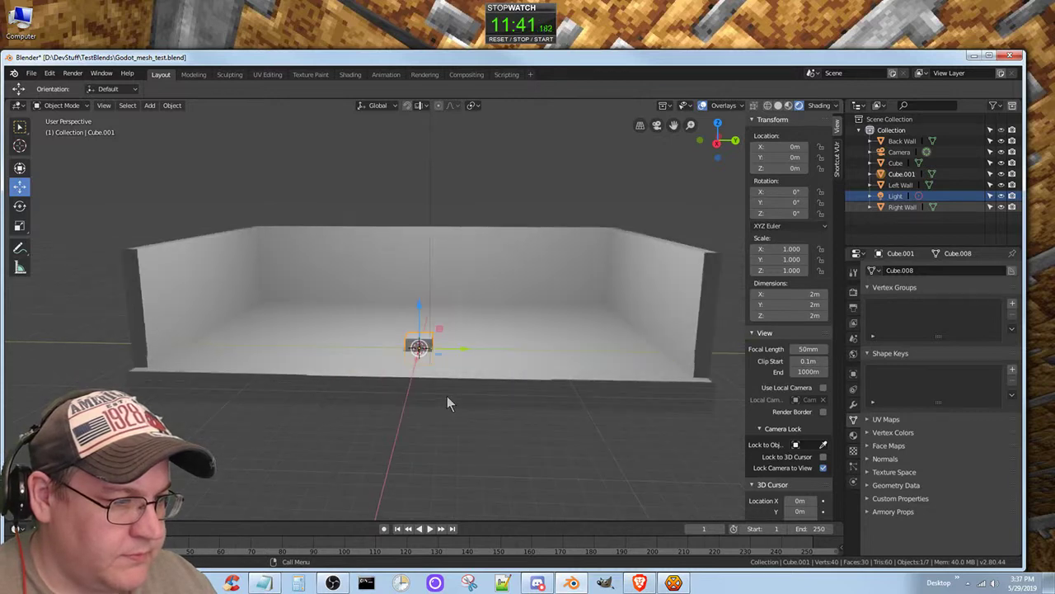
scroll(446, 396, down, 3)
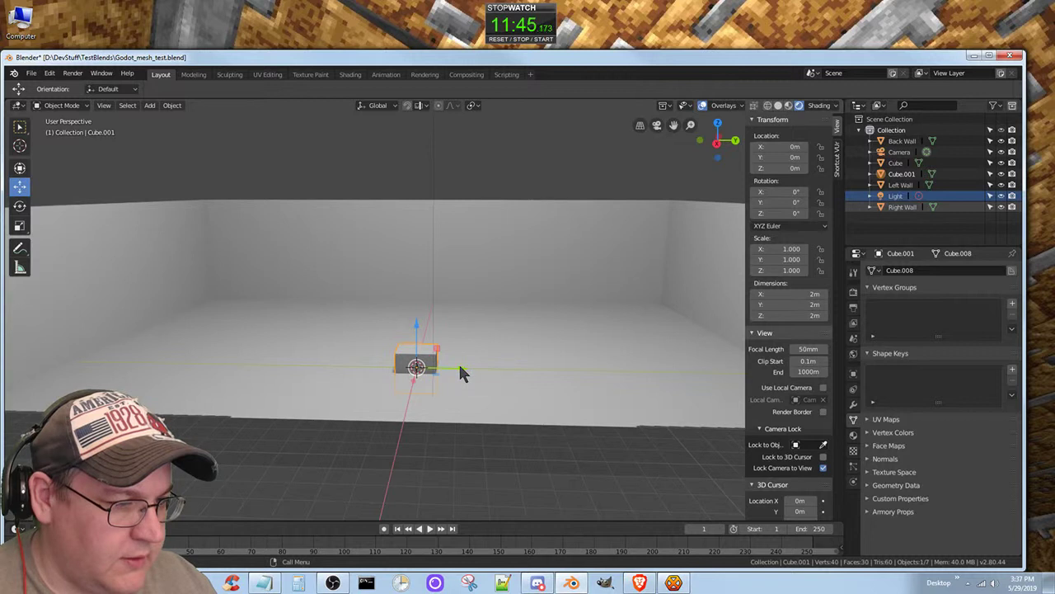
key(g)
key(y)
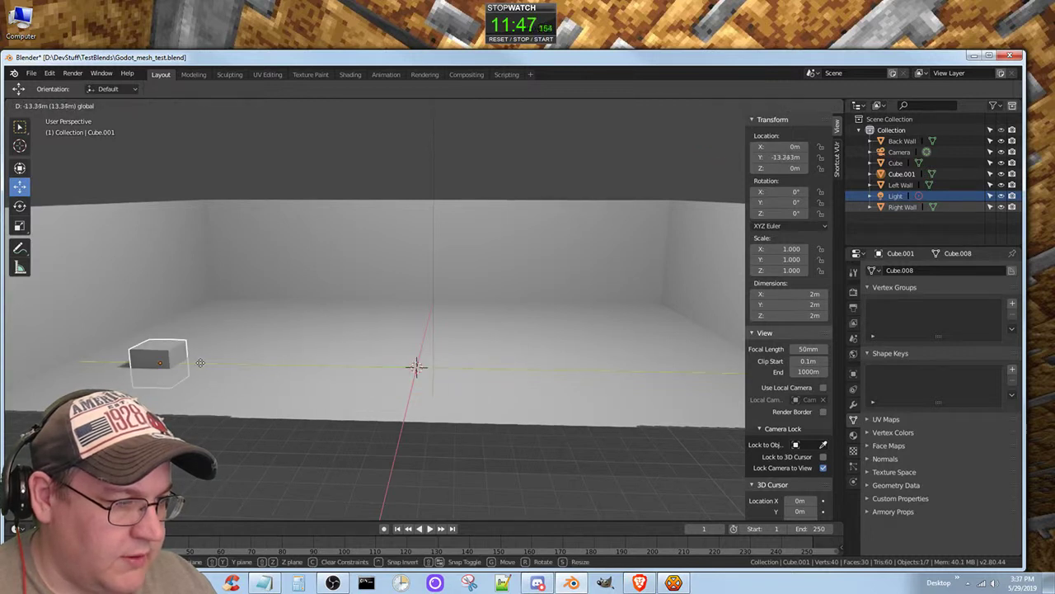
click(210, 352)
Lengthen the new cube along X, trying 4 m and settling on a dimension of 8 m
middle_drag(217, 346, 235, 406)
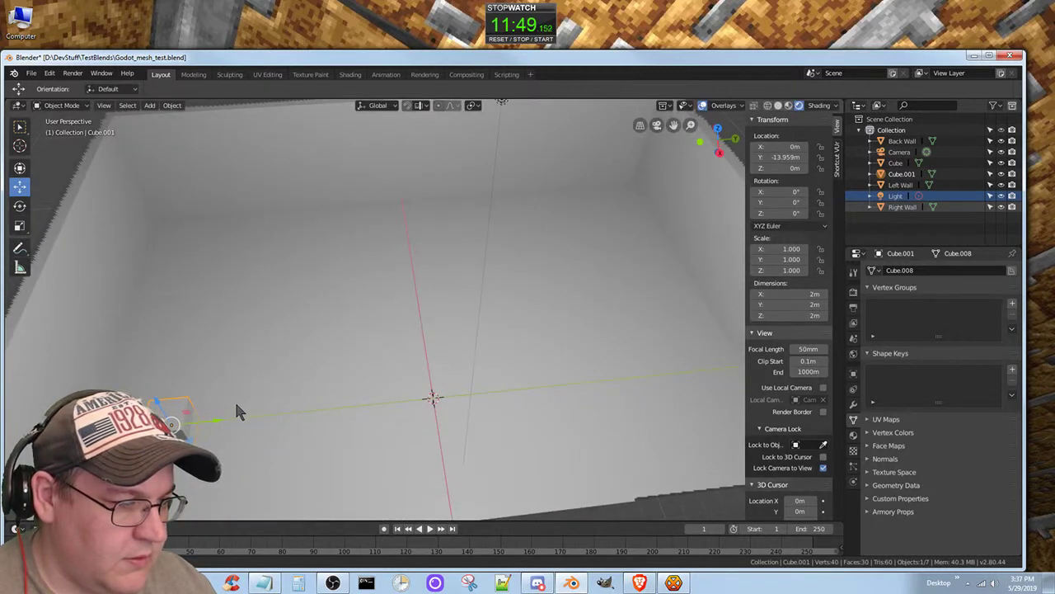
click(812, 304)
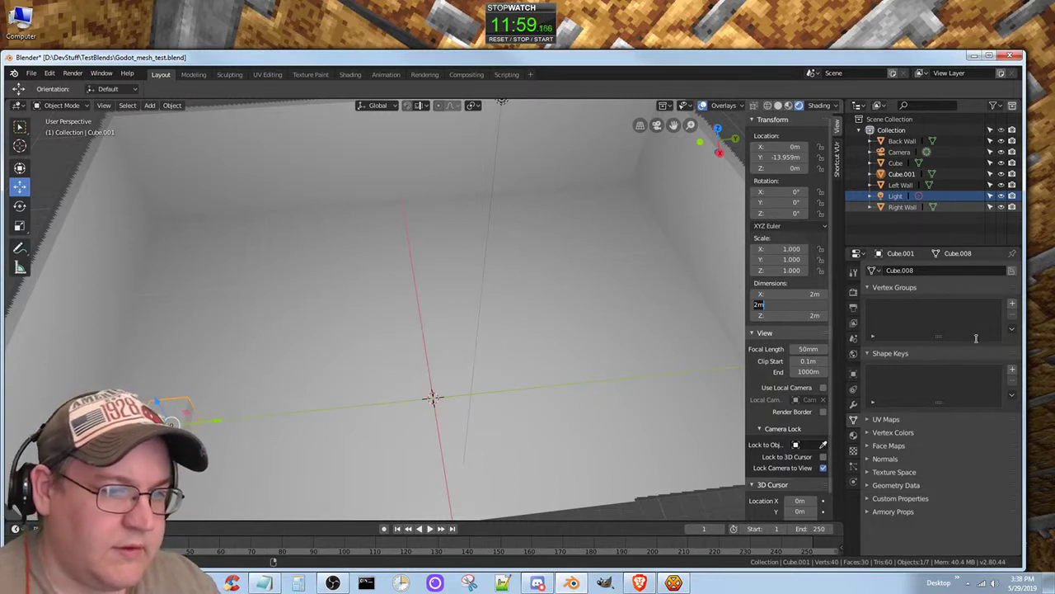
key(Return)
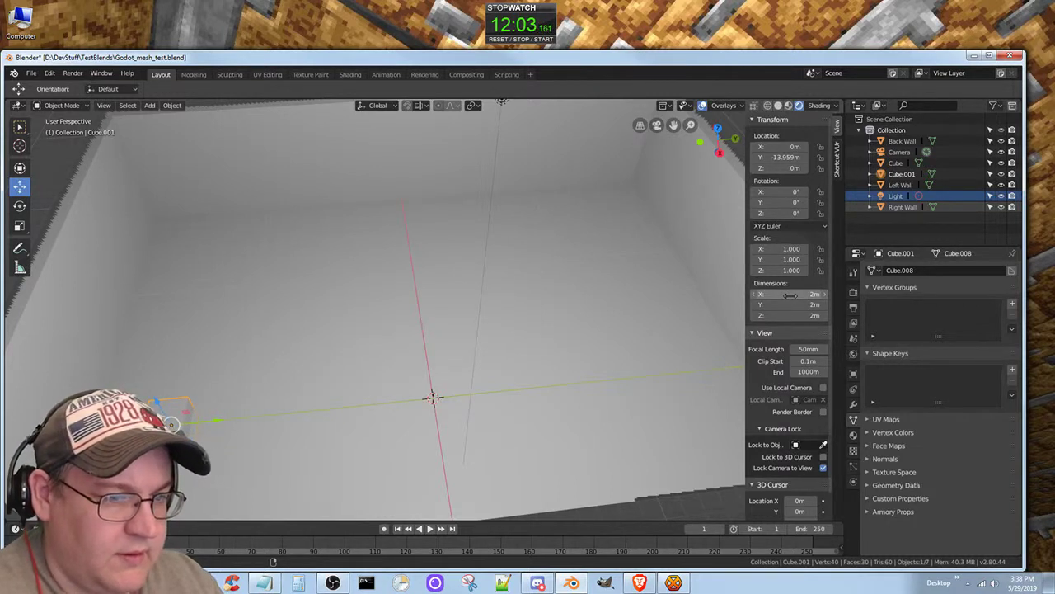
click(790, 294)
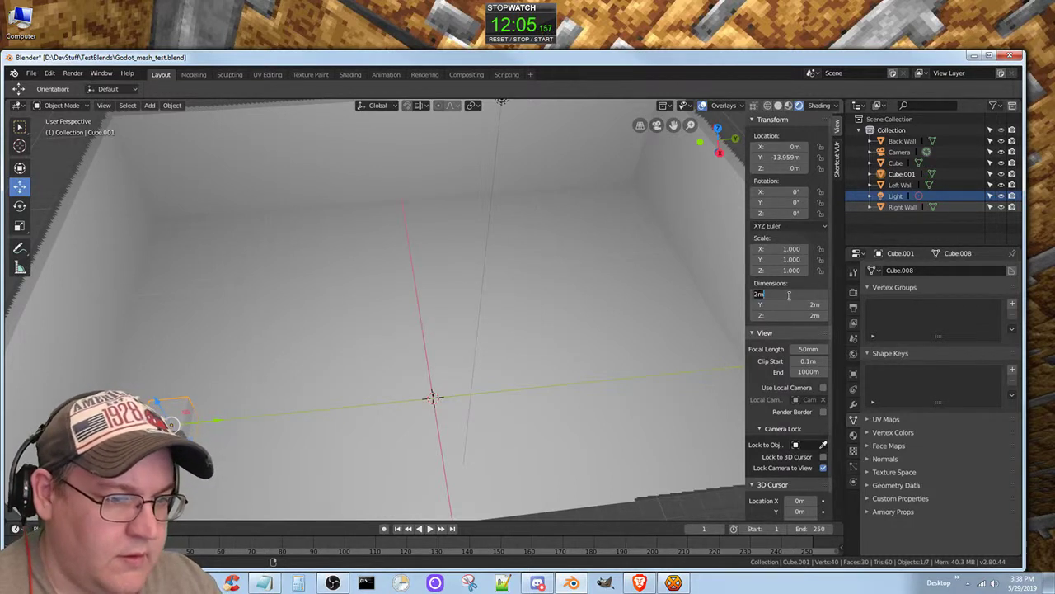
text(4)
key(Return)
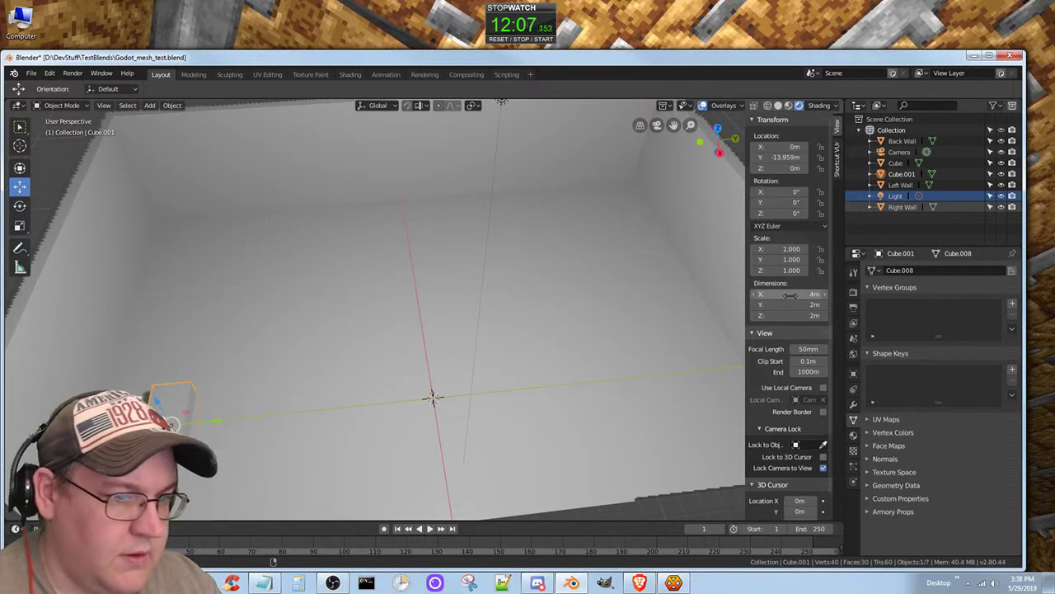
click(790, 295)
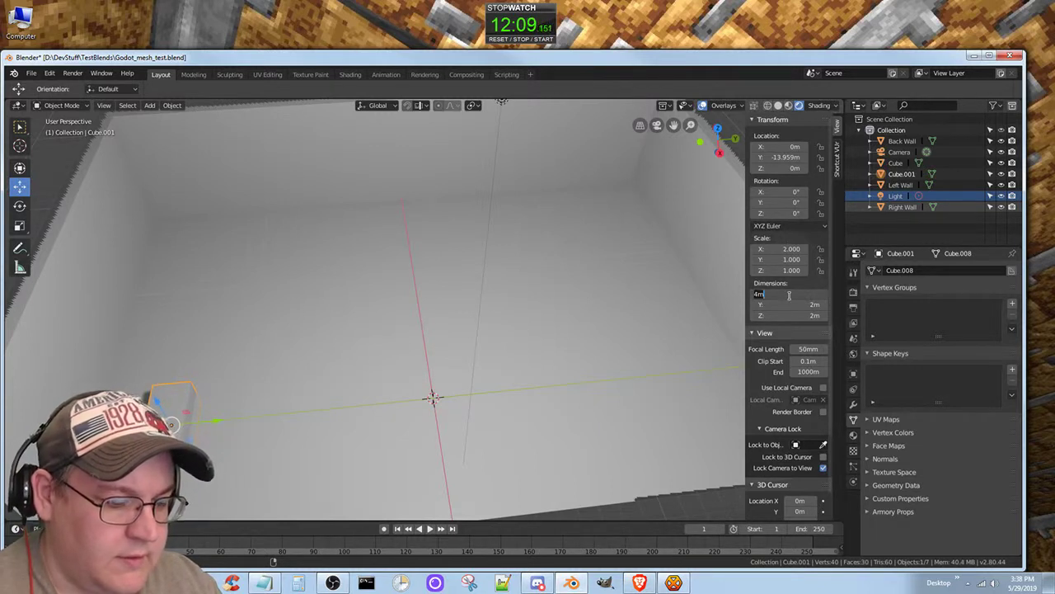
text(8)
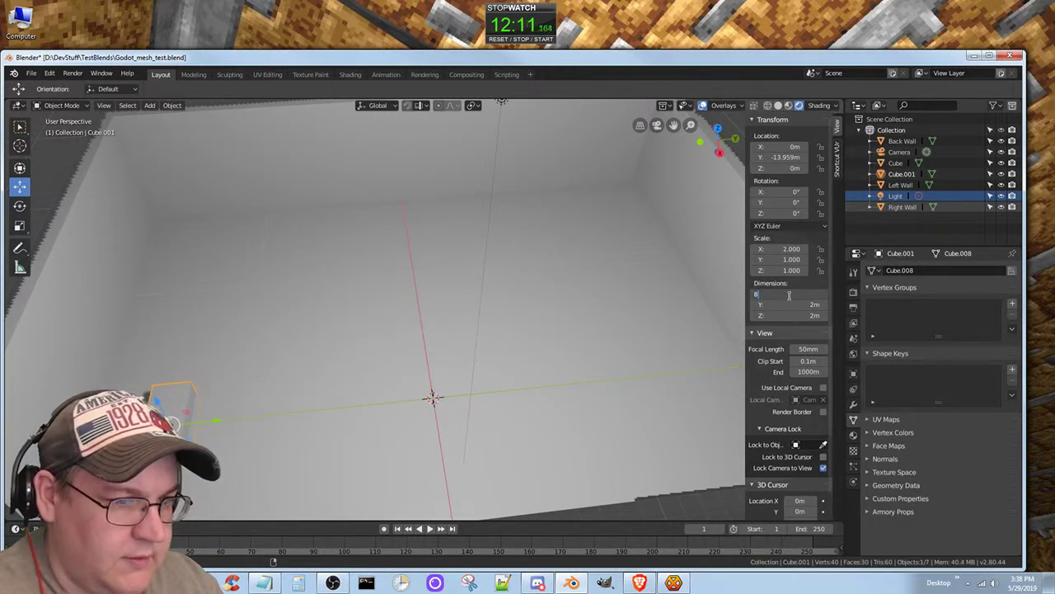
key(Return)
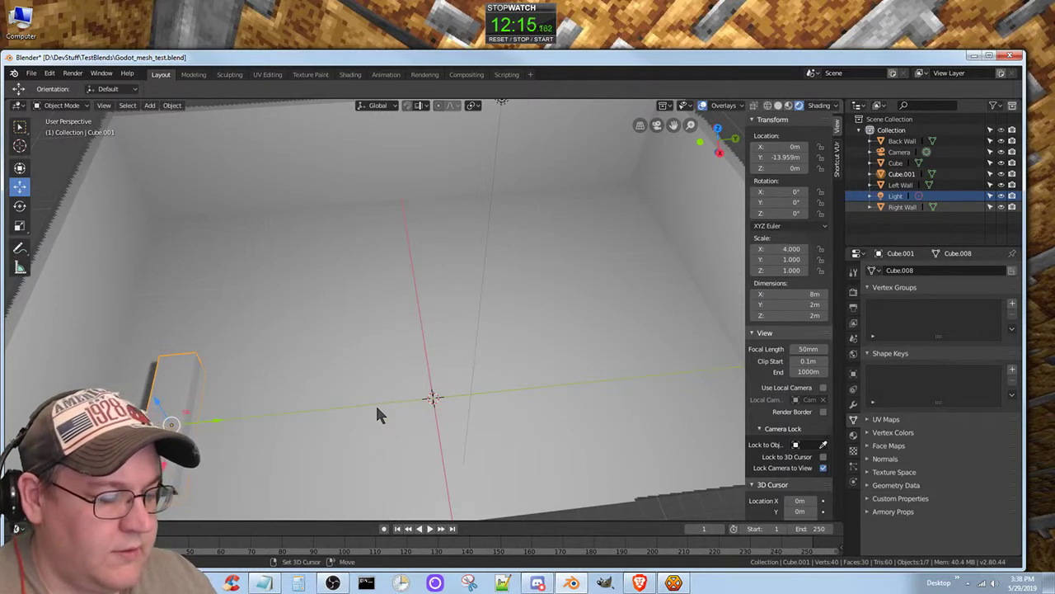
Duplicate the 8 m block and move the copy along Y to about 13.88 m, near the right wall
key(shift+d)
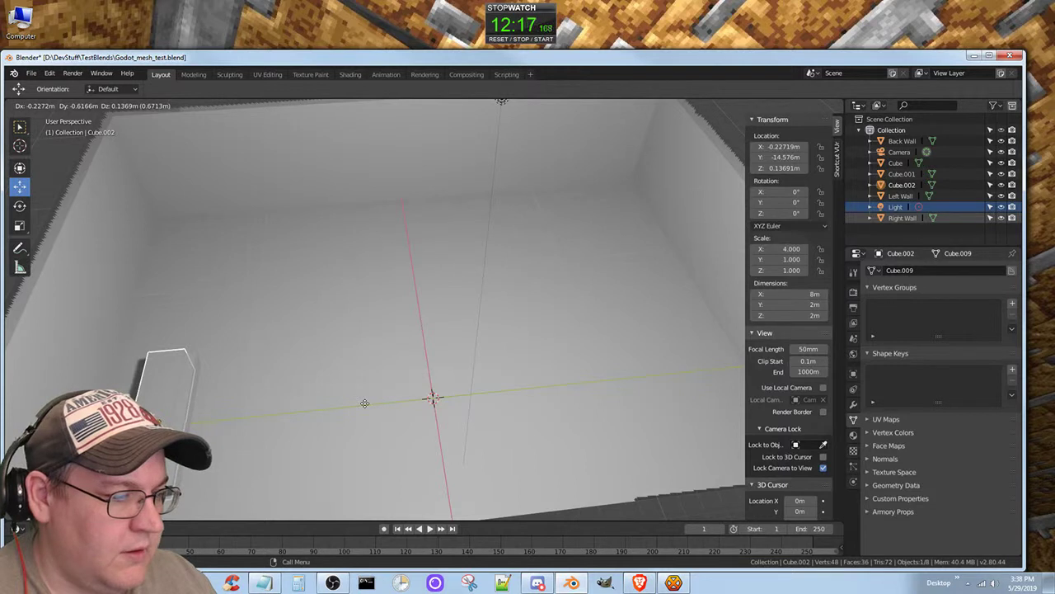
right_click(354, 409)
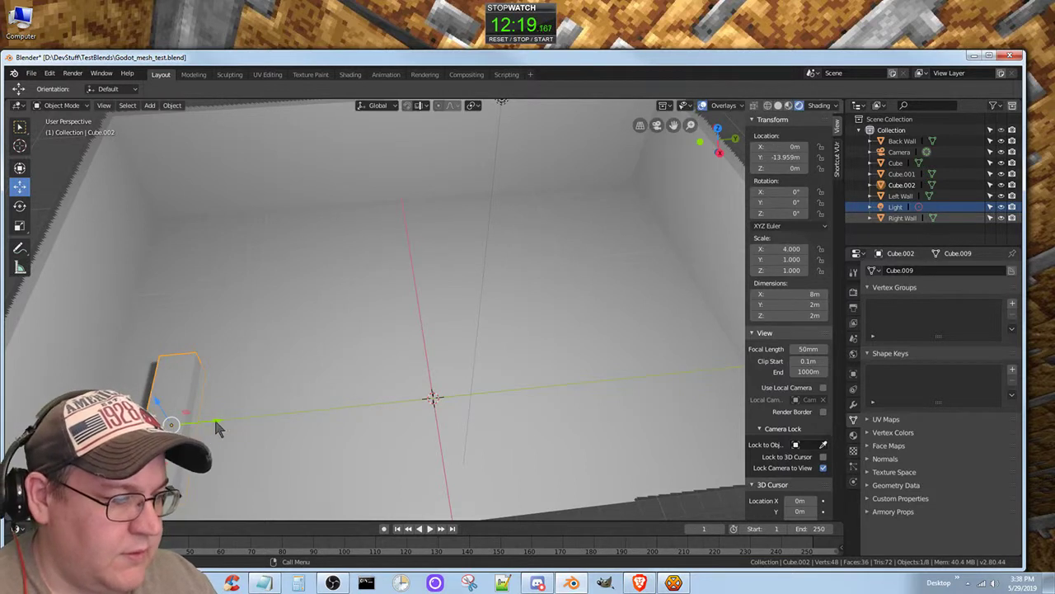
key(g)
key(y)
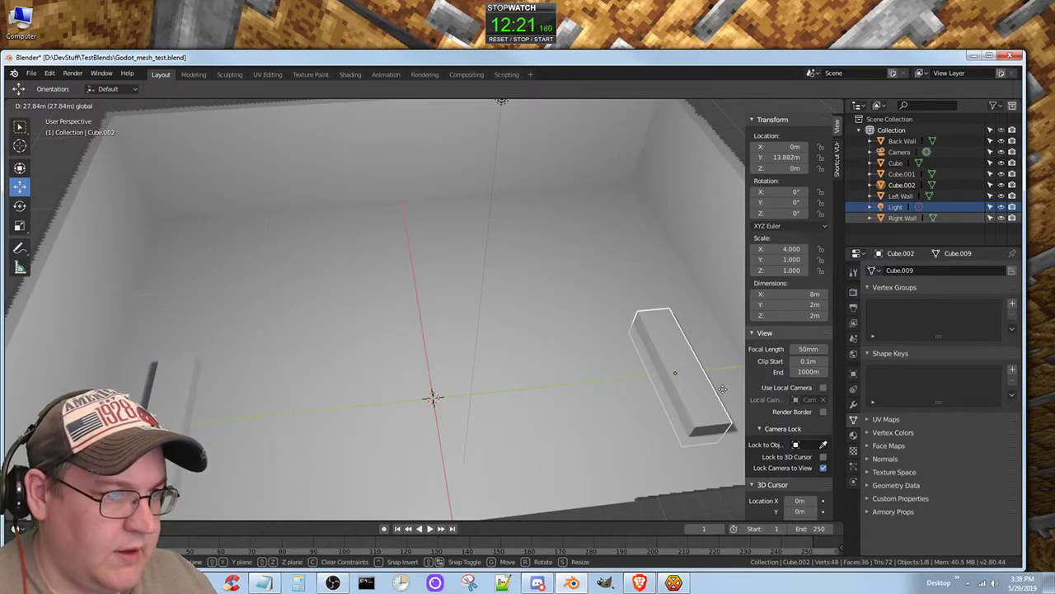
click(724, 396)
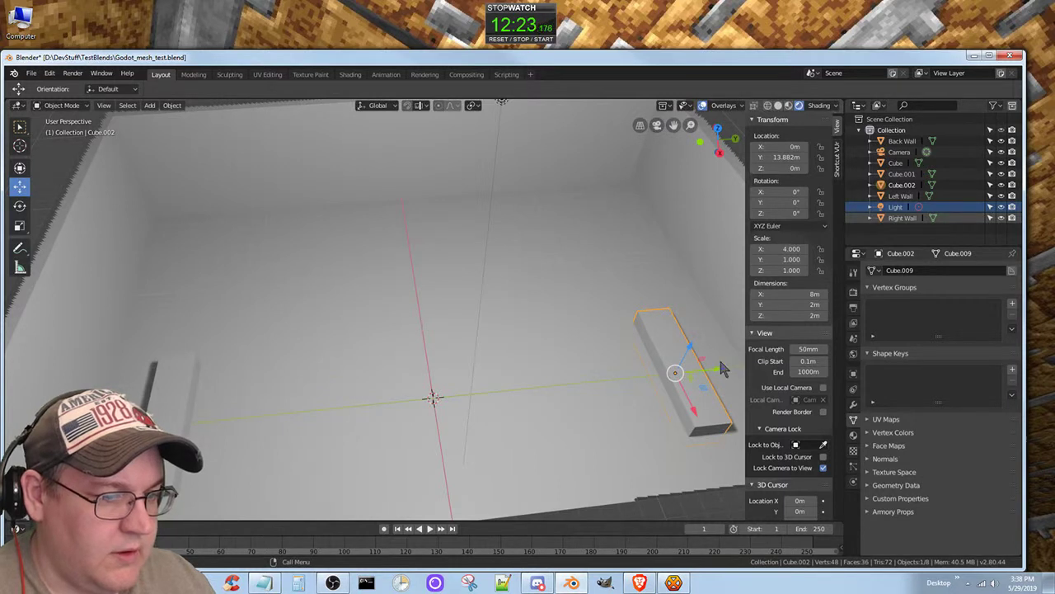
Move the right block along Y away from the right wall to about 9.49 m
key(g)
key(y)
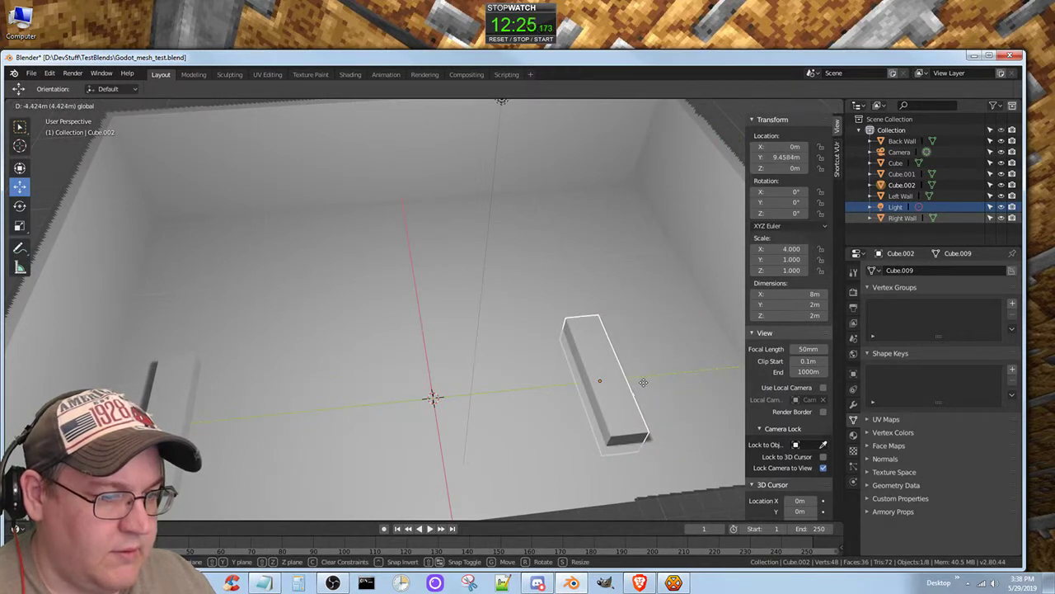
click(645, 379)
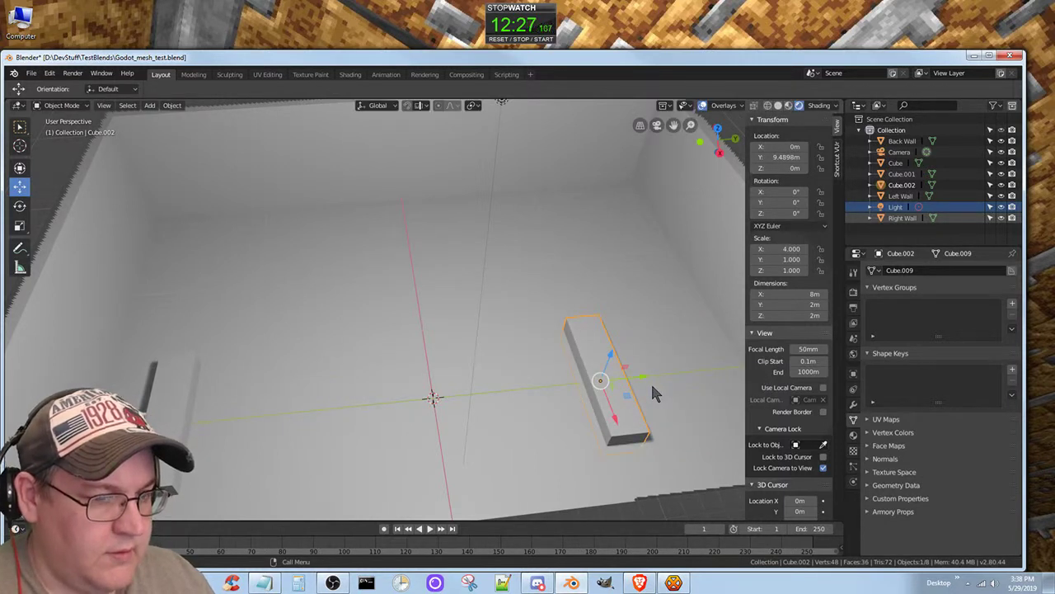
Duplicate the right block and move the copy toward the back wall, to about X -10.9 m, Y -1.75 m
key(shift+d)
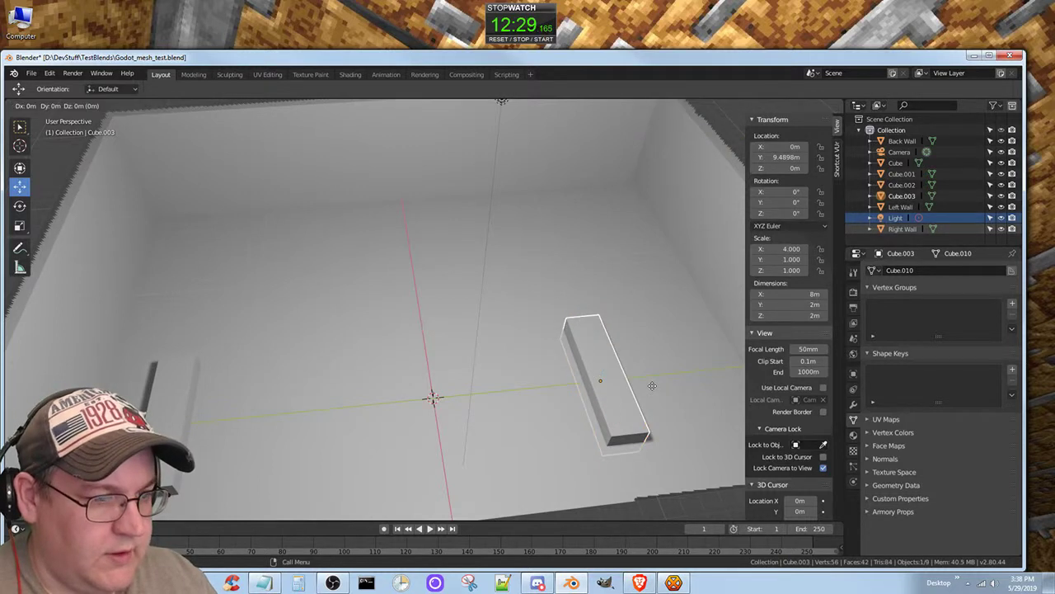
right_click(457, 265)
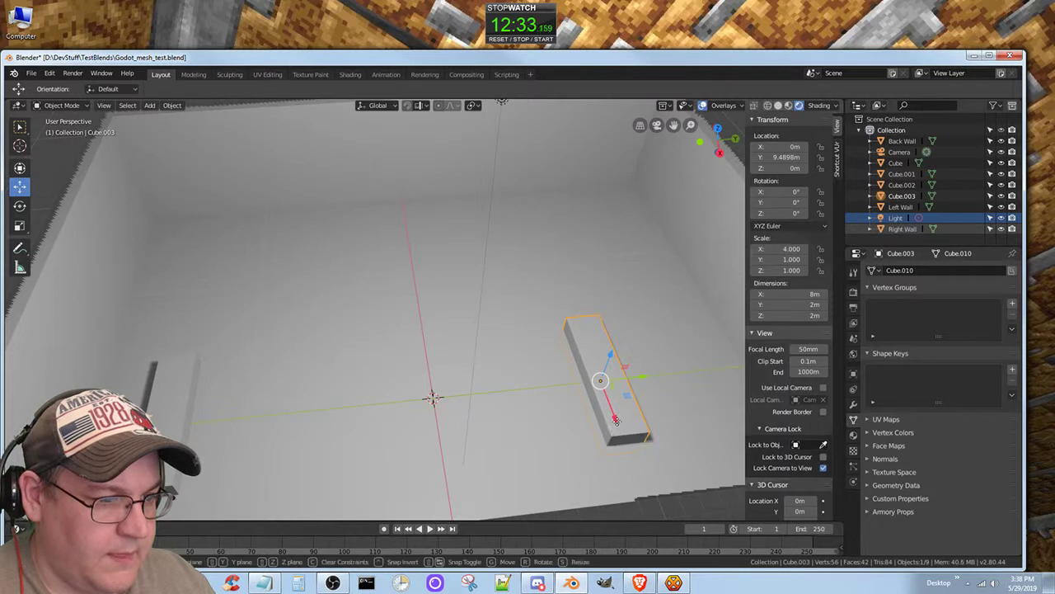
drag(620, 425, 436, 269)
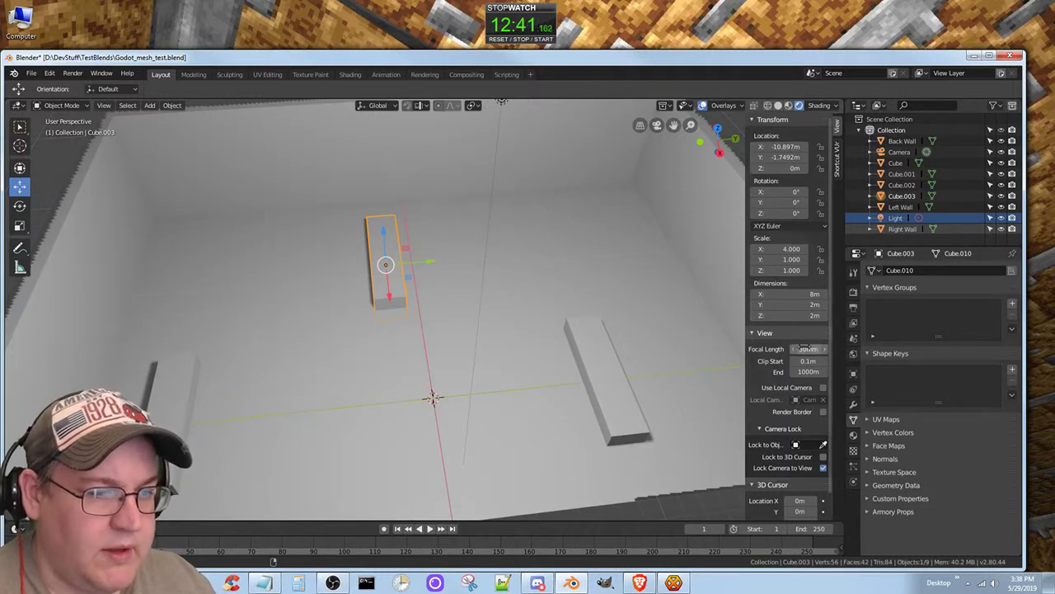
Resize the back block to 2 m along X and 8 m along Y, and shift it along Y toward the left wall
click(806, 305)
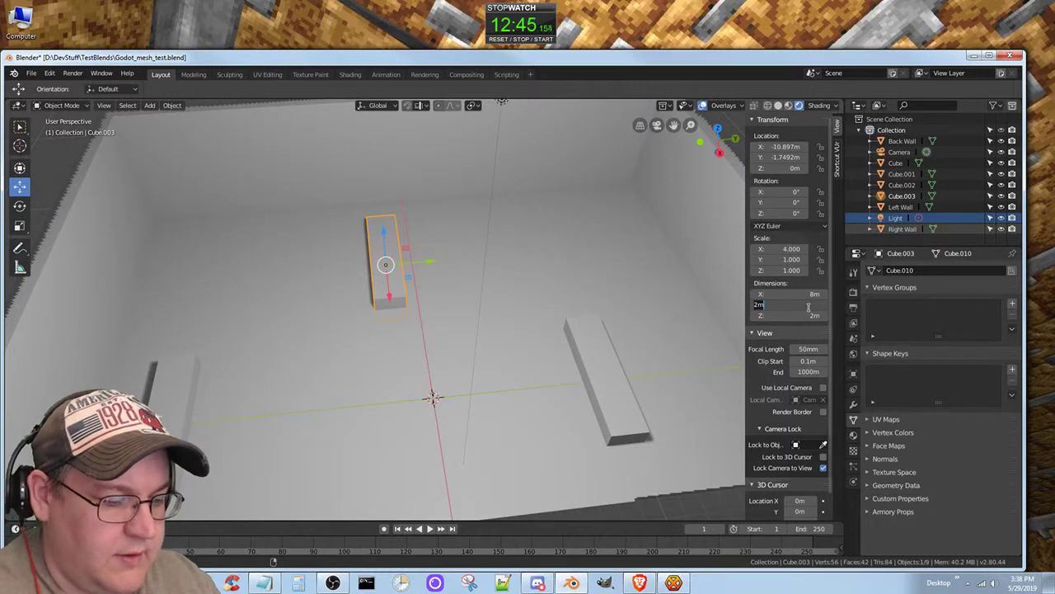
key(Return)
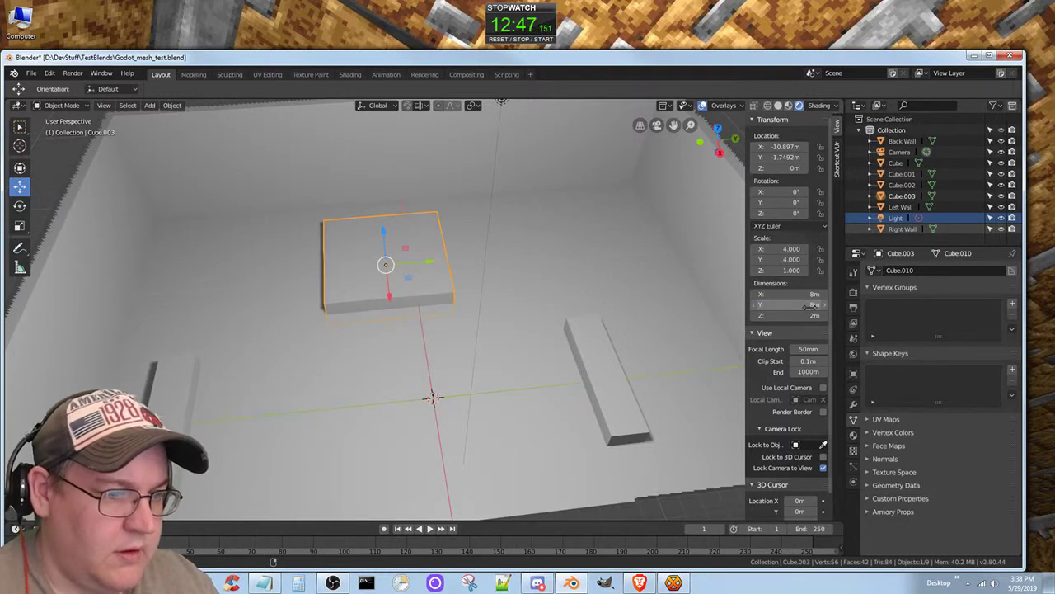
click(805, 294)
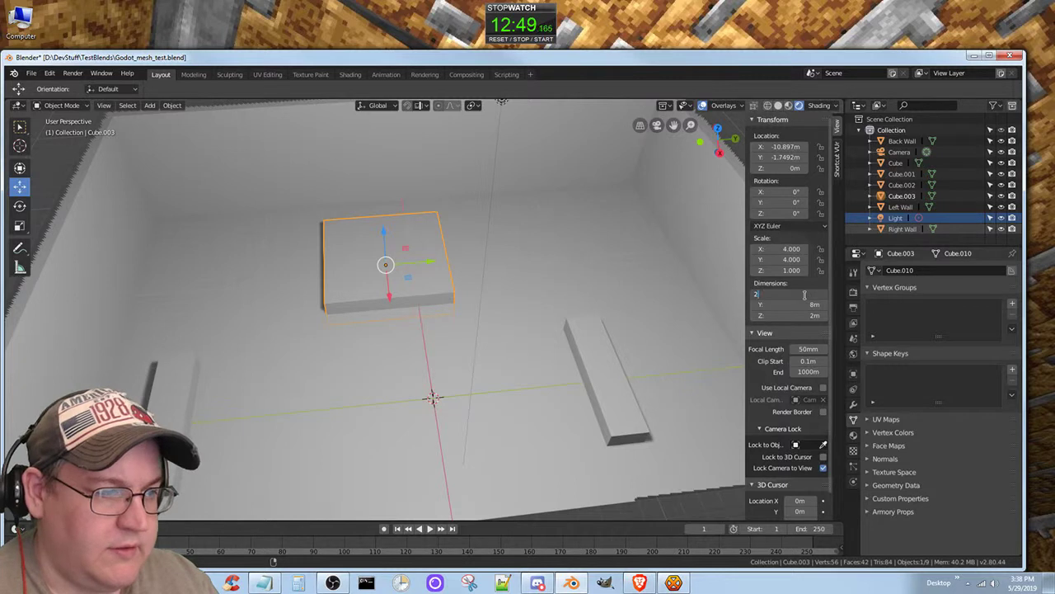
key(Return)
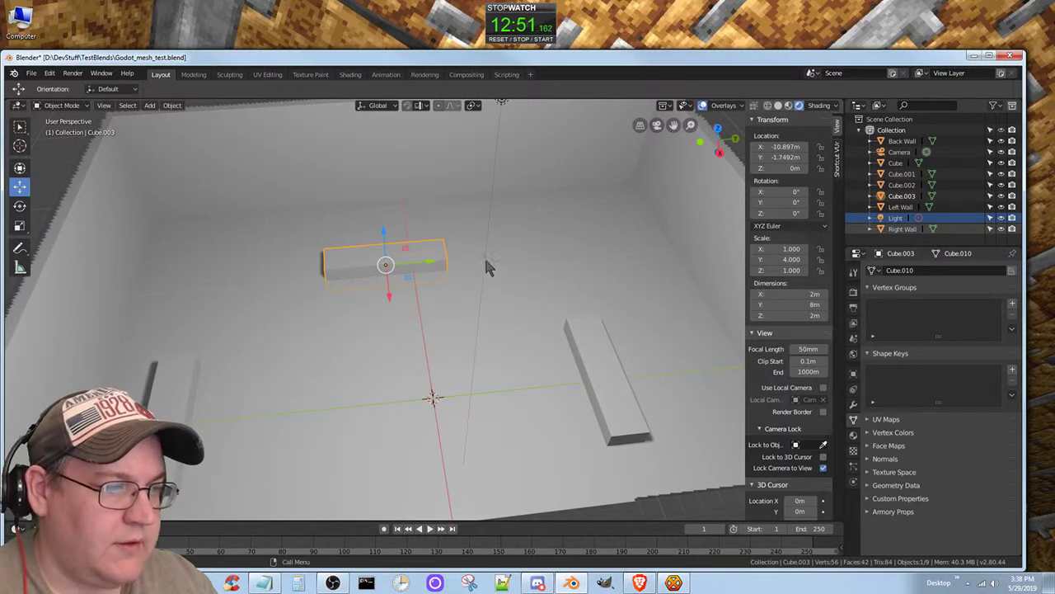
drag(425, 269, 362, 268)
click(426, 308)
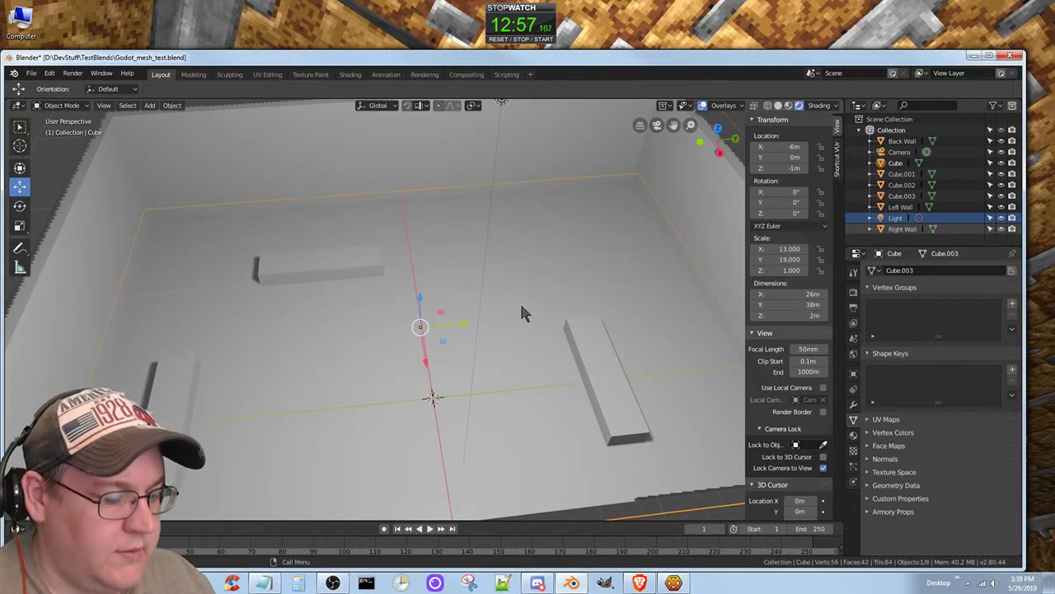
Add an ico sphere mesh and move it across the floor to about X -3.03 m, Y -7.29 m
key(shift+a)
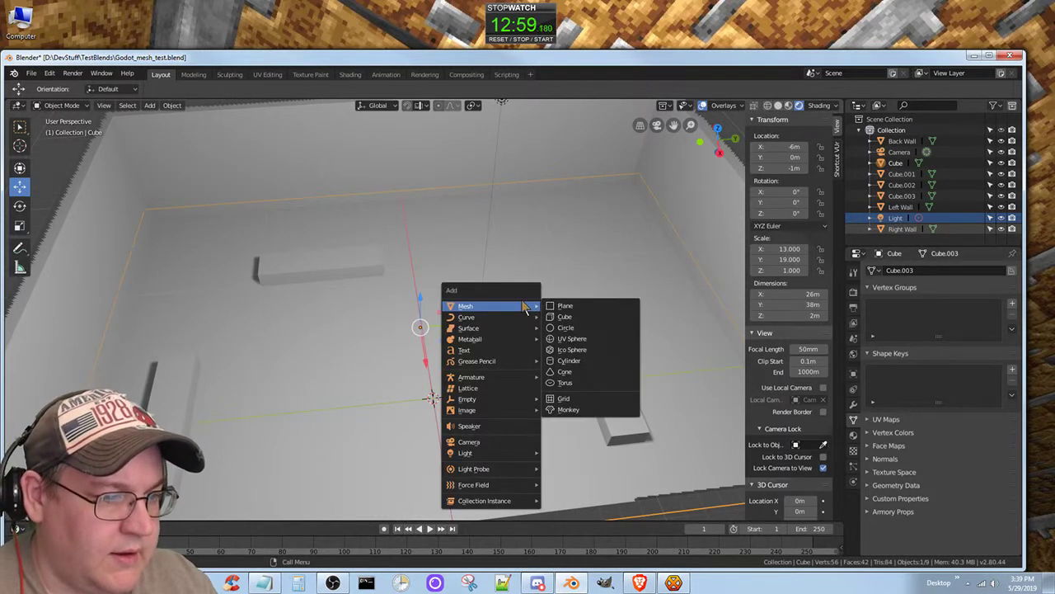
click(602, 351)
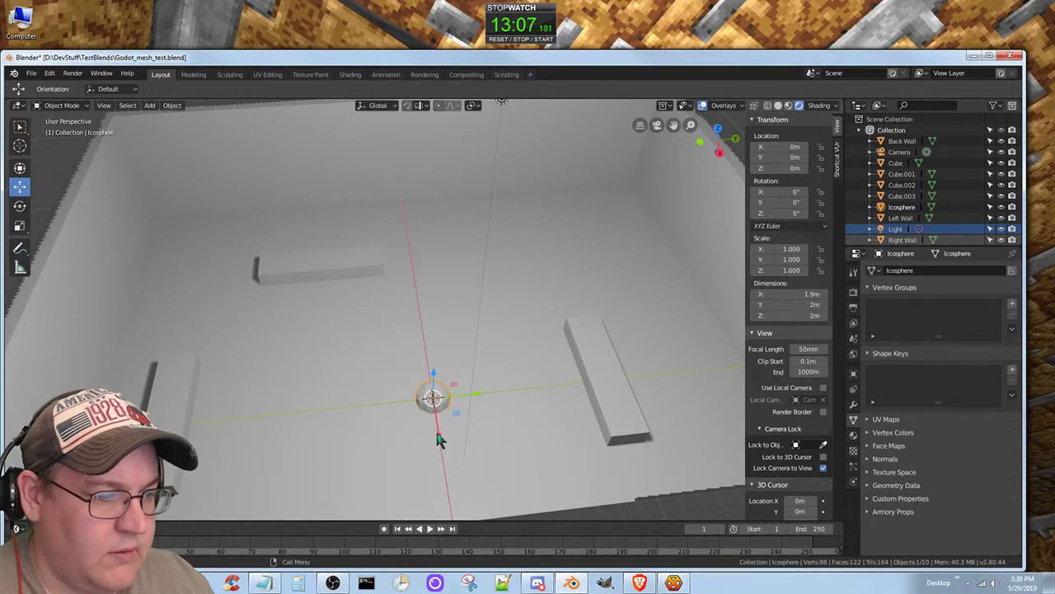
drag(440, 439, 435, 342)
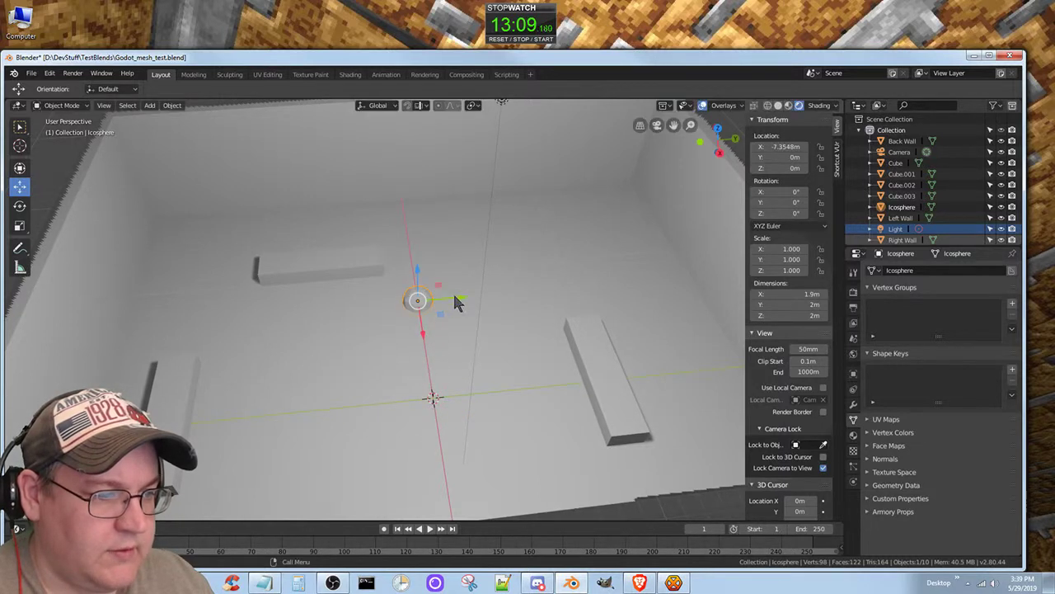
drag(458, 304, 591, 286)
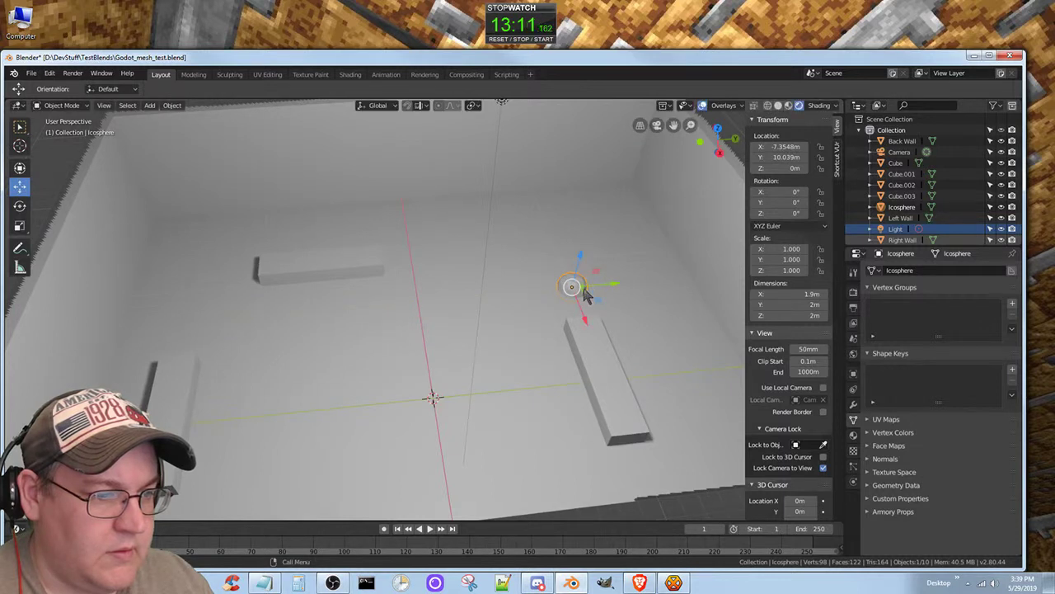
drag(587, 328, 323, 404)
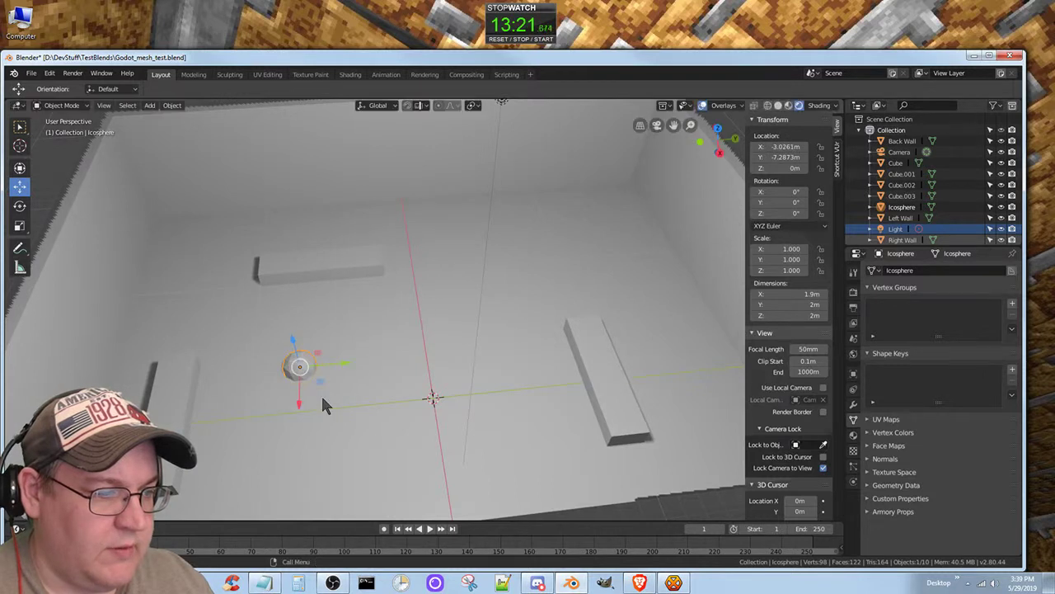
Widen the ico sphere to 4 m along both X and Y
click(804, 295)
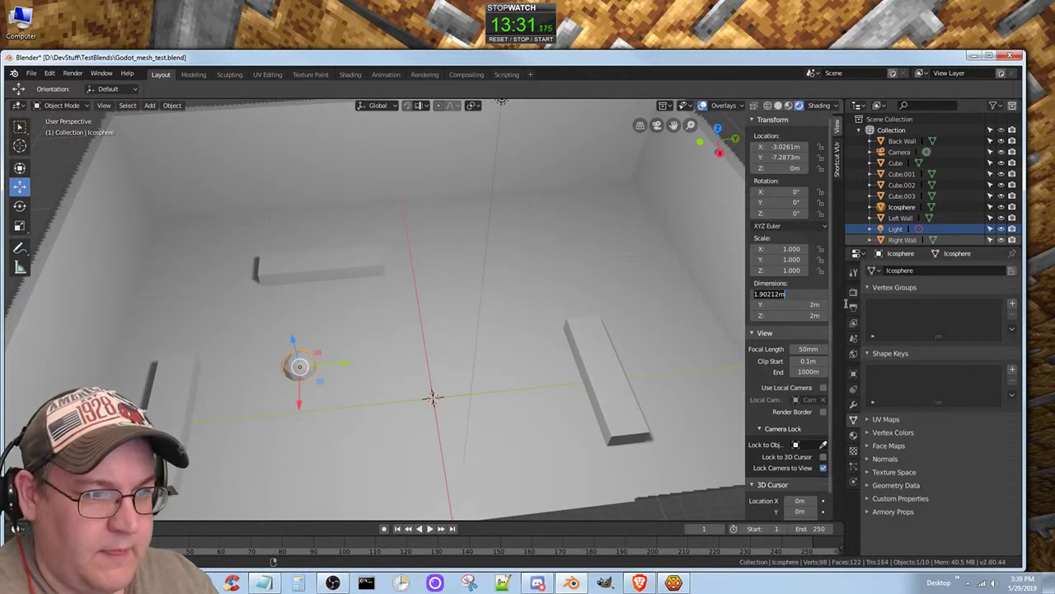
text(4)
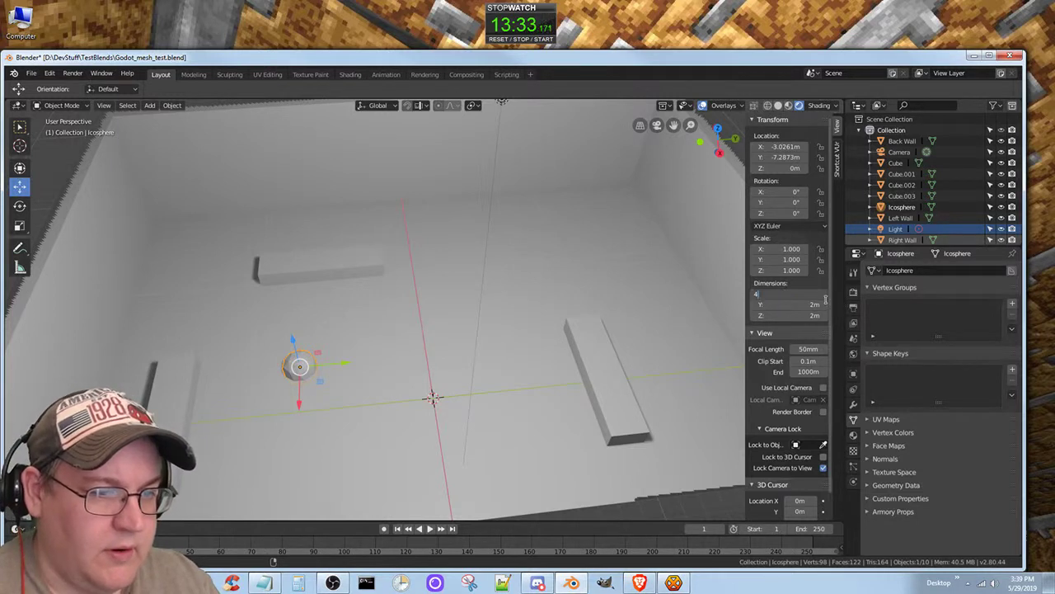
key(Return)
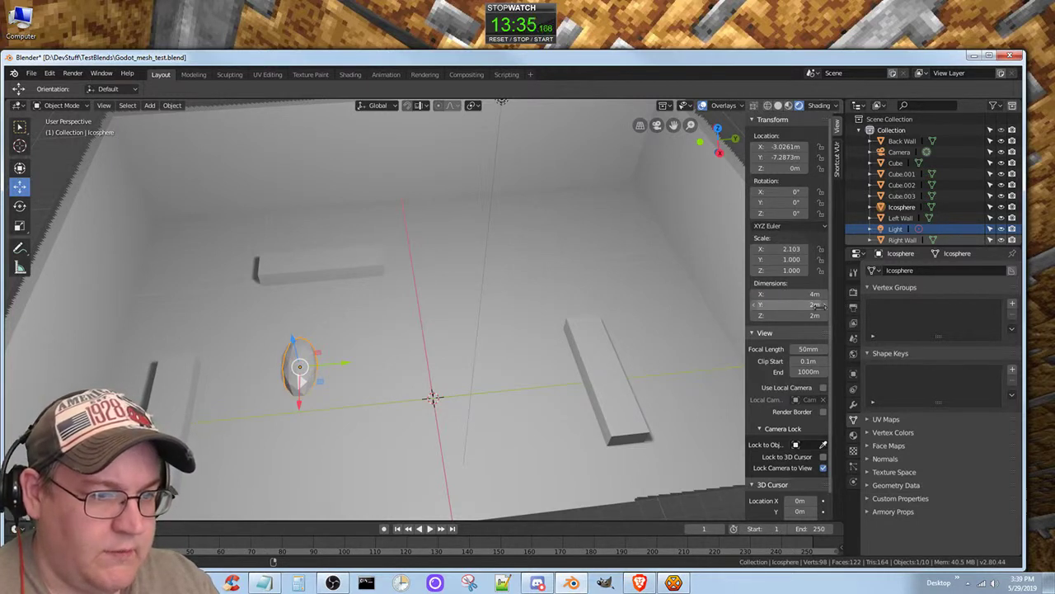
click(815, 305)
text(4)
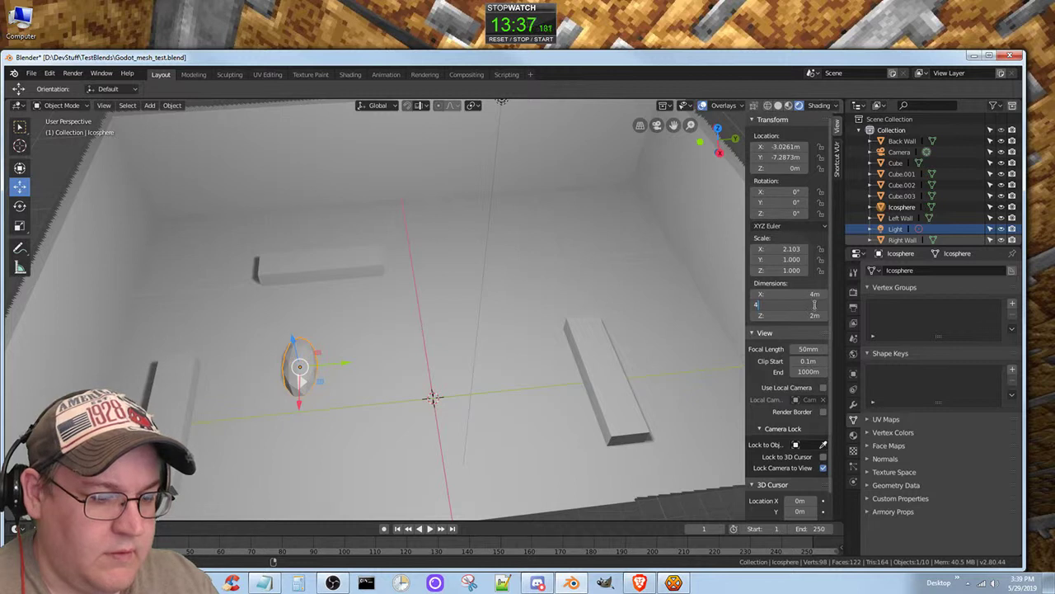
key(Return)
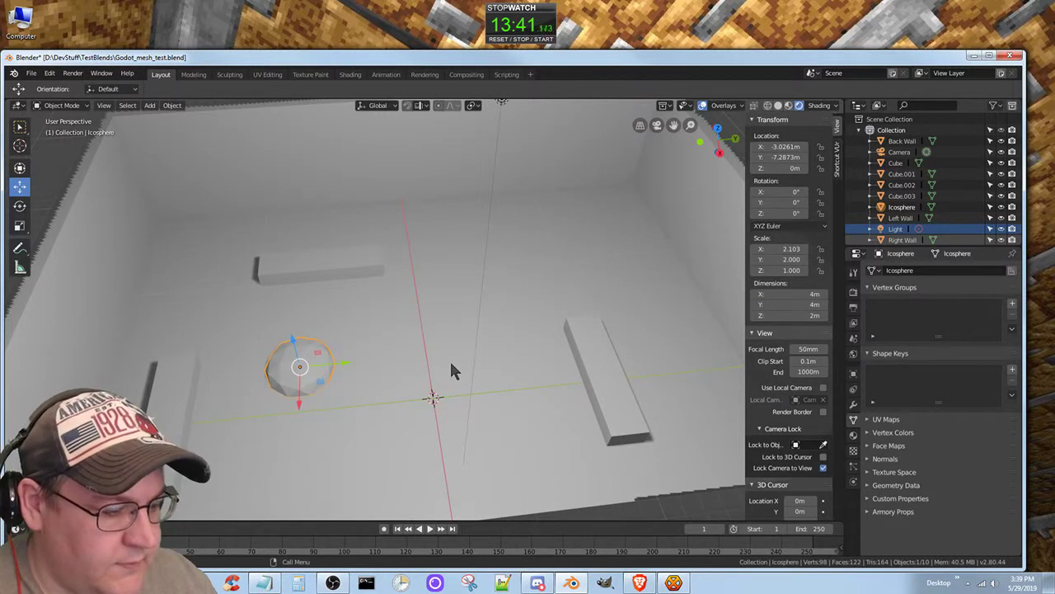
Duplicate the ico sphere and place the copy, locked to the floor plane, at about X -9.83 m, Y 6.32 m
key(shift+d)
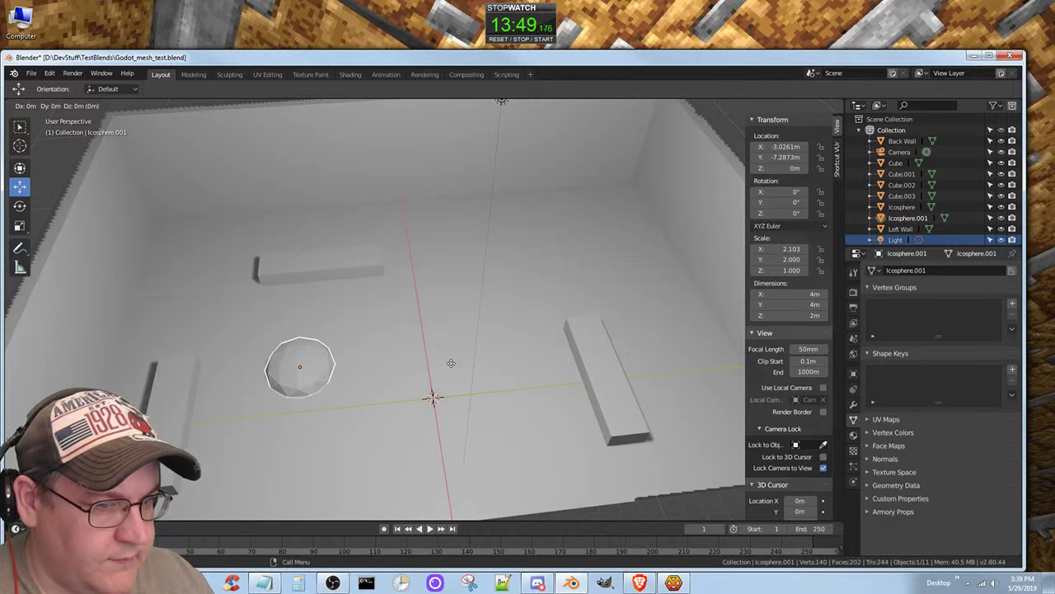
key(shift+z)
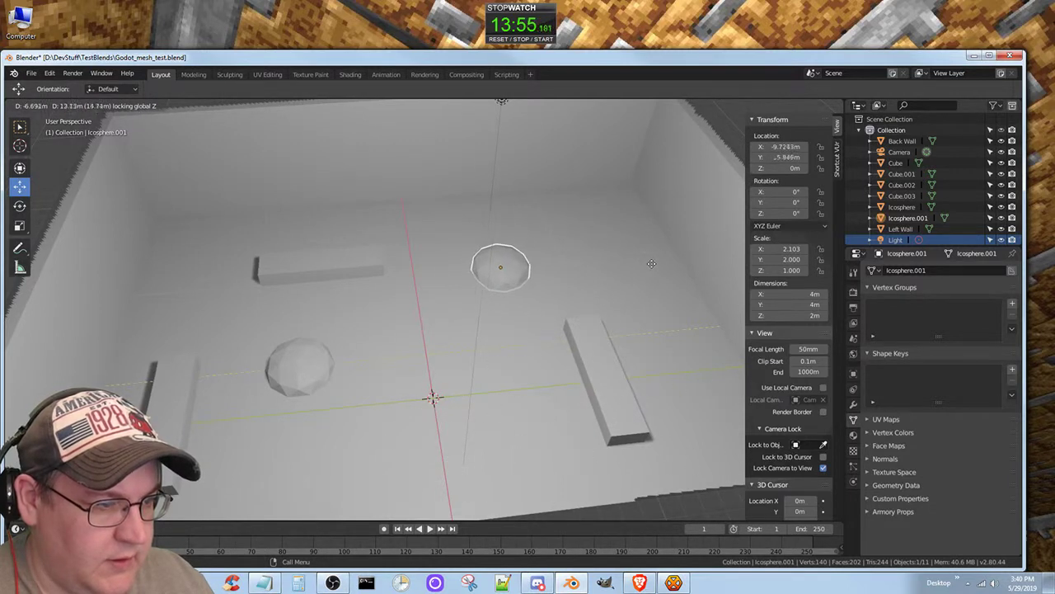
click(658, 262)
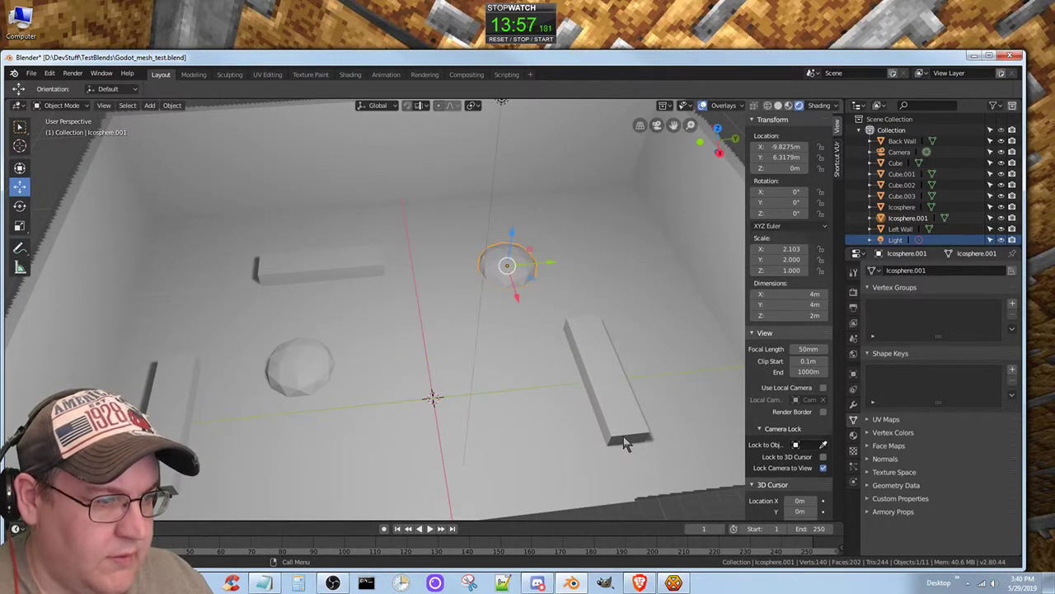
Try an X scale of 2 on the copied ico sphere, and set its X dimension back to 4 m
scroll(435, 410, down, 1)
middle_drag(434, 410, 448, 450)
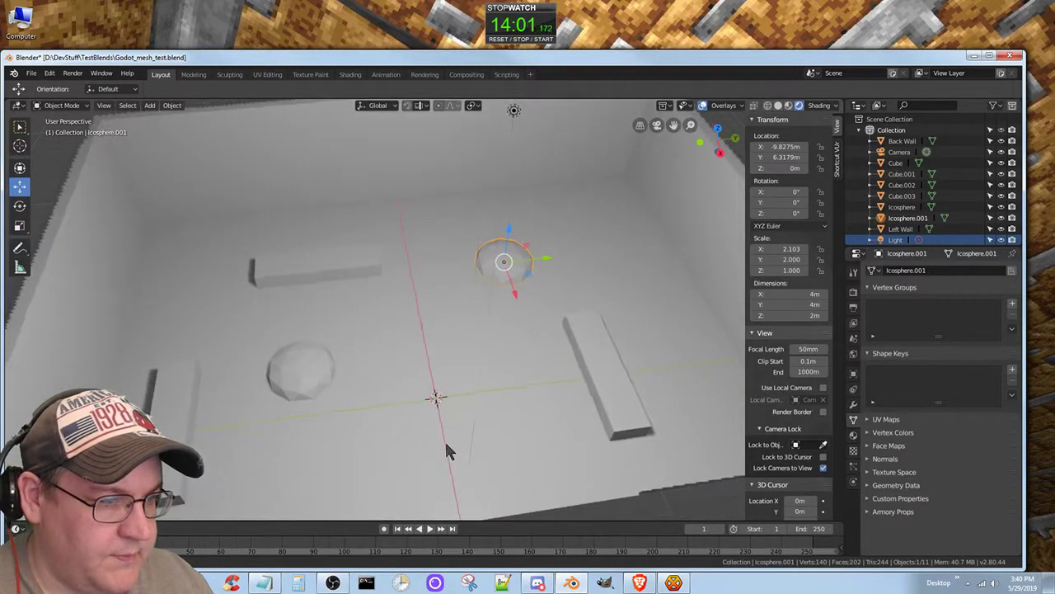
middle_drag(602, 405, 480, 367)
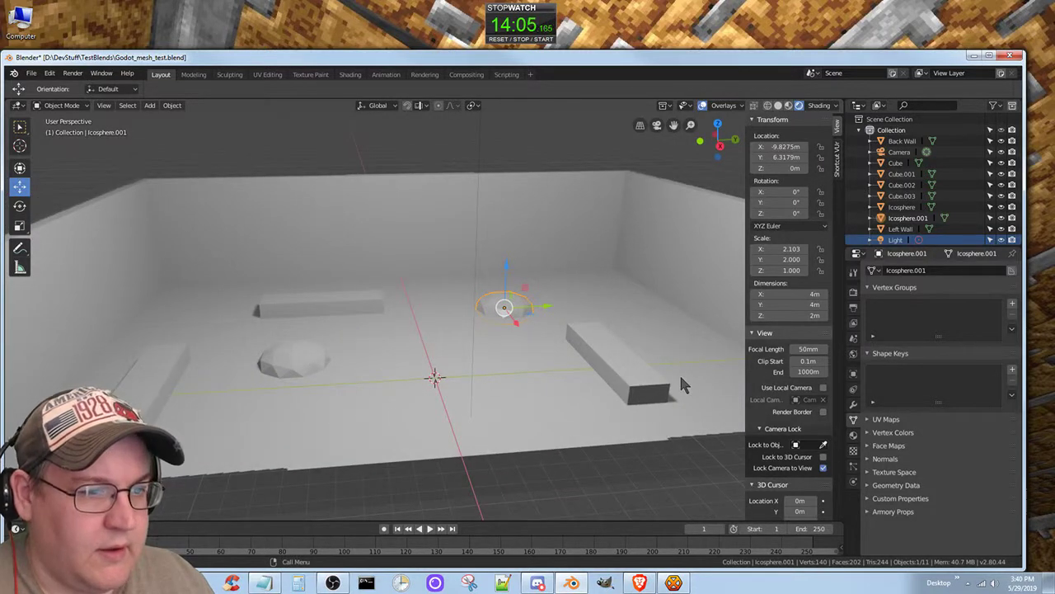
click(791, 249)
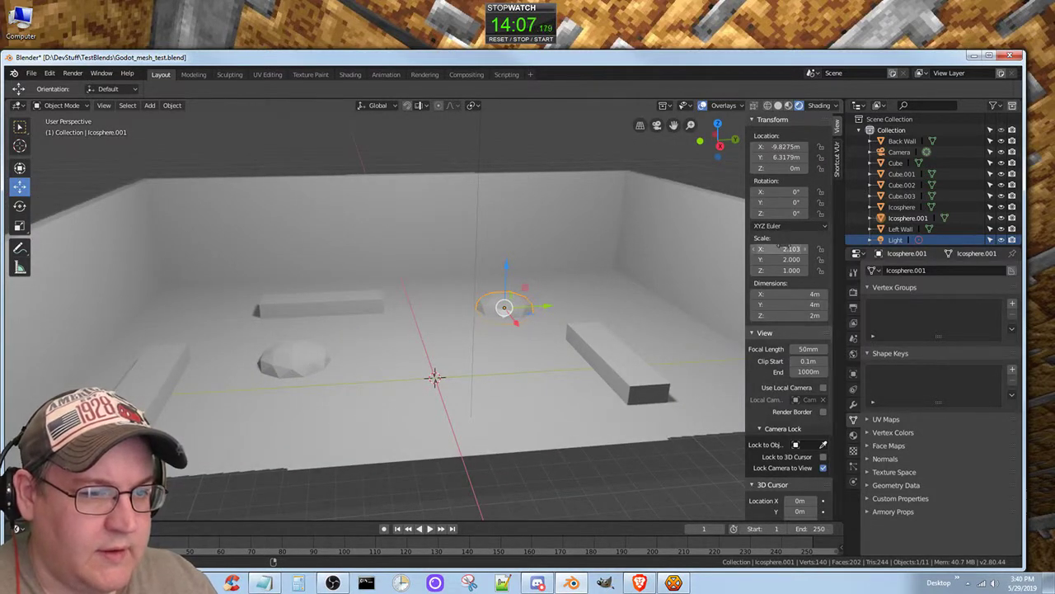
text(2)
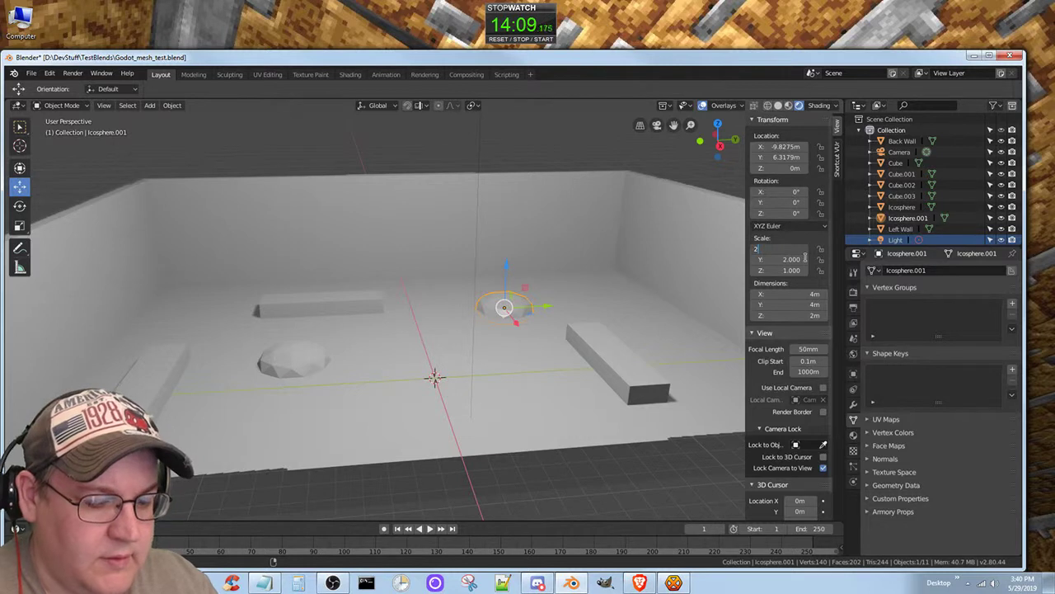
key(Return)
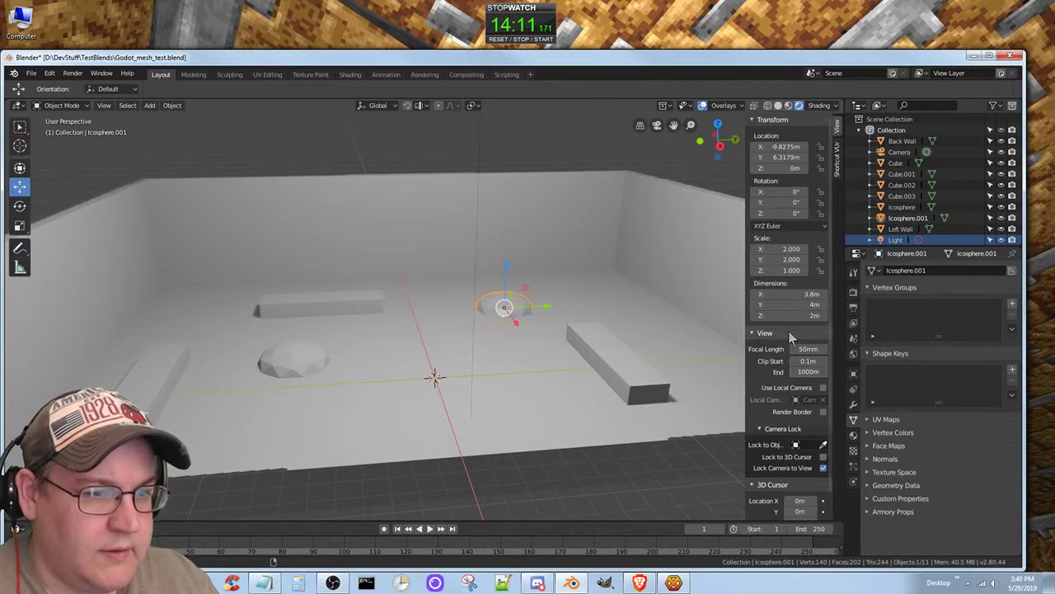
click(809, 293)
text(4)
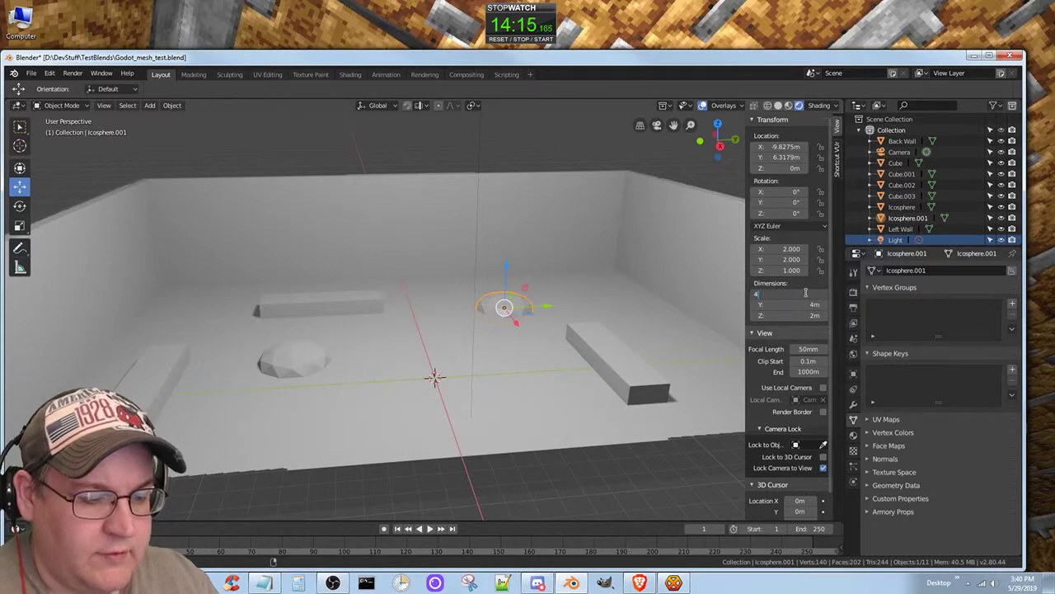
key(Return)
Set the copied ico sphere's Z dimension to 4 m
click(804, 316)
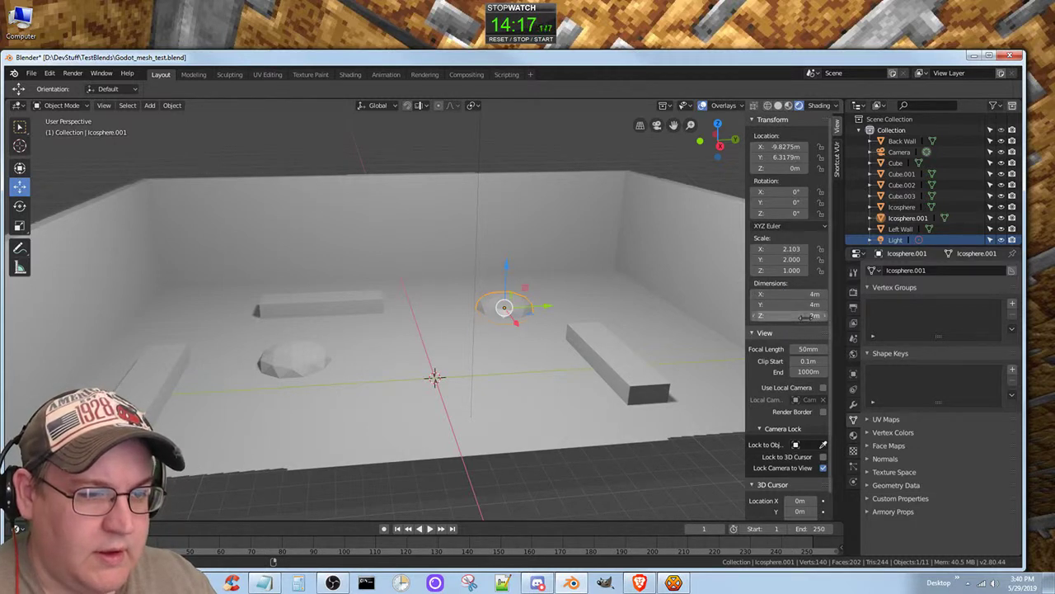
text(4)
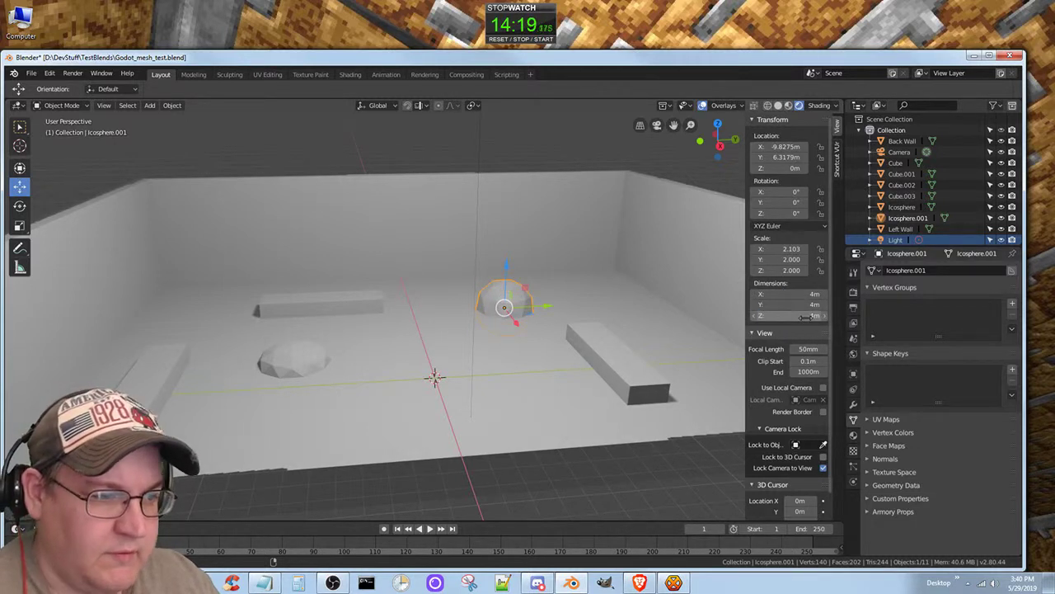
key(Return)
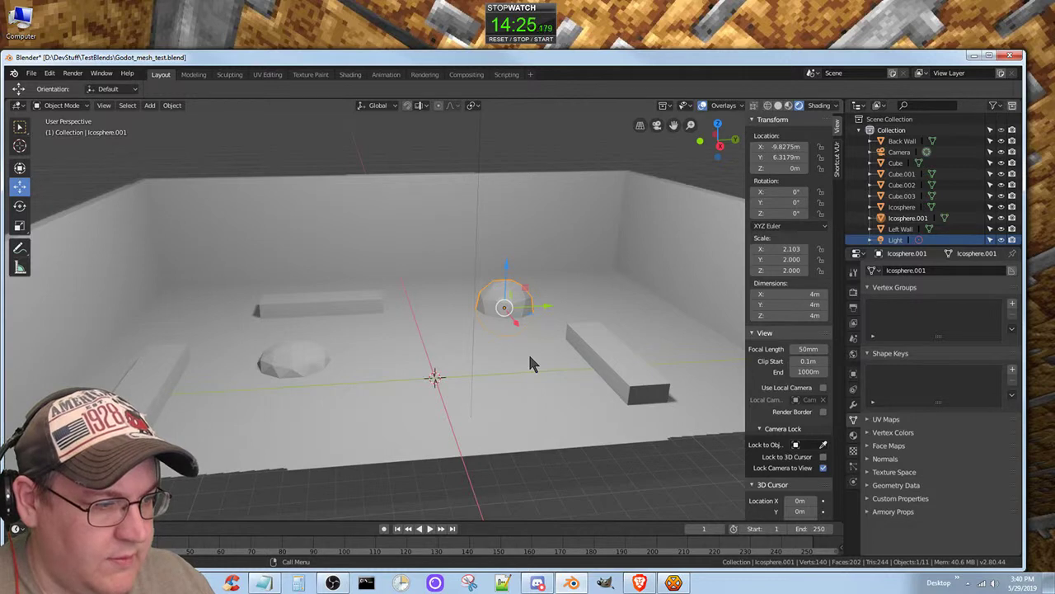
Check the furnished level from a low viewpoint and save the file
middle_drag(529, 381, 505, 433)
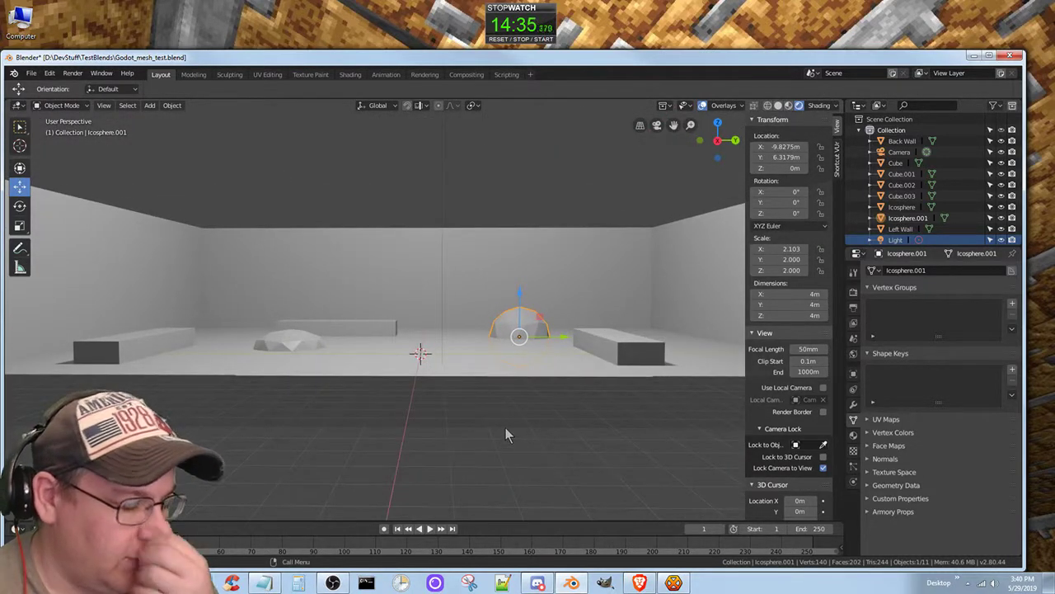
key(ctrl)
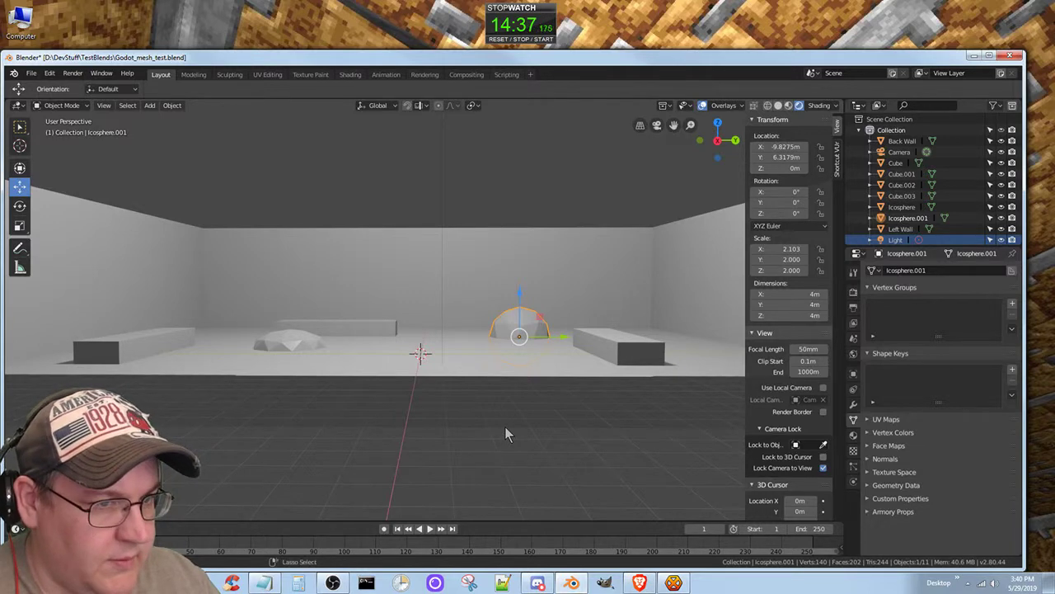
key(ctrl+s)
mouse_move(520, 427)
middle_down()
mouse_move(522, 459)
mouse_move(540, 480)
mouse_move(524, 460)
mouse_move(547, 457)
mouse_move(532, 461)
mouse_move(529, 444)
mouse_move(580, 448)
mouse_move(534, 439)
middle_up()
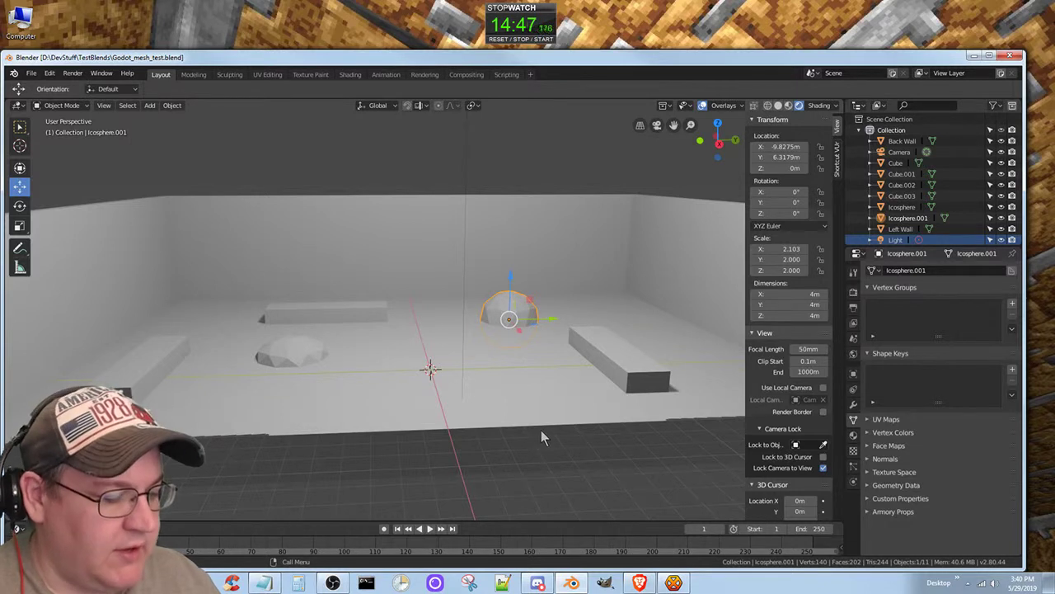
Save the file, and rename the floor object Cube as Floor
key(ctrl+s)
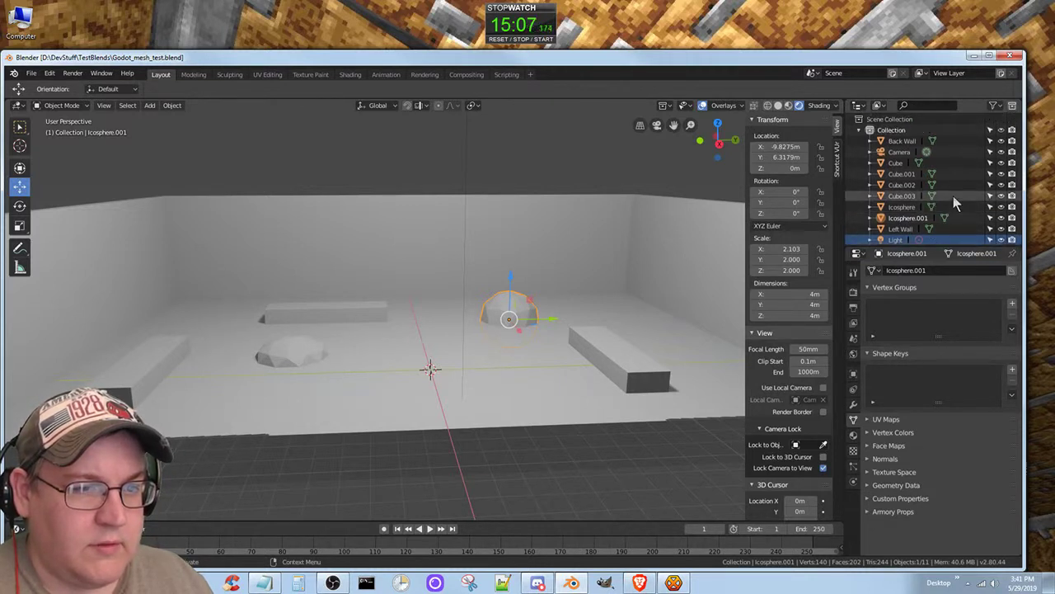
click(894, 164)
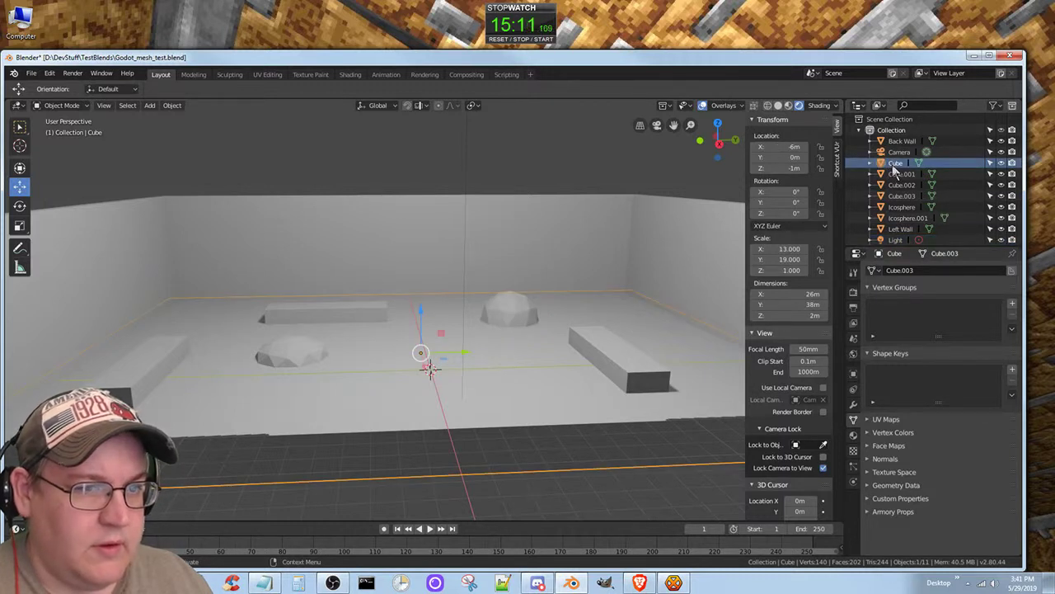
right_click(893, 166)
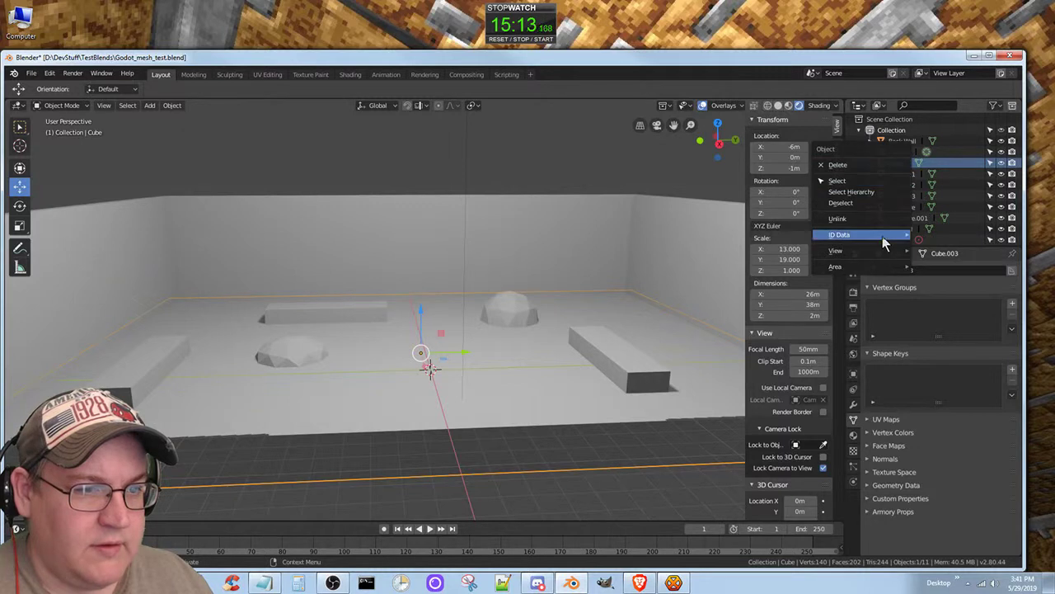
double_click(895, 163)
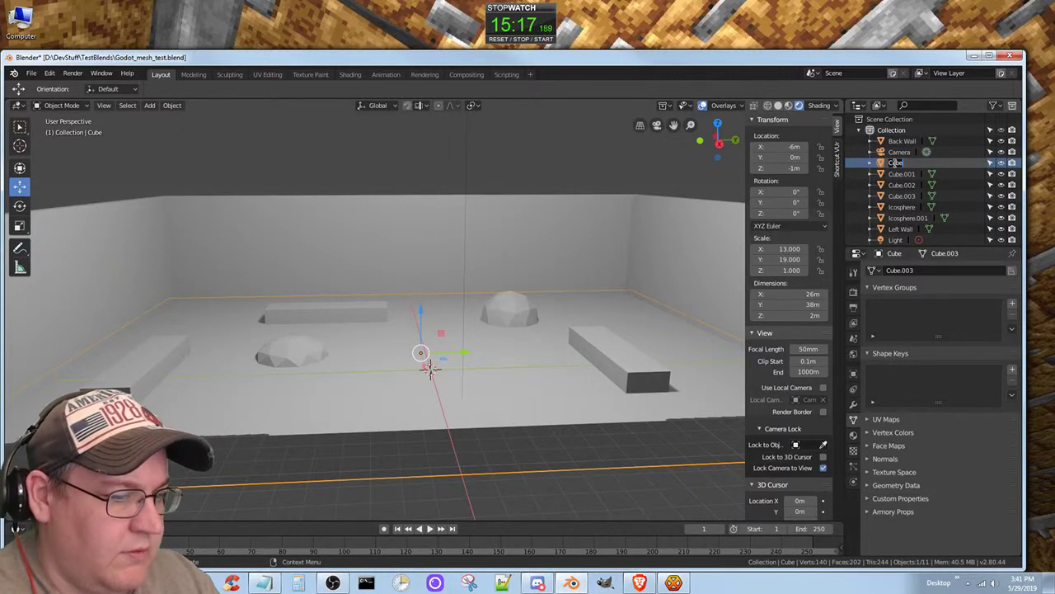
text(G)
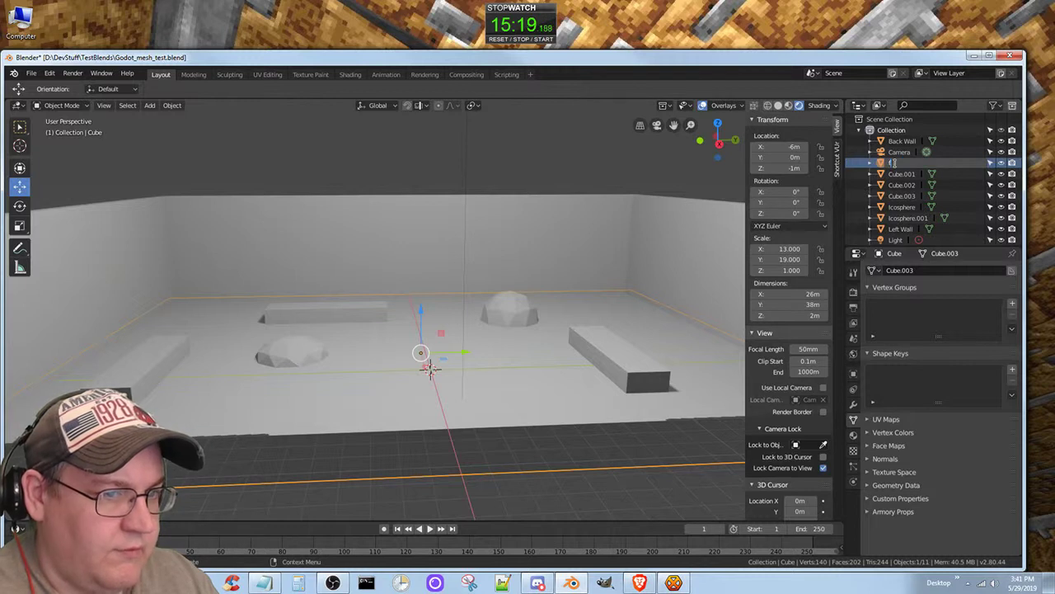
text(r)
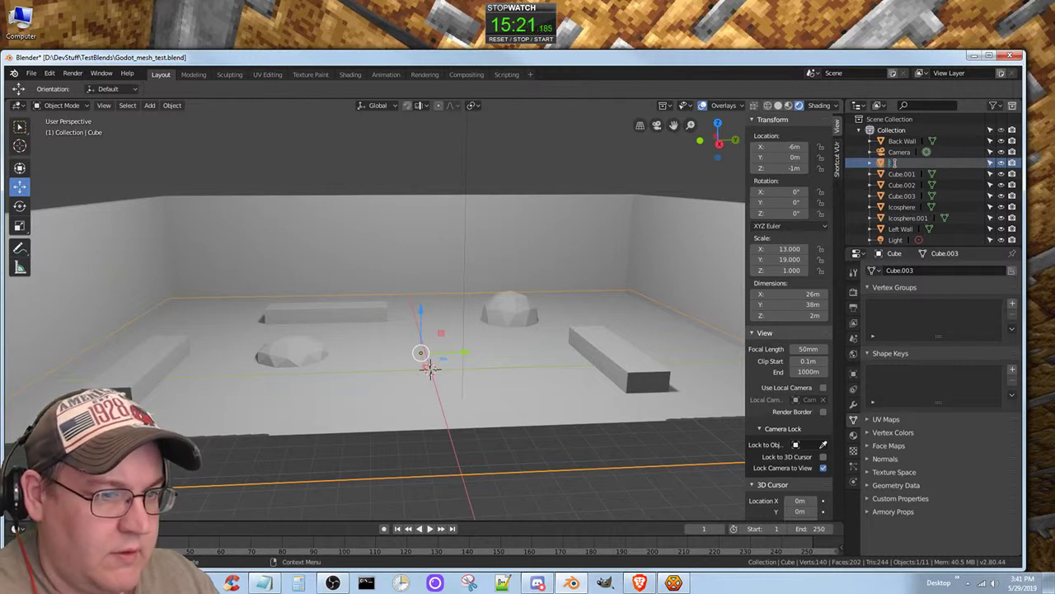
text(Floor)
key(Return)
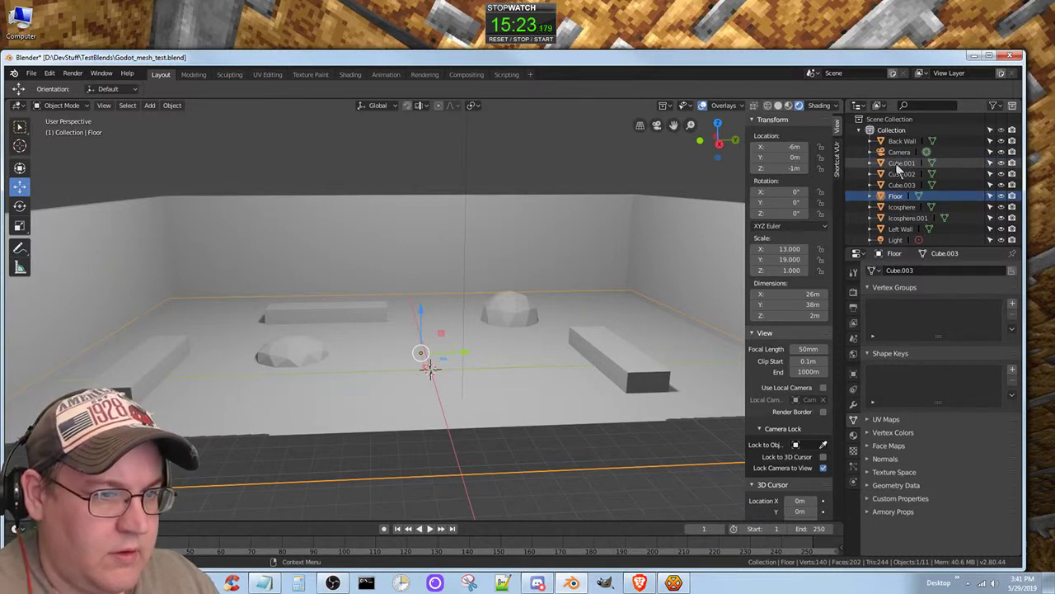
mouse_move(610, 377)
middle_down()
mouse_move(596, 332)
mouse_move(585, 344)
mouse_move(612, 384)
middle_up()
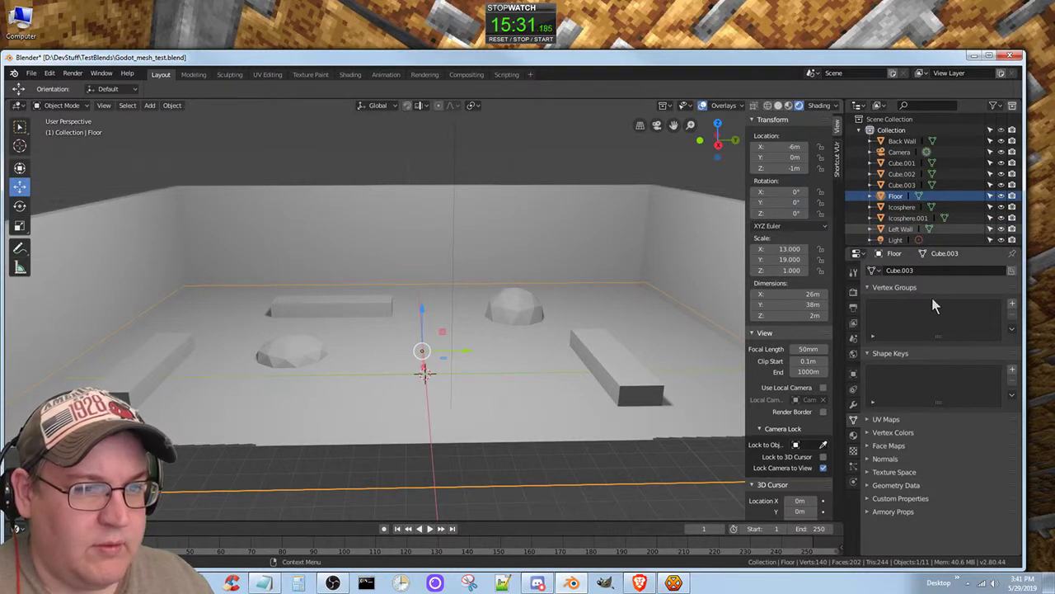
double_click(901, 163)
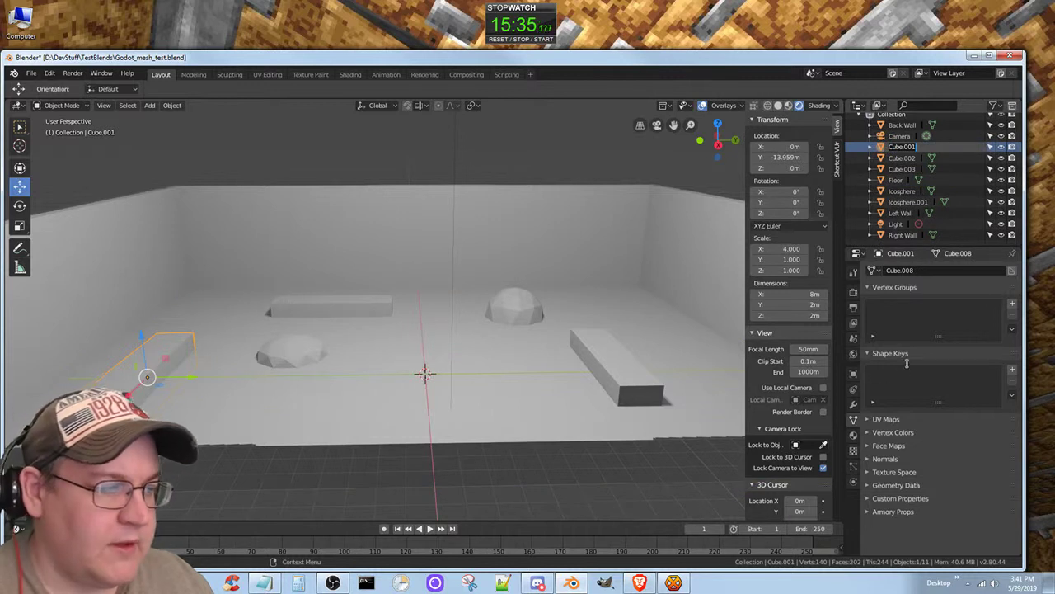
text(Ob)
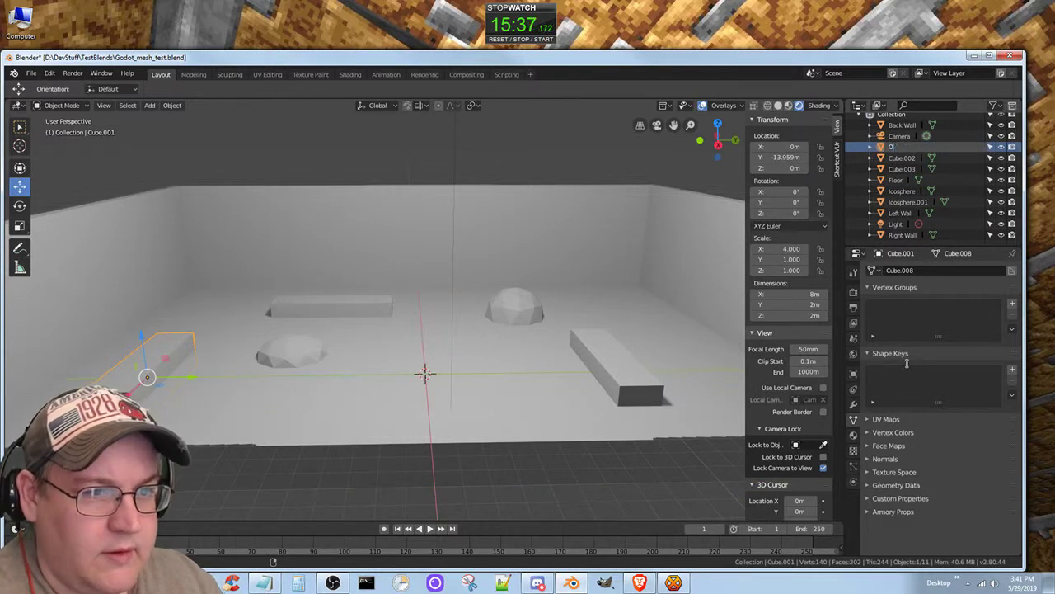
text(sta)
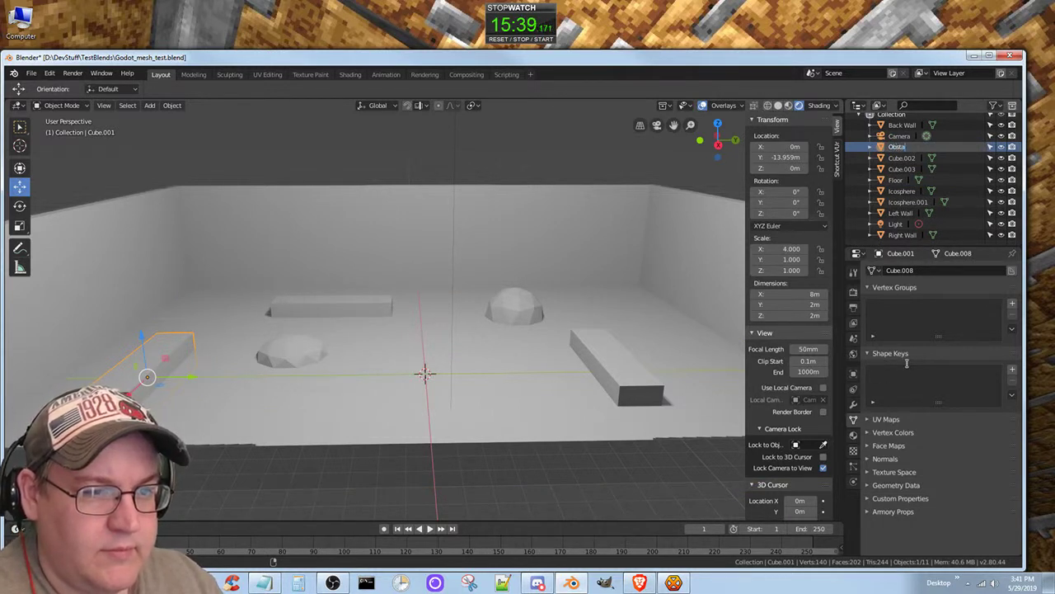
text(cle1)
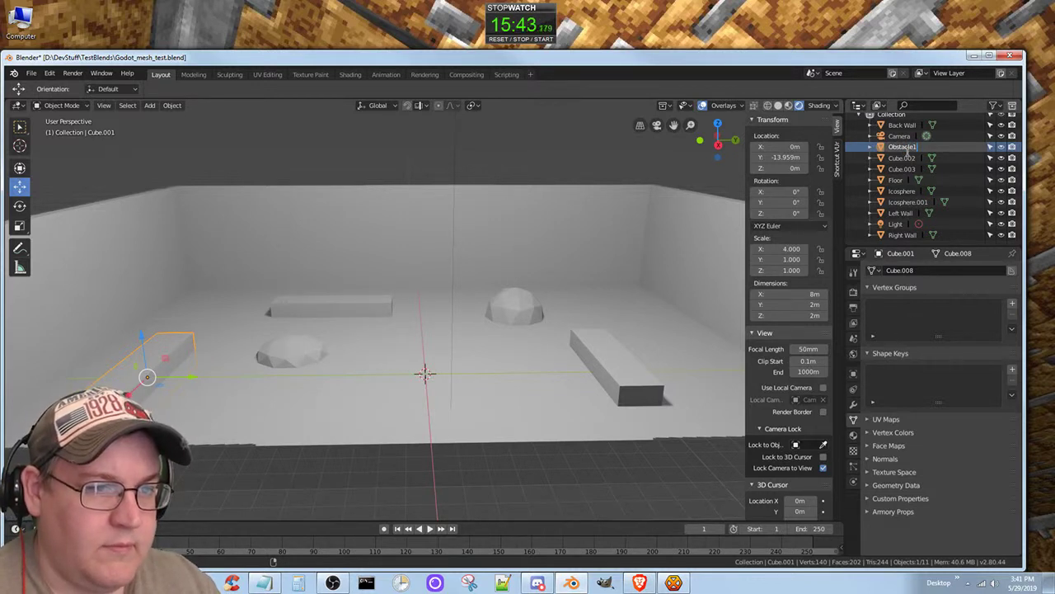
key(Escape)
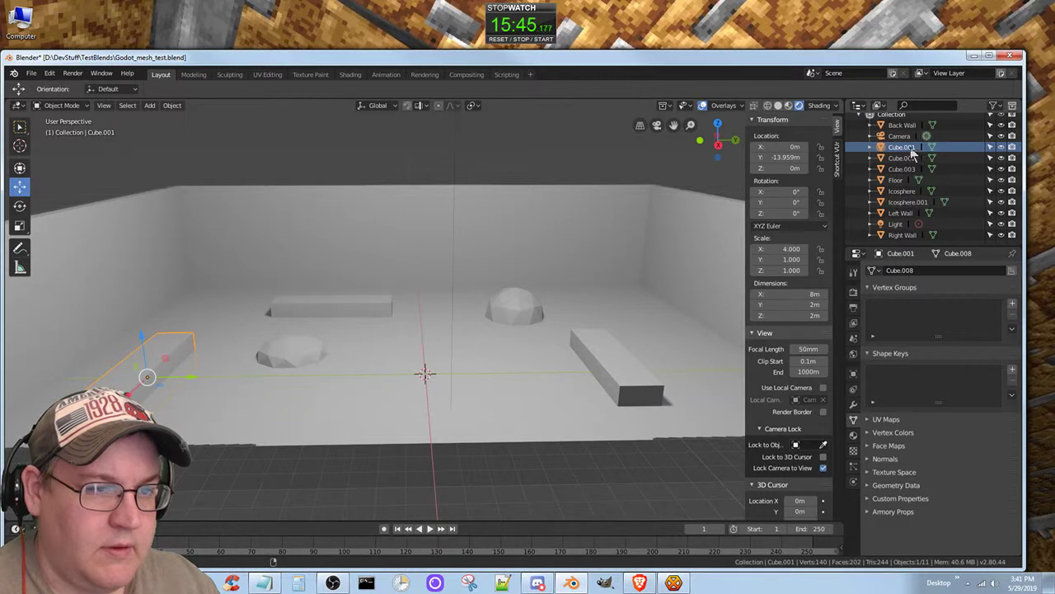
Rename the block object Cube.001 as Obstacle1
double_click(907, 148)
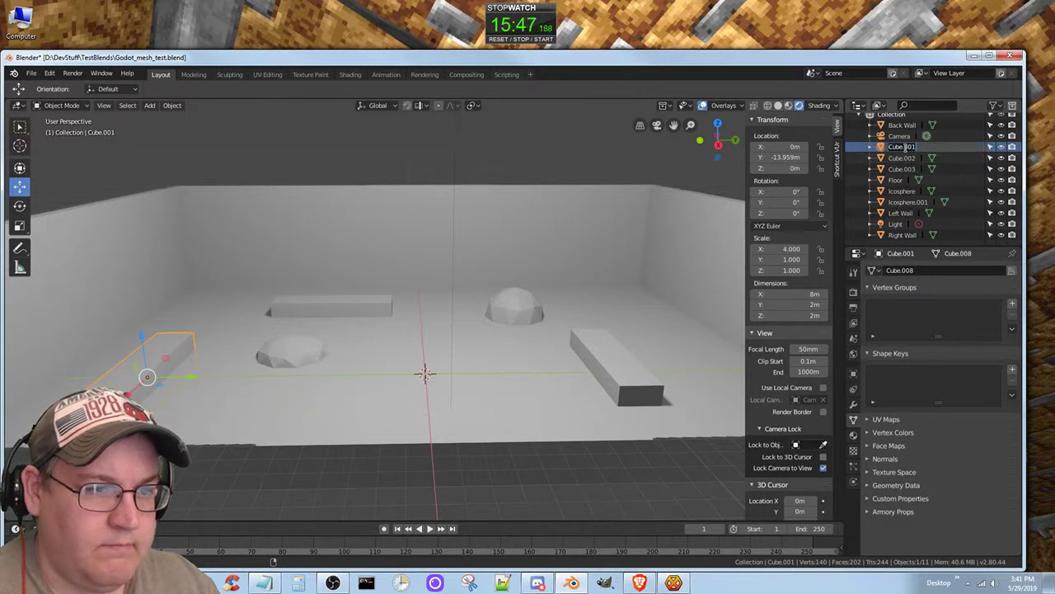
text(Obs)
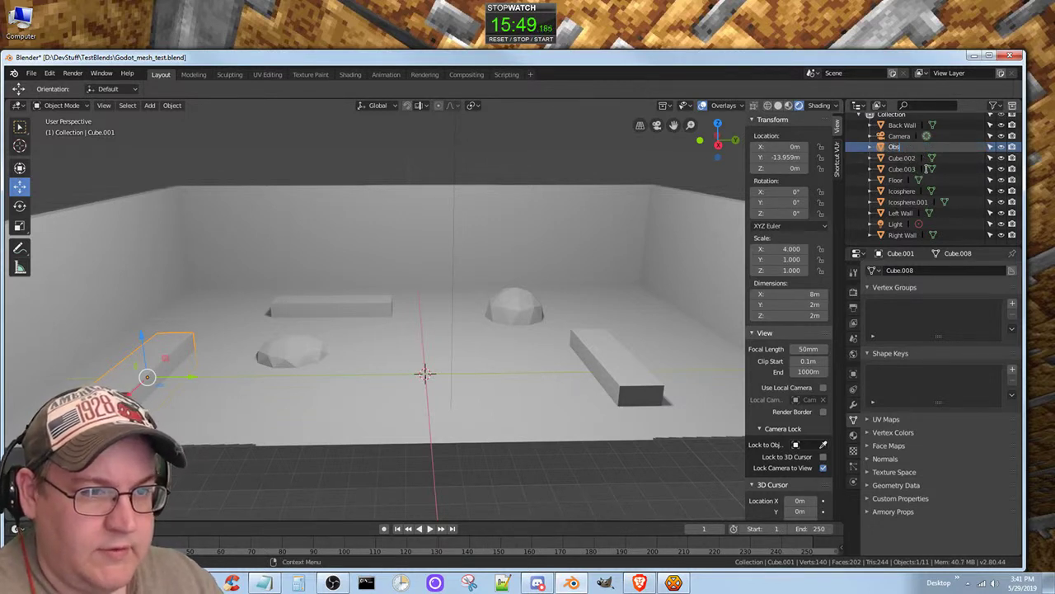
text(tacle1)
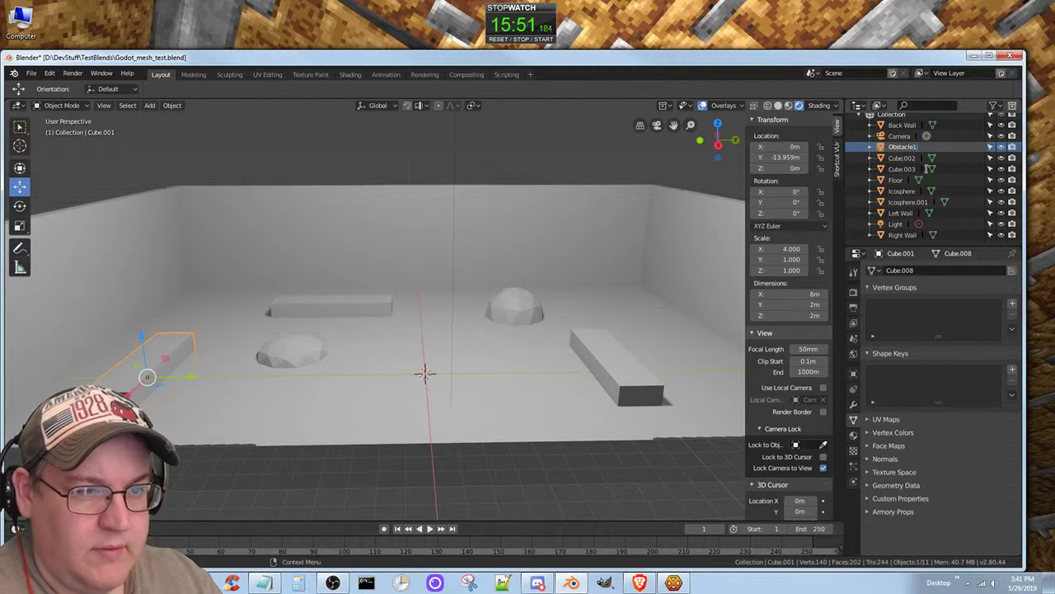
key(Return)
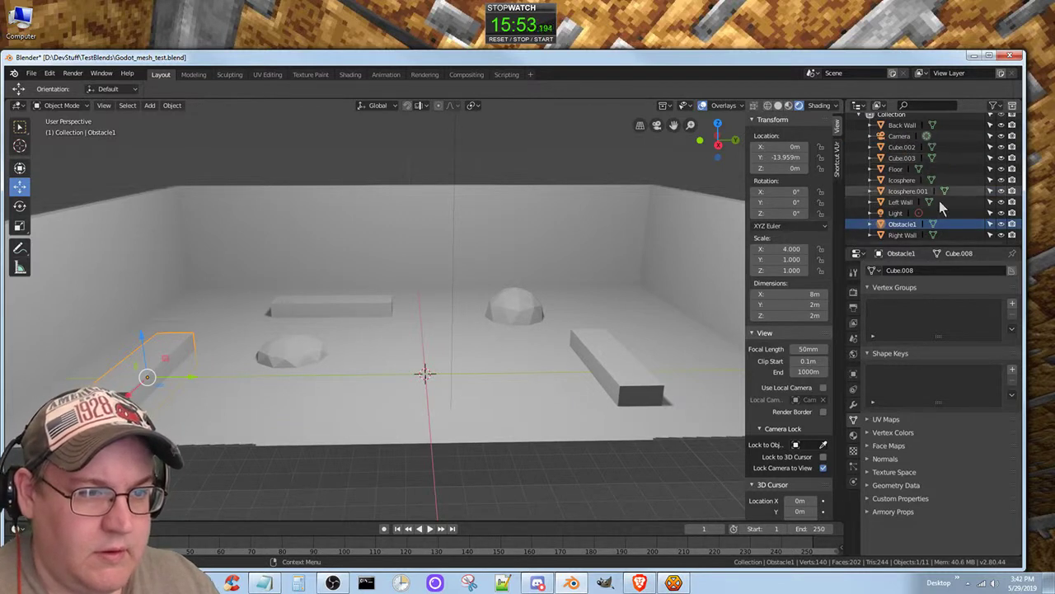
Copy the name Obstacle1 and reuse it to rename Cube.002 as Obstacle2
double_click(900, 224)
key(ctrl+c)
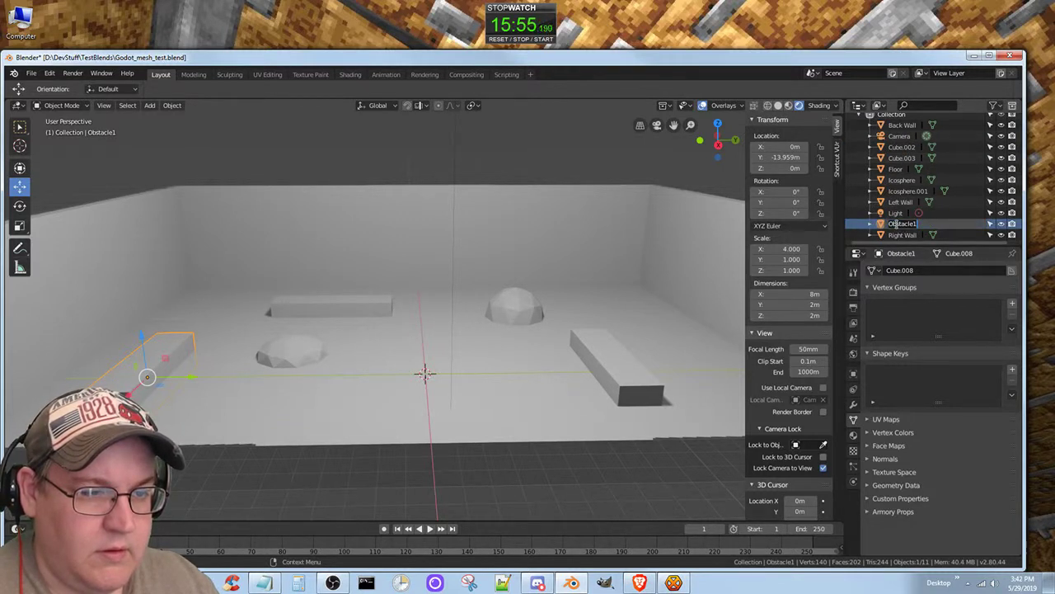
key(Escape)
double_click(899, 226)
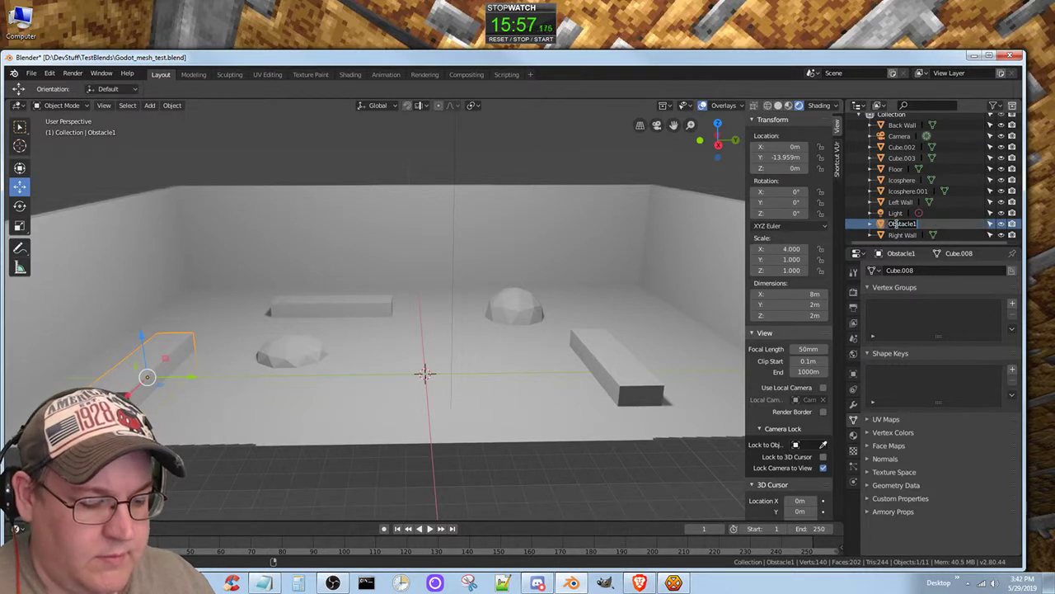
key(Escape)
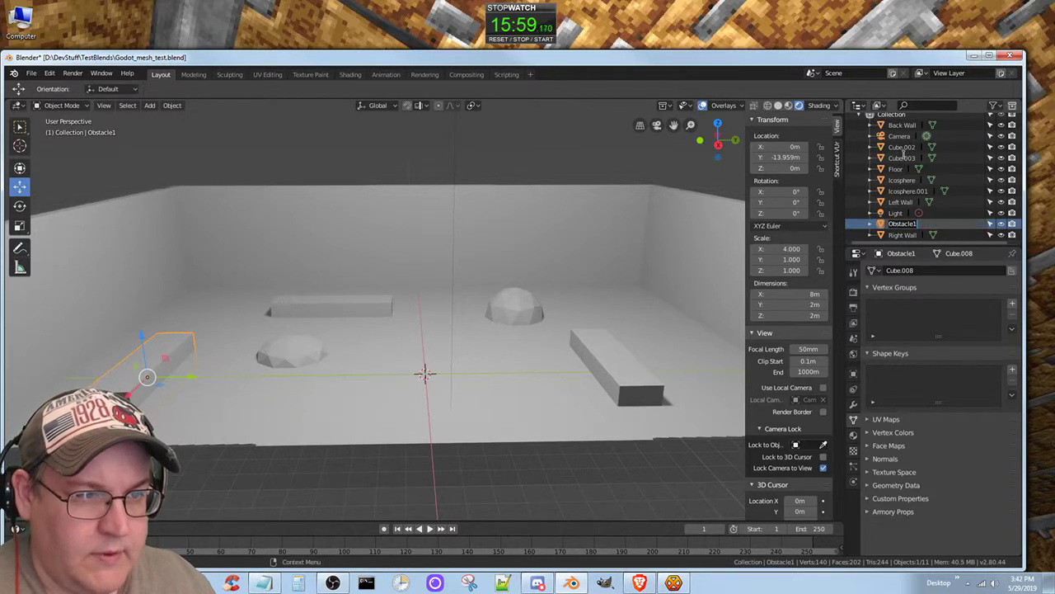
double_click(902, 147)
key(ctrl+v)
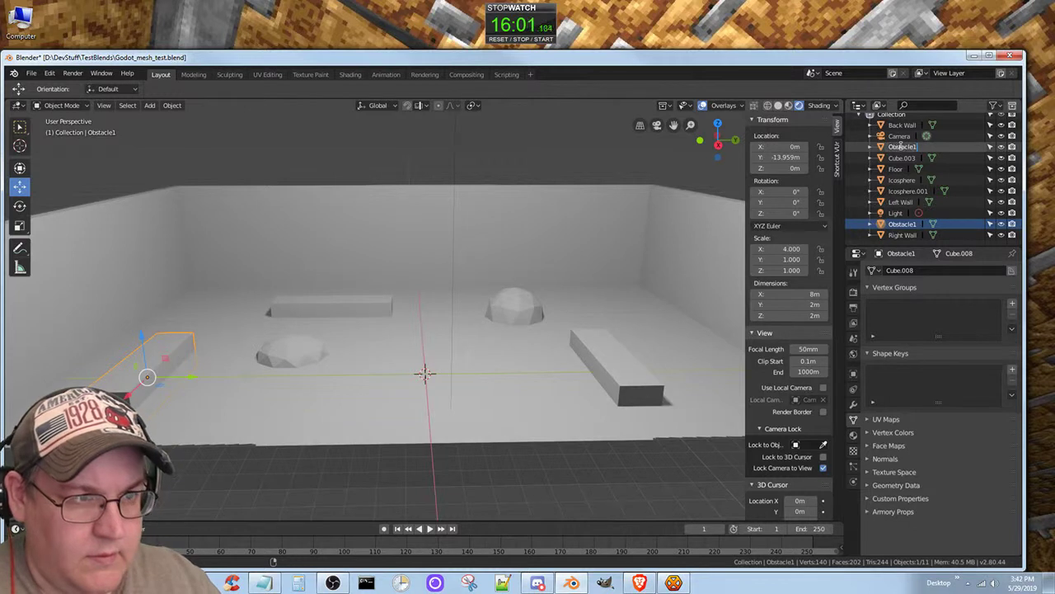
key(BackSpace)
text(2)
key(Return)
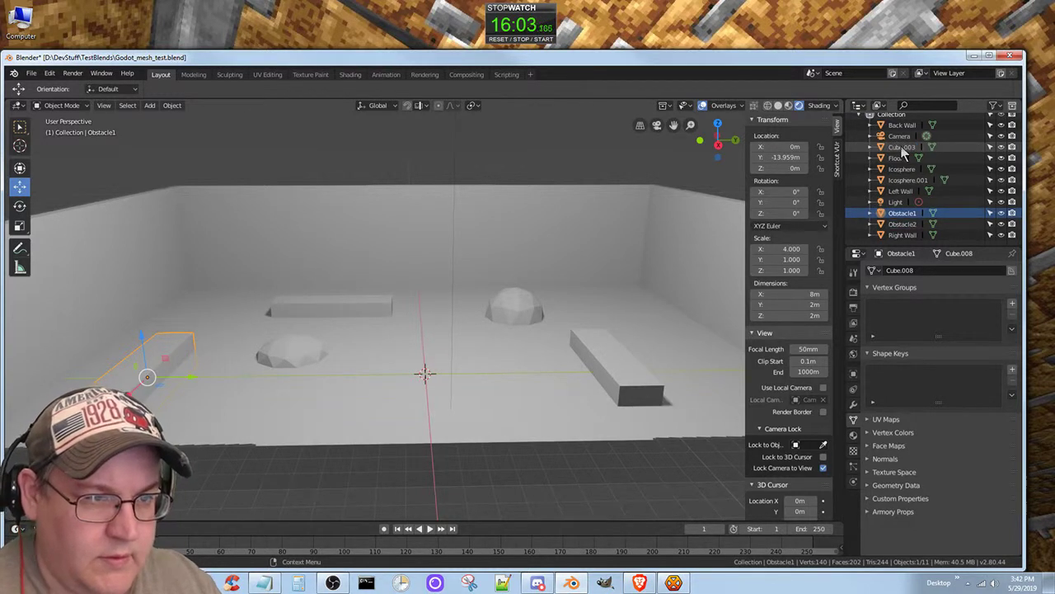
Rename the block Cube.003 as Obstacle3, reusing the copied name
double_click(902, 146)
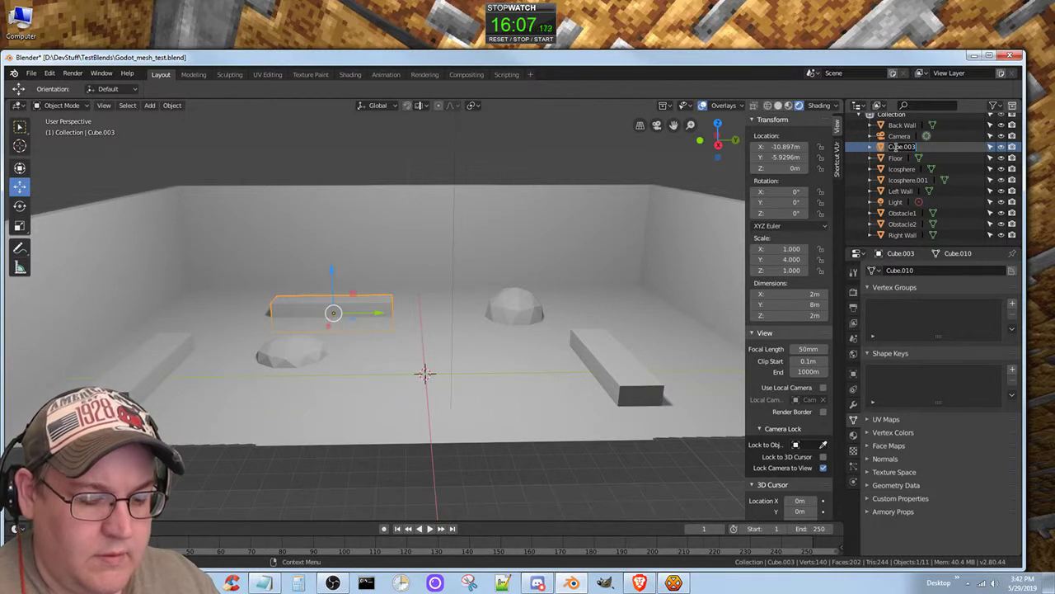
key(ctrl+v)
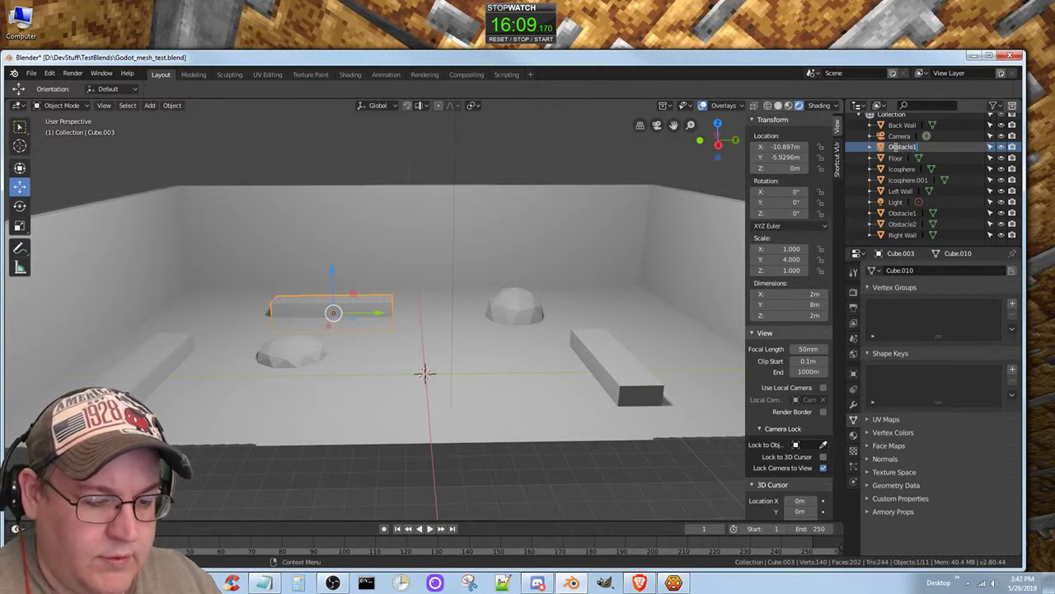
text(3)
key(Return)
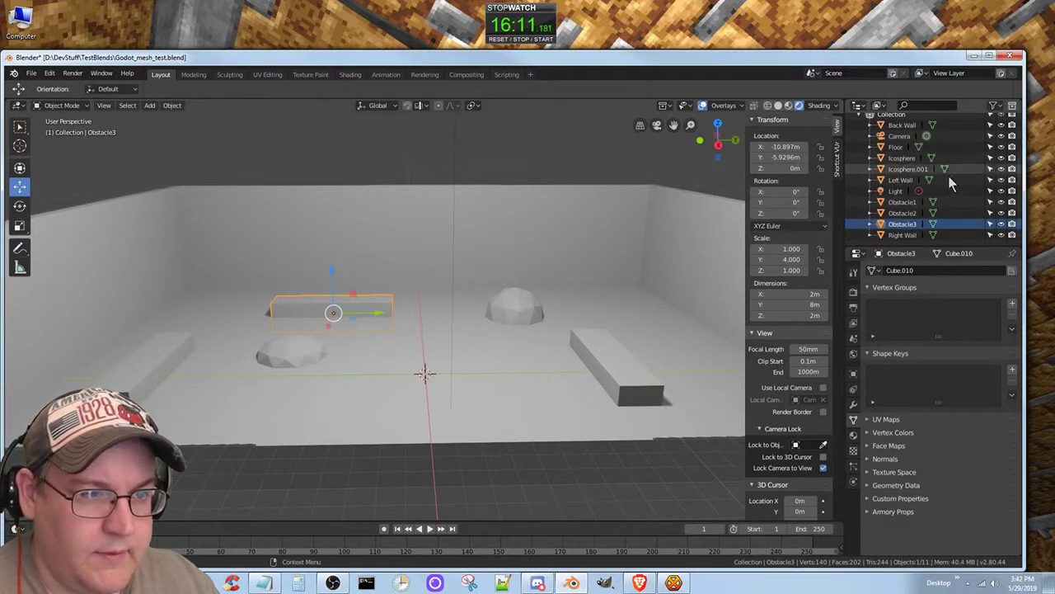
Rename the flatter dome Icosphere as Obstacle4, reusing the copied name
click(901, 159)
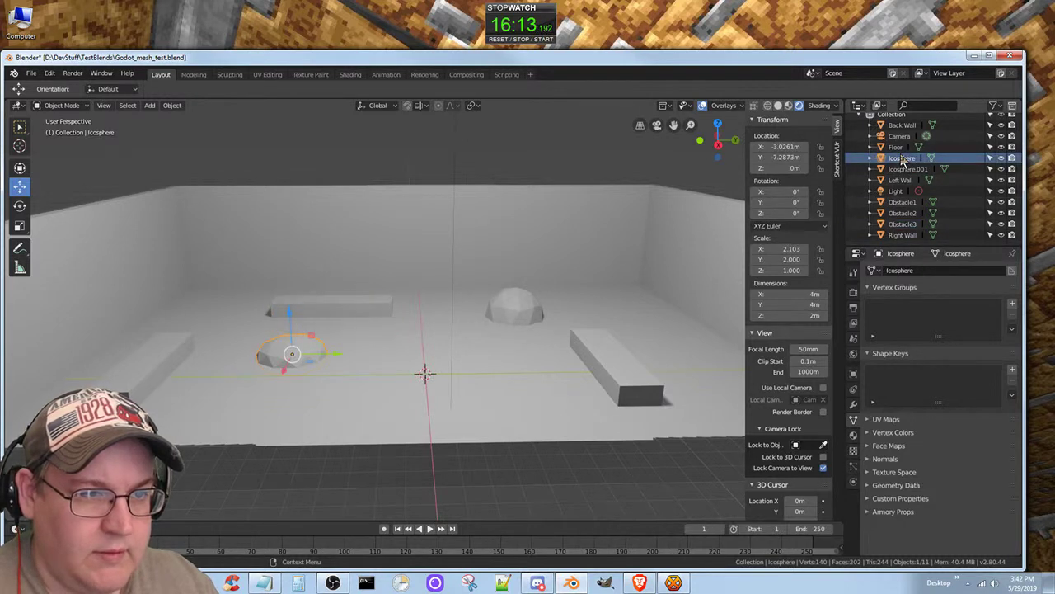
double_click(902, 158)
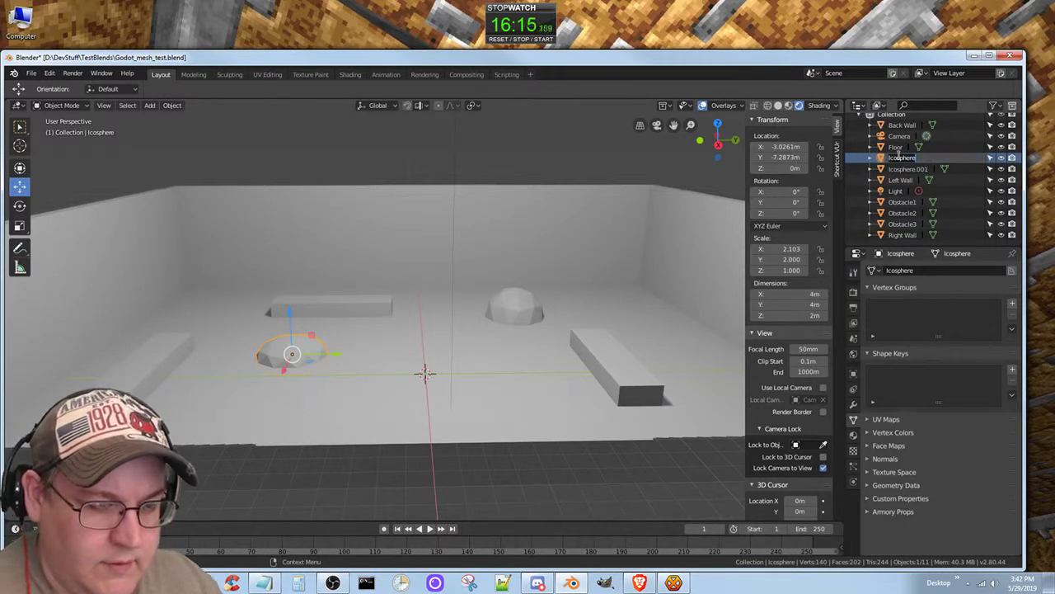
key(ctrl+v)
text(4)
key(Return)
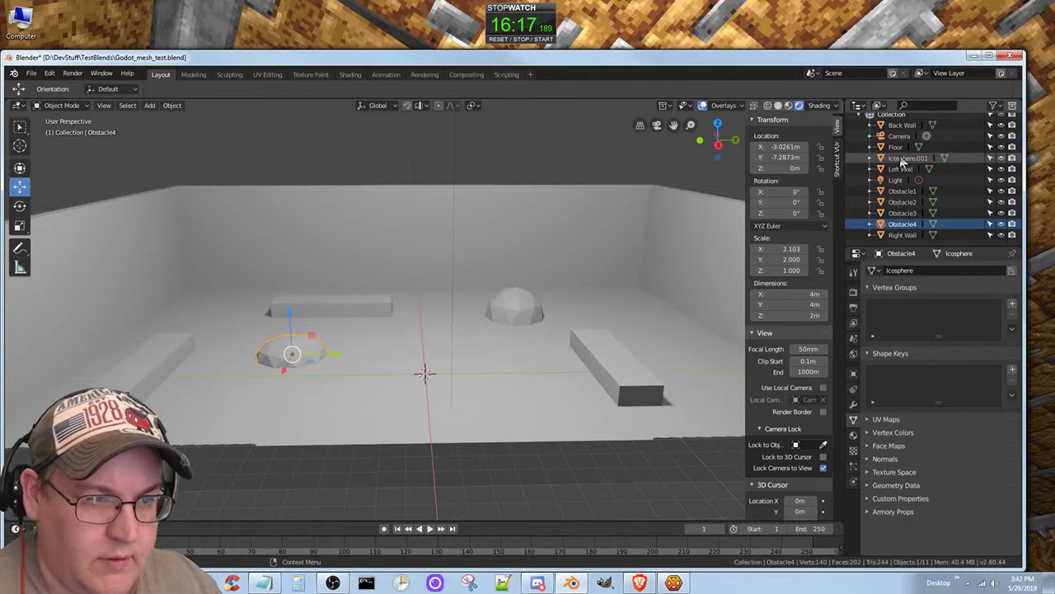
Rename the taller dome Icosphere.001 as Obstacle5 and save the file
double_click(902, 158)
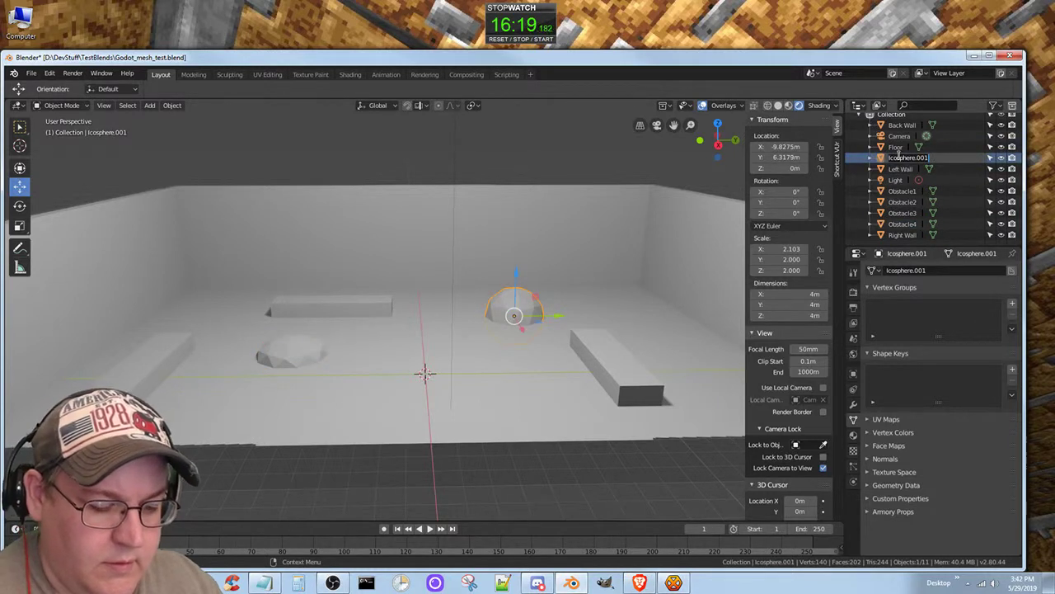
text(Obstacle)
text(5)
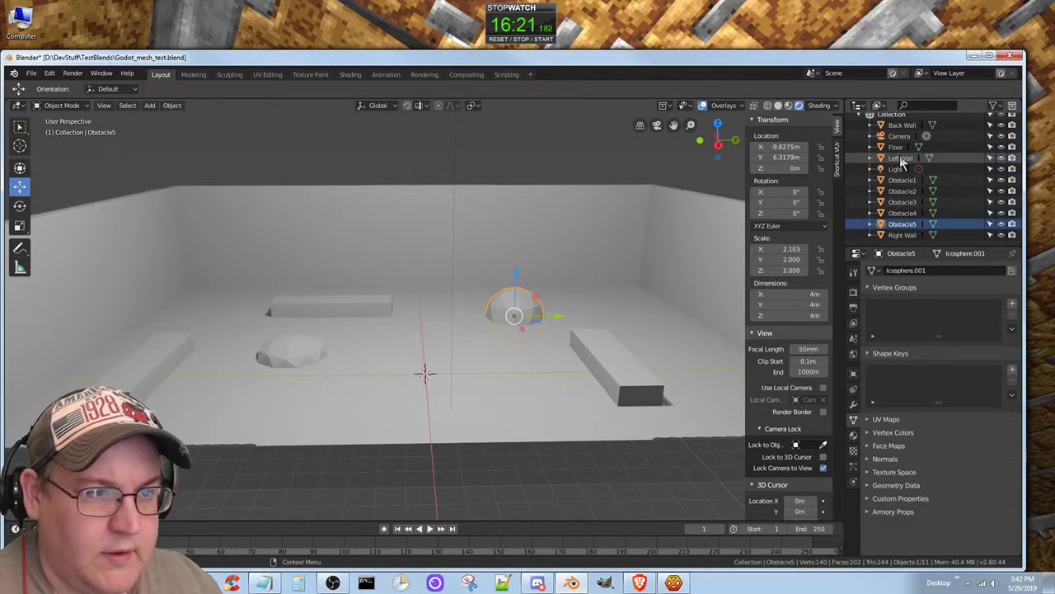
key(Return)
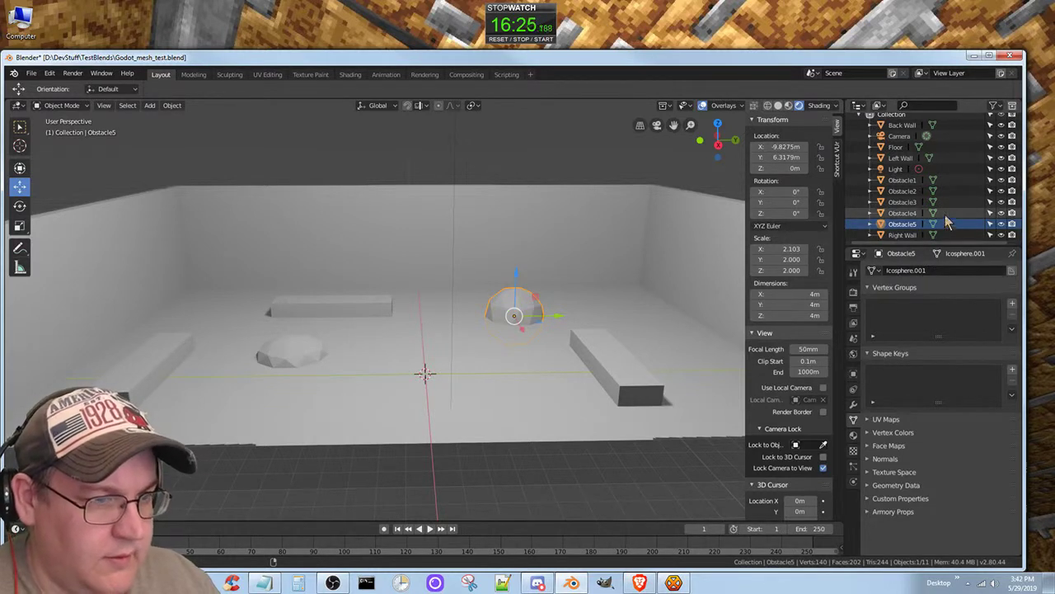
key(ctrl+s)
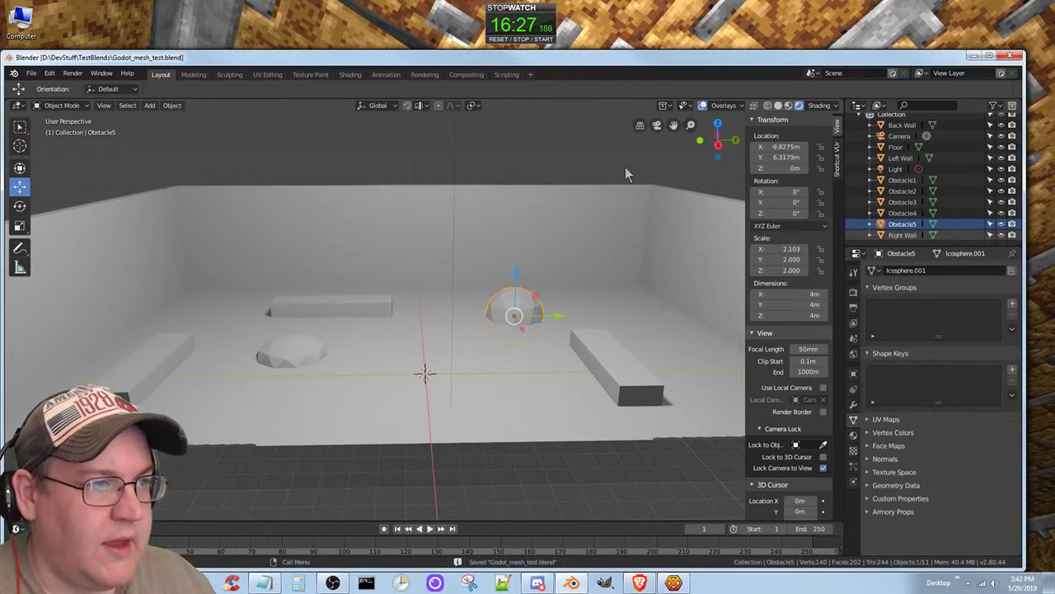
Stop the desktop stopwatch and reset it to zero
click(520, 41)
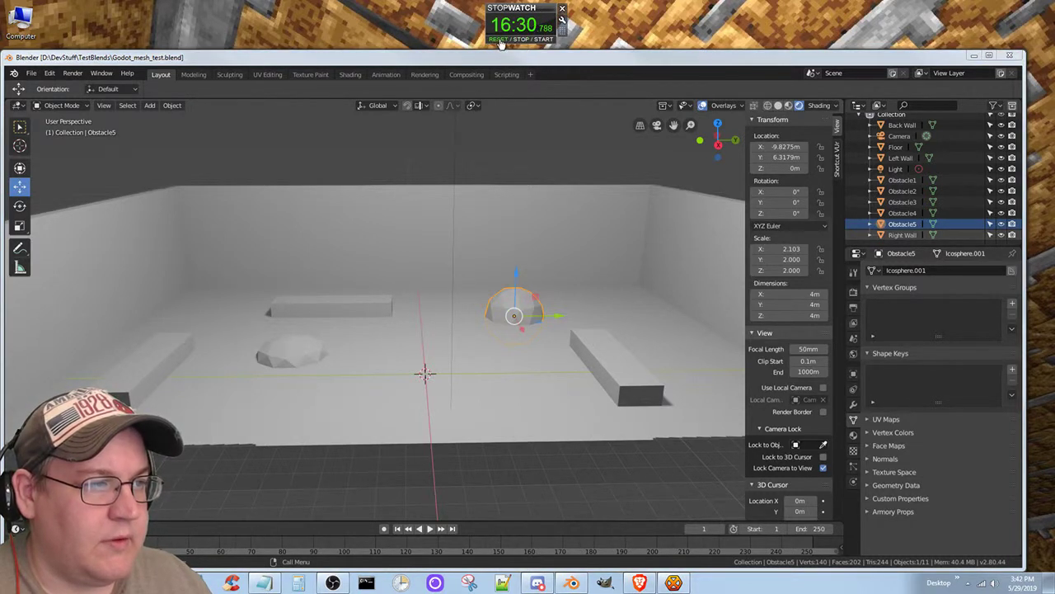
click(498, 40)
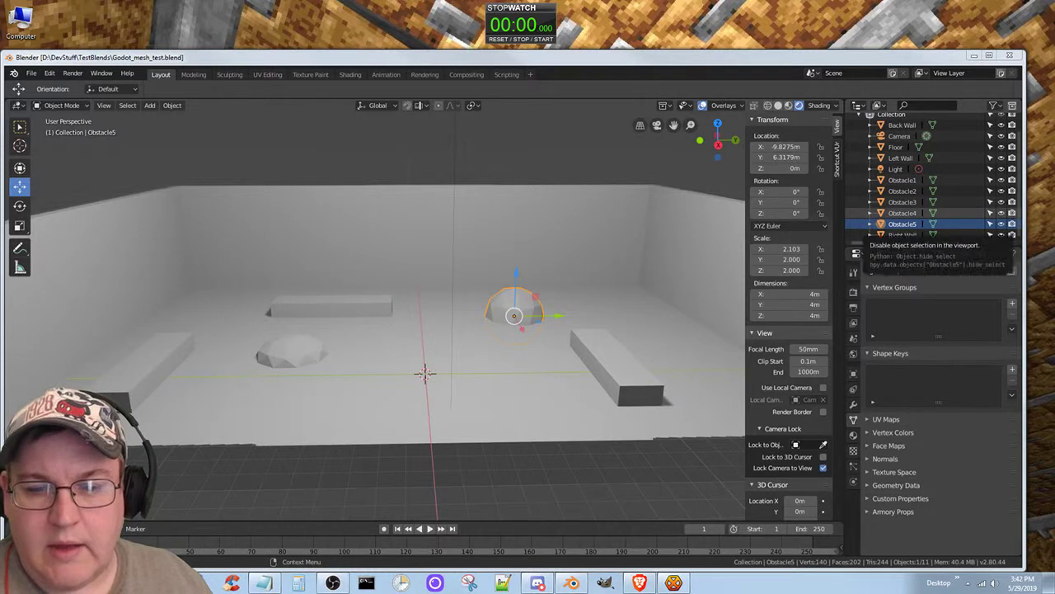